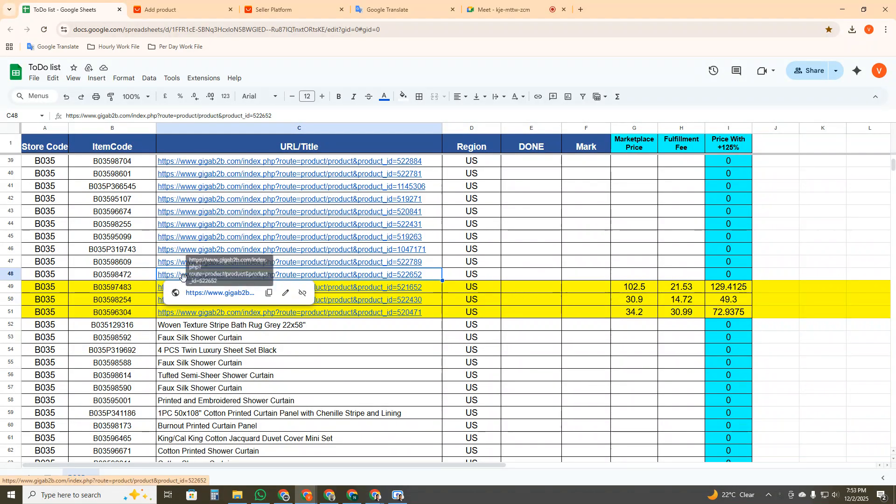
left_click(290, 329)
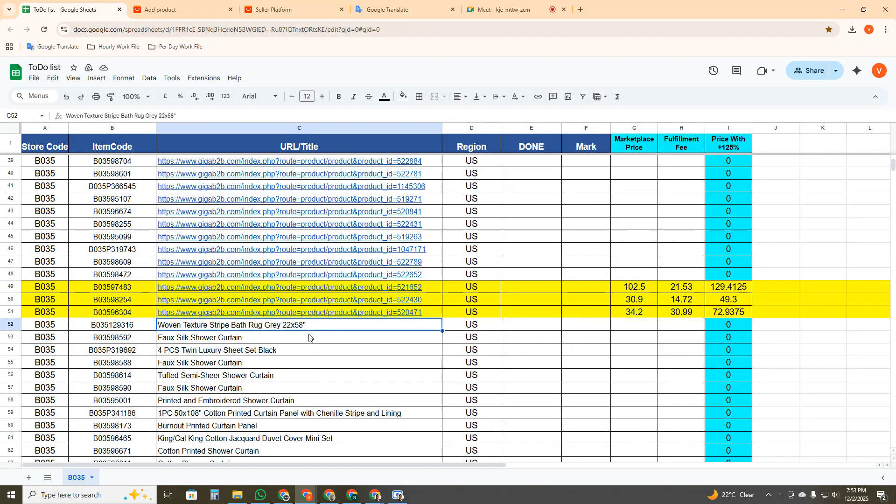
key("ctrl+c")
left_click(182, 10)
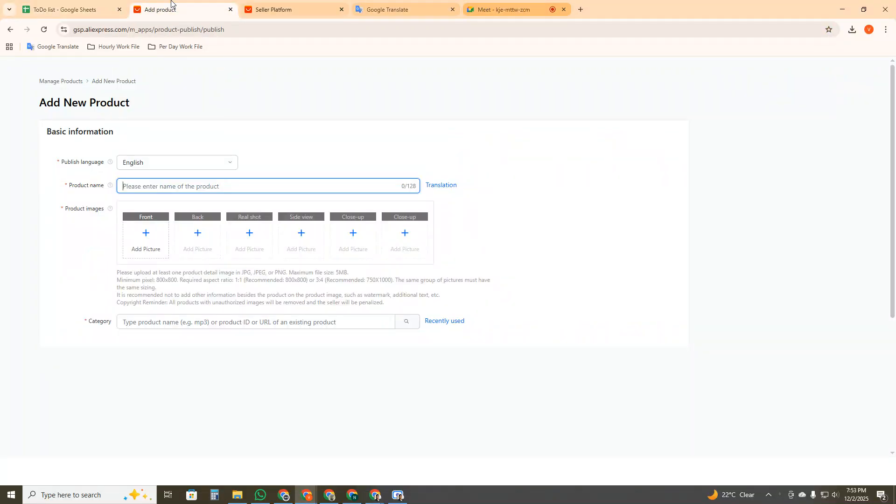
left_click(75, 10)
- Copy the item code from row 52 of the to-do sheet and open the supplier product page linked in row 47
left_click(135, 329)
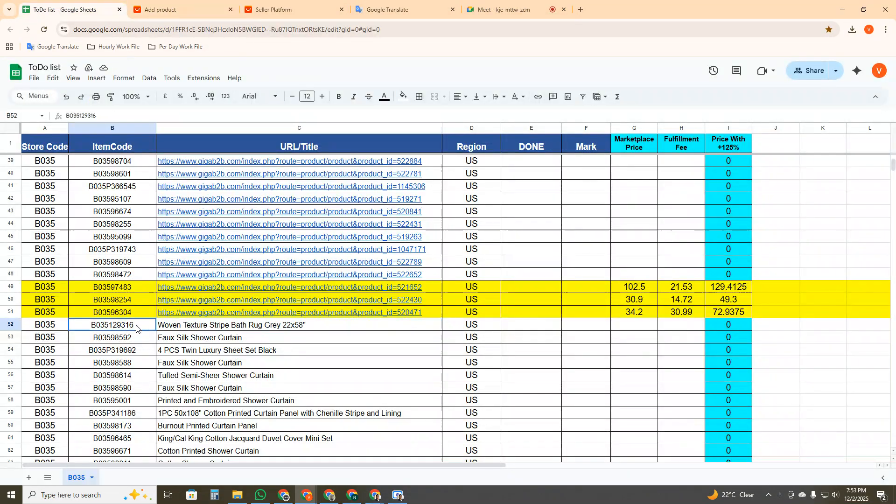
left_click(251, 262)
left_click(230, 282)
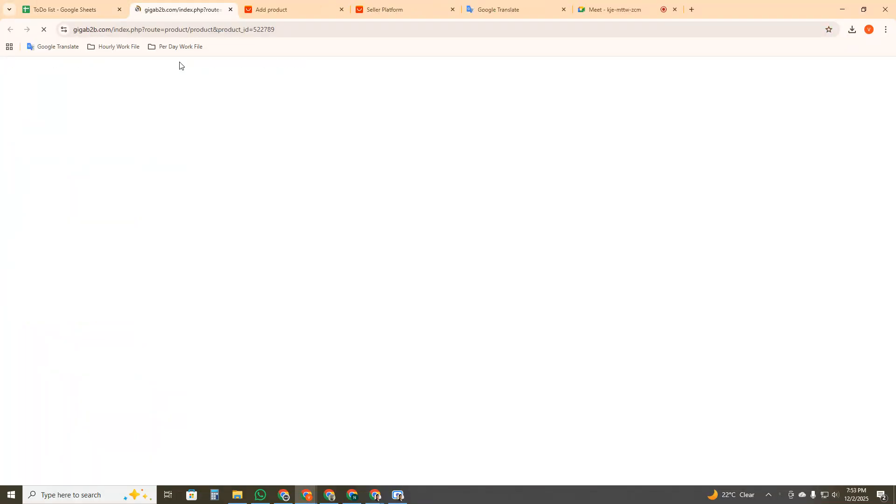
left_click(97, 2)
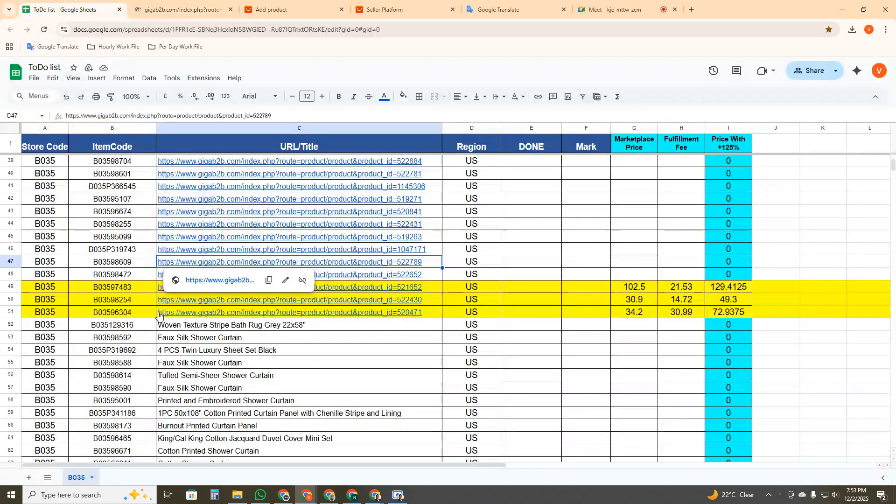
left_click(171, 3)
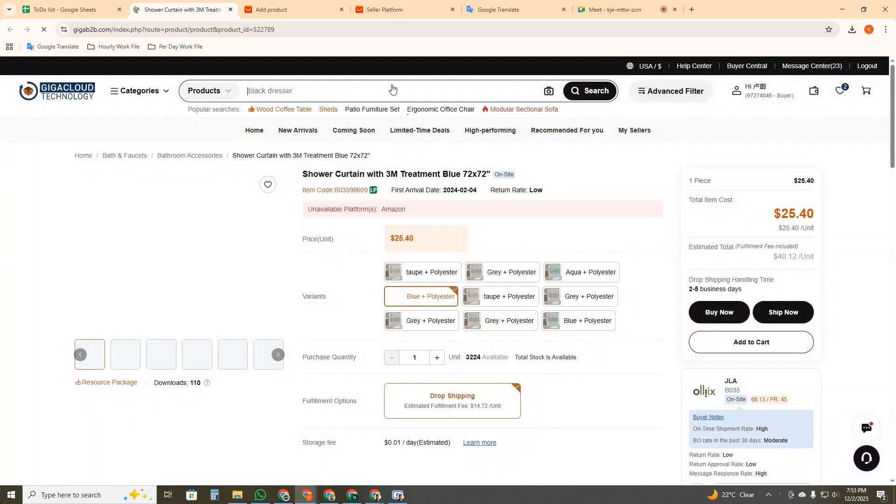
- Search the GigaCloud site for item code B035129316
left_click(392, 89)
key("ctrl+v")
key("Return")
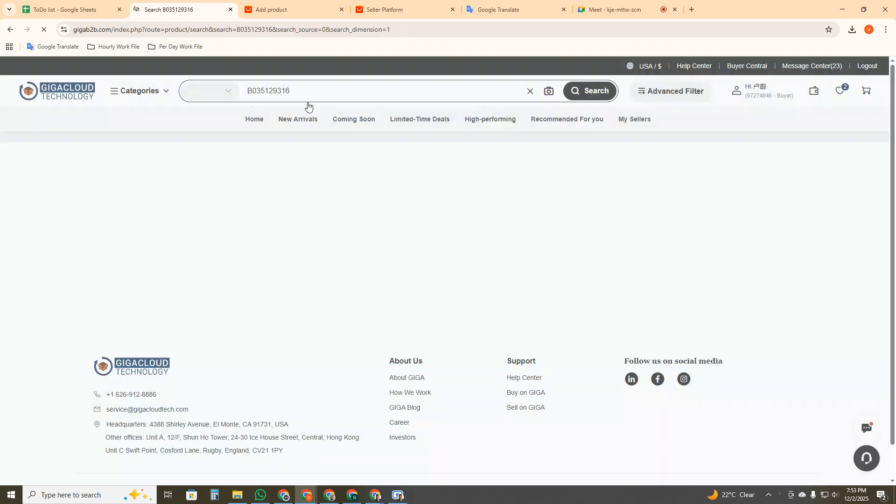
left_click(75, 9)
key("ctrl+Tab")
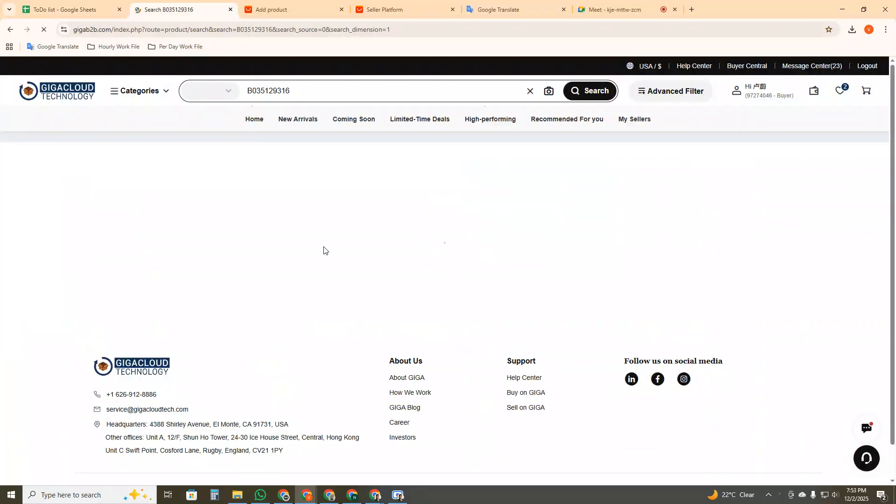
- Copy the found product's link address and paste it over the URL/Title of row 52 in the to-do sheet
right_click(221, 251)
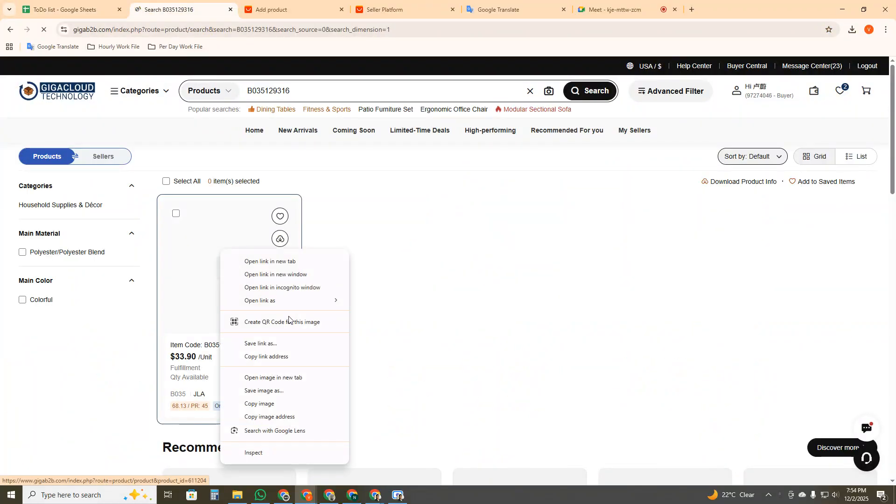
left_click(264, 357)
key("ctrl+shift+Tab")
left_click(264, 325)
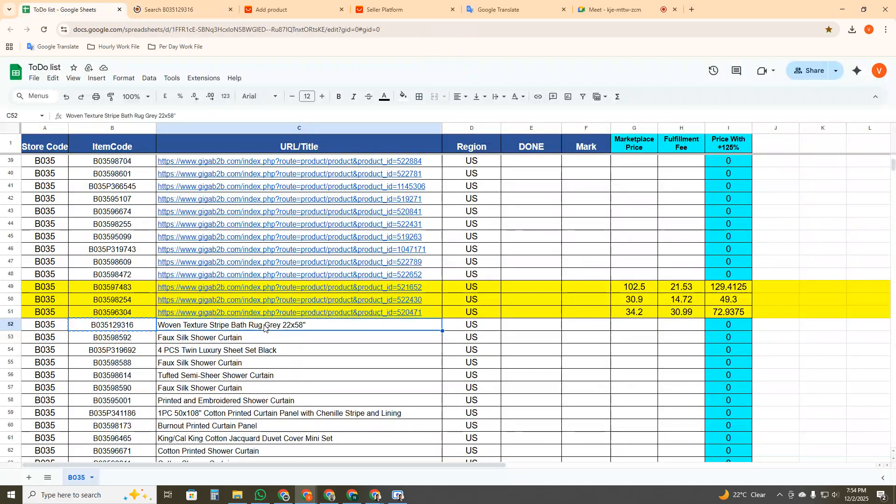
key("ctrl+v")
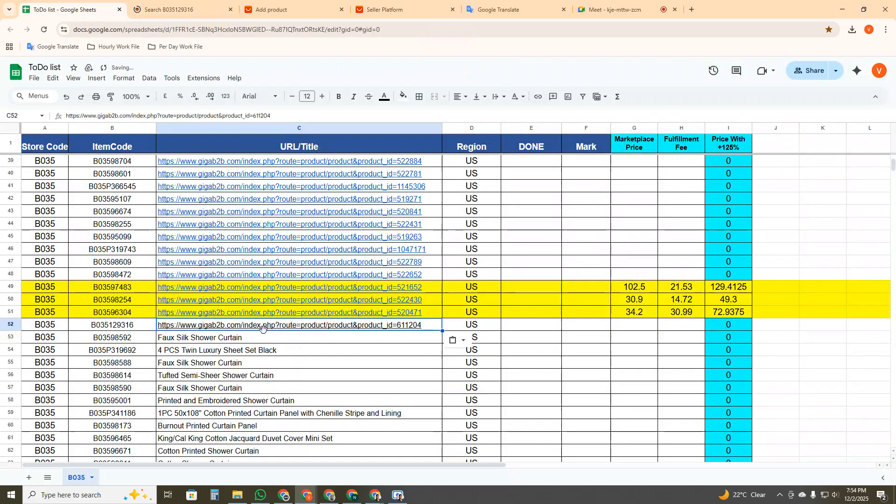
mouse_move(262, 327)
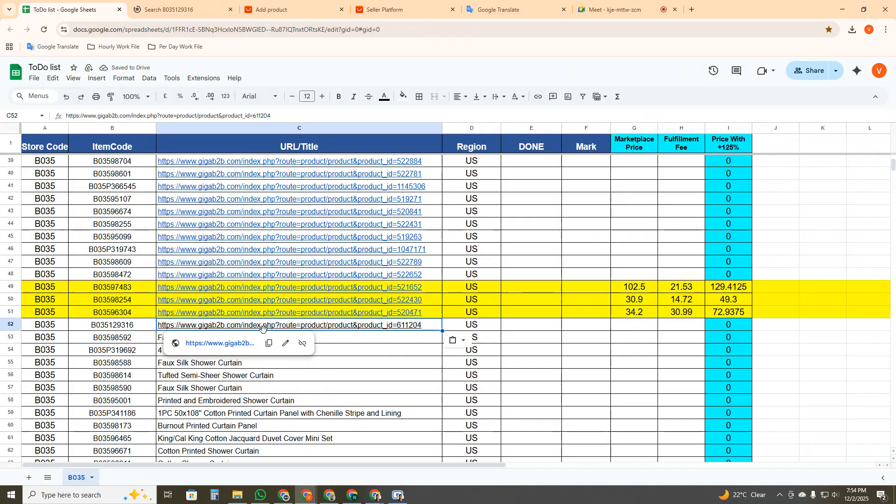
- Look over the remaining product rows and select the URL cell of row 48, item code B03598472
left_click(342, 388)
scroll(343, 377, "down", 10)
scroll(342, 378, "up", 9)
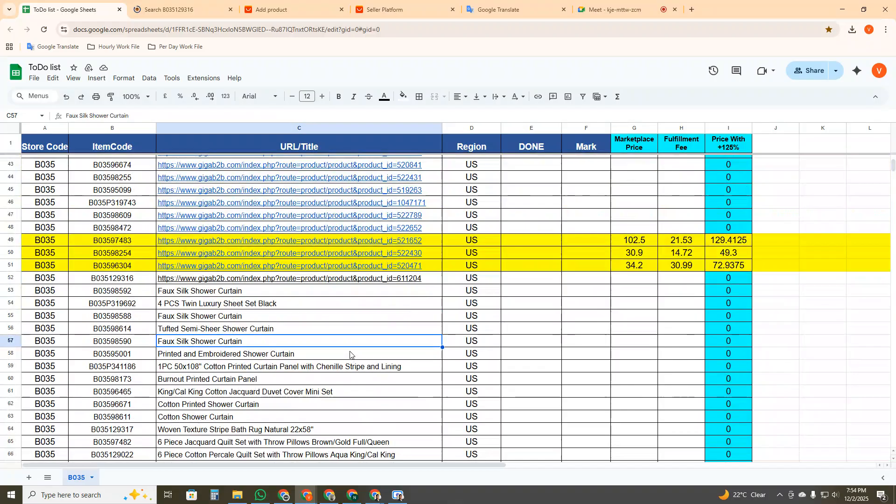
left_click(358, 231)
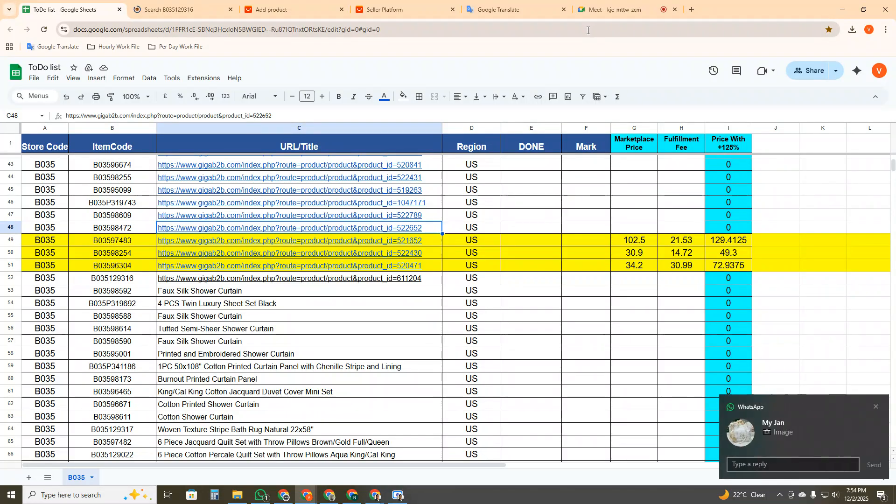
- Switch to WhatsApp, react to the newly received image with a laughing emoji, and return to the sheet
left_click(806, 427)
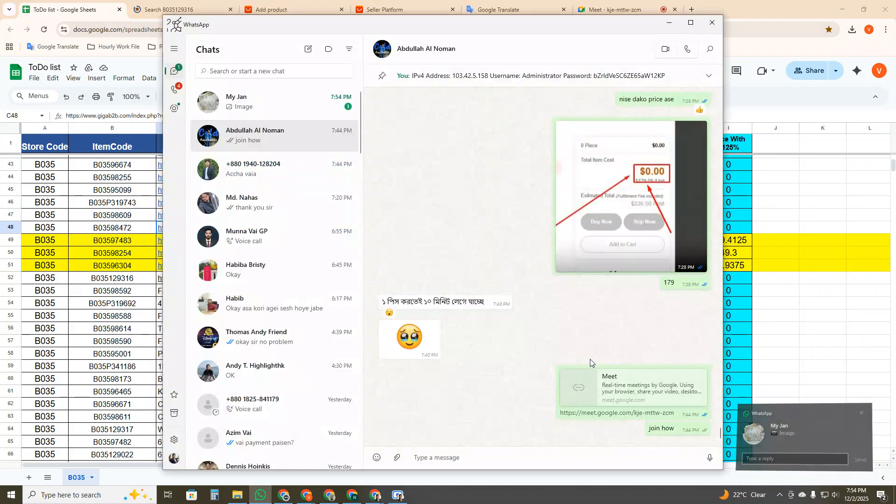
left_click(668, 24)
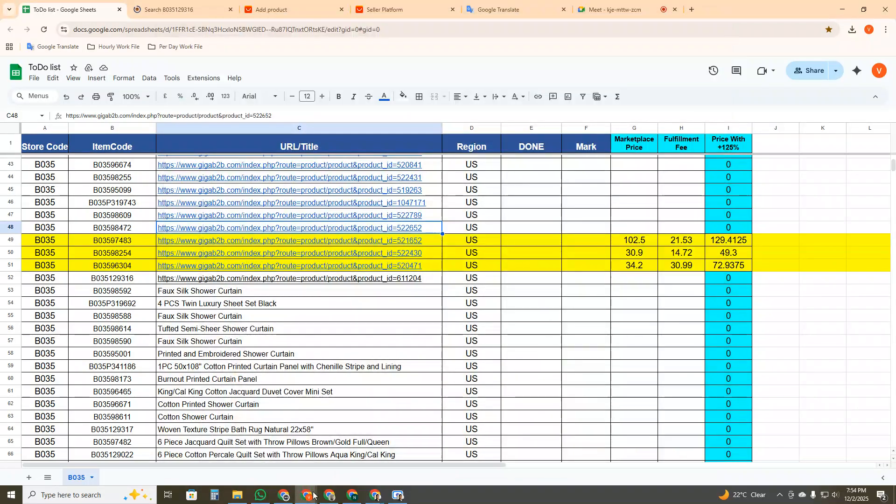
left_click(266, 497)
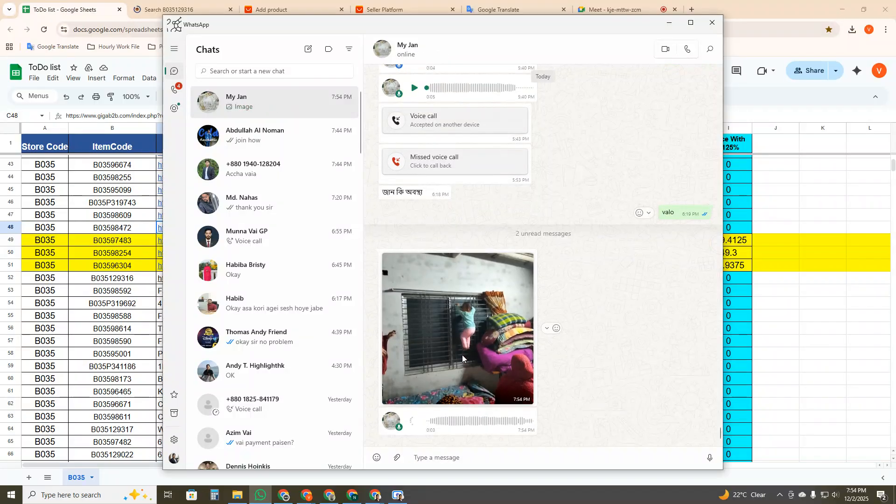
right_click(462, 355)
left_click(508, 342)
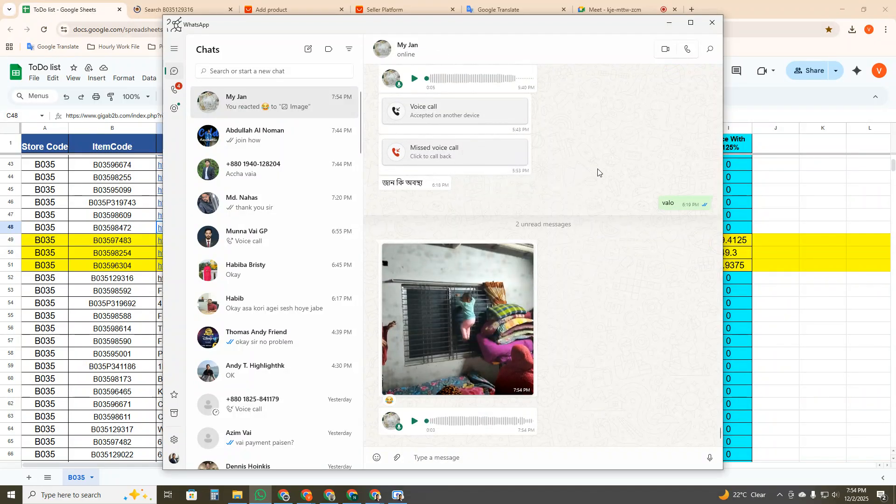
left_click(668, 23)
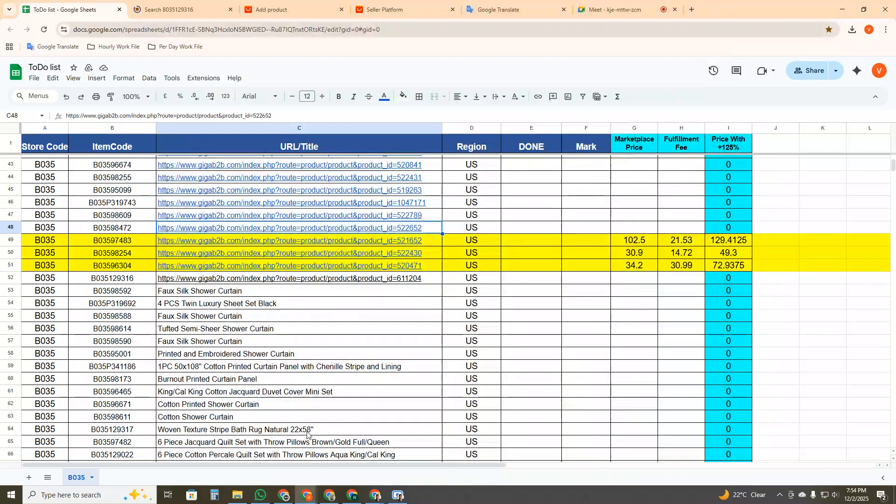
- View the received image full size in WhatsApp, close it and return to the sheet
left_click(260, 496)
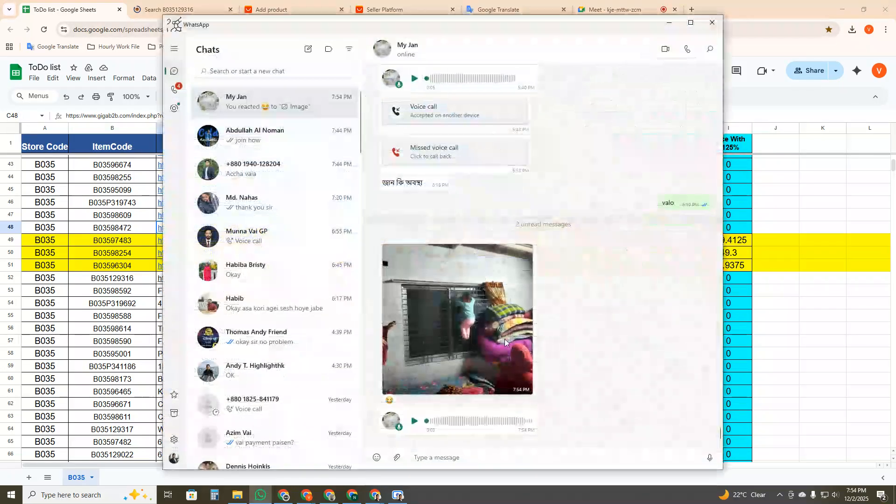
left_click(505, 338)
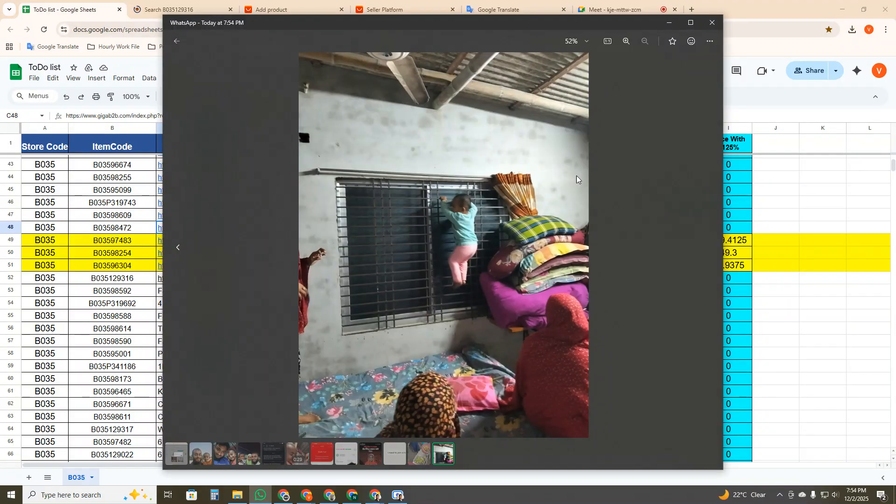
left_click(180, 43)
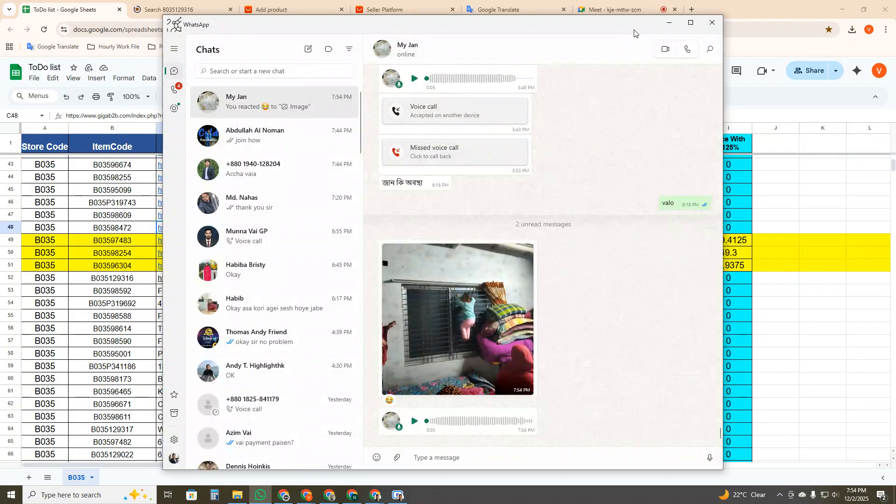
left_click(672, 24)
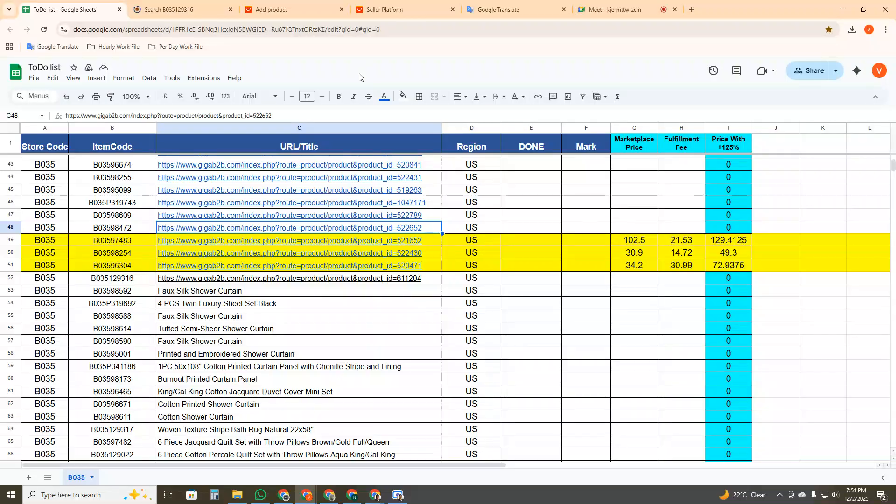
left_click(177, 10)
left_click(60, 9)
left_click(280, 9)
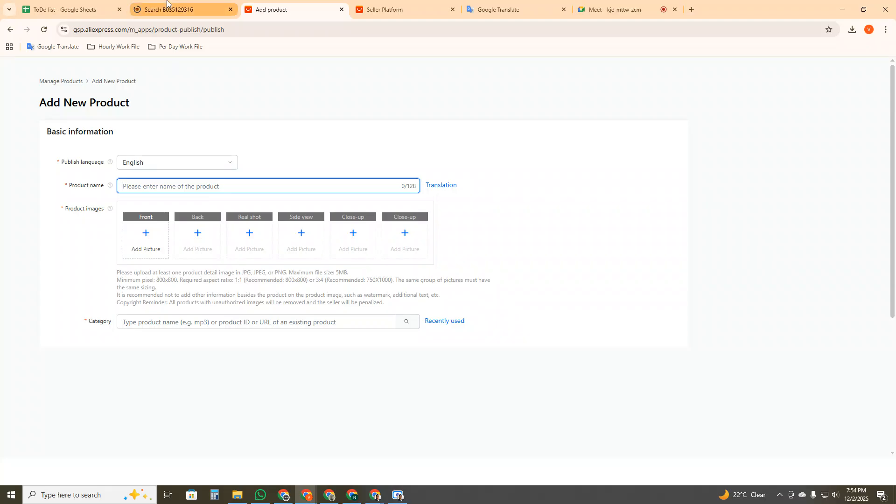
key("ctrl+Tab")
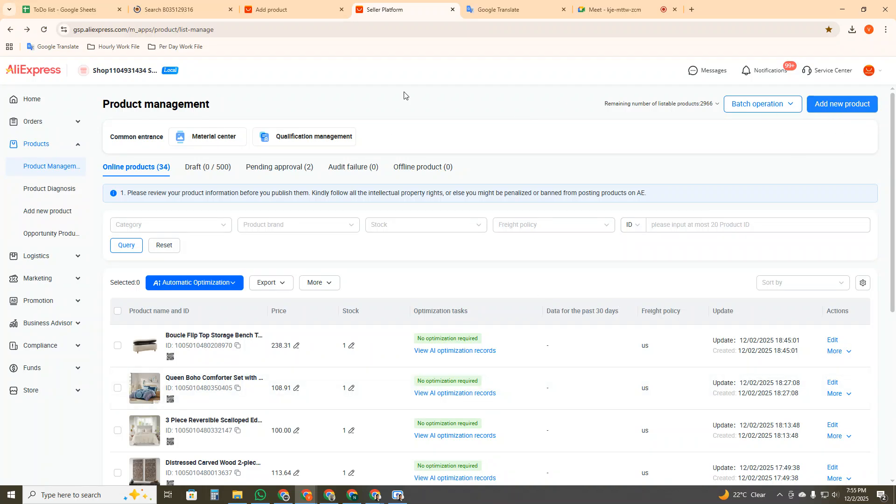
left_click(277, 8)
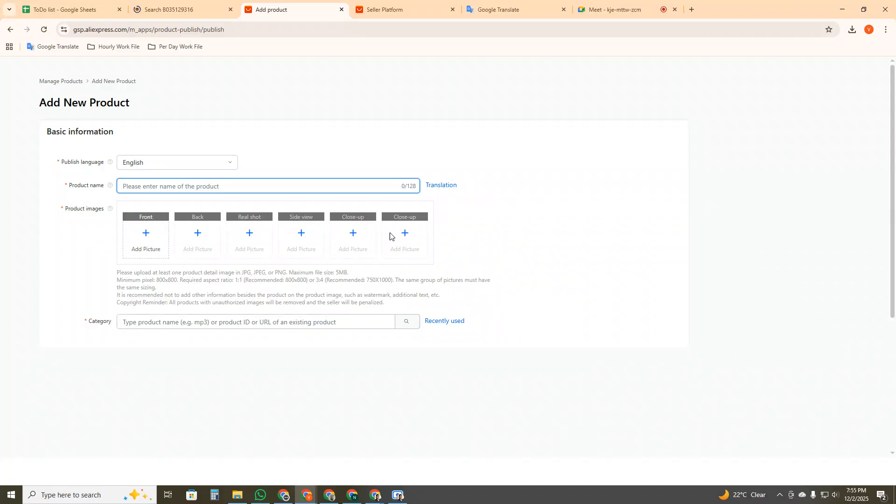
left_click(191, 4)
- Open the supplier product page linked in row 48 of the to-do sheet and close the GigaCloud search results page
left_click(57, 5)
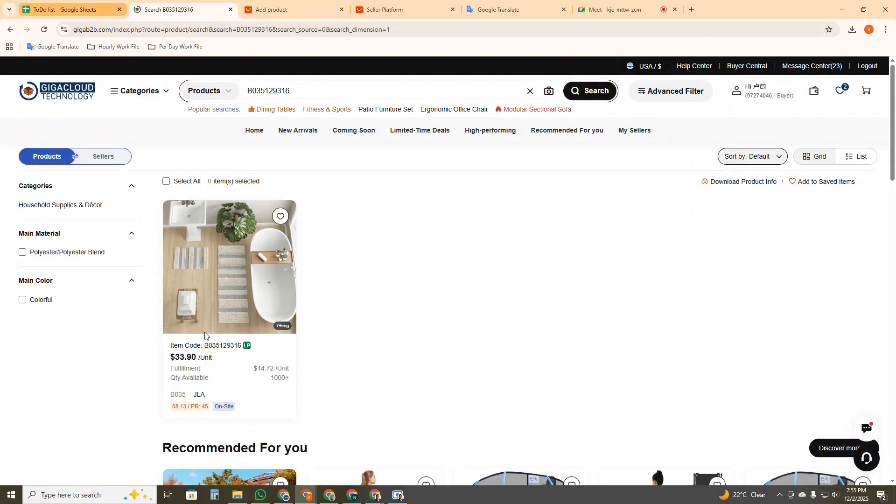
left_click(229, 247)
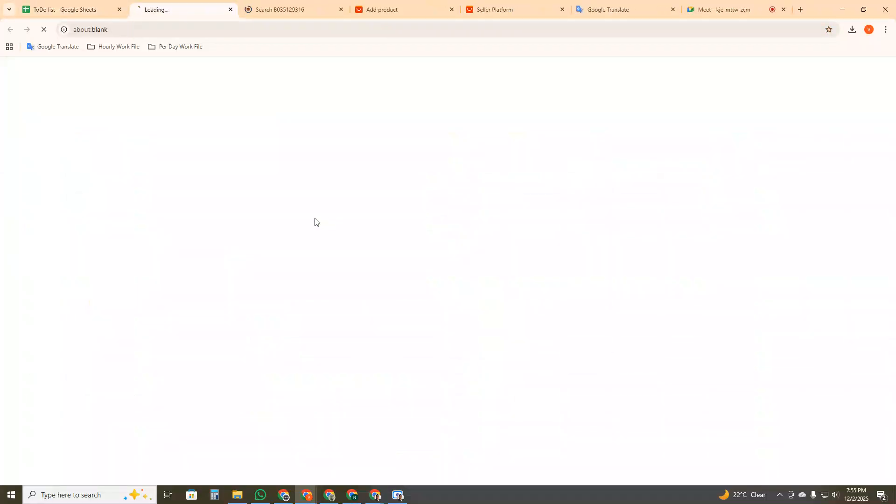
left_click(341, 10)
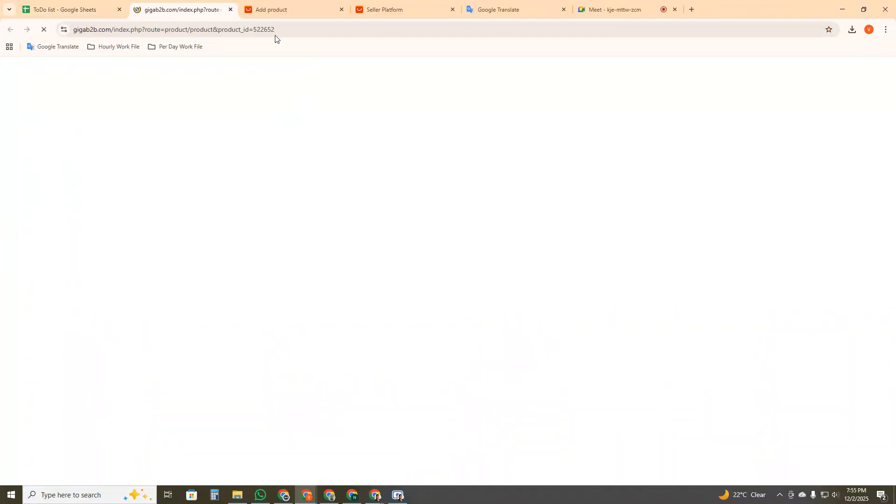
- Copy the supplier title "Lightweight Down Alternative Blanket with Satin Trim White King" into the product name of the new AliExpress listing
left_click(280, 10)
double_click(414, 187)
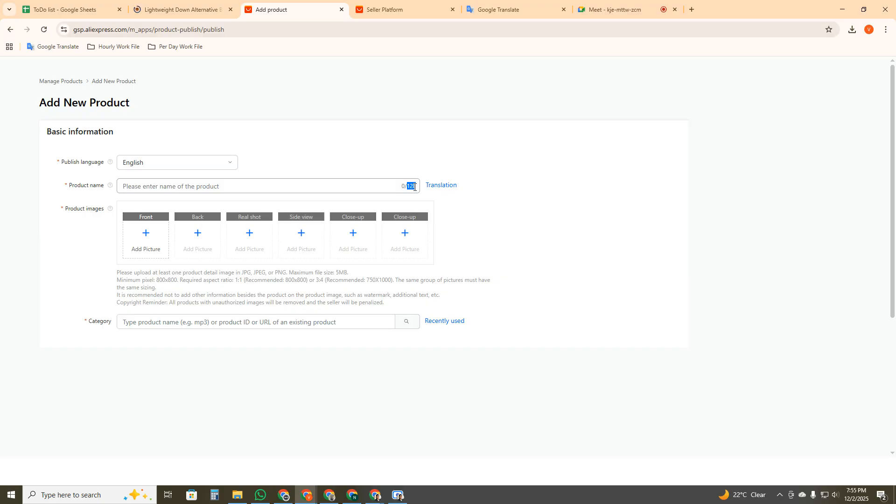
left_click(182, 6)
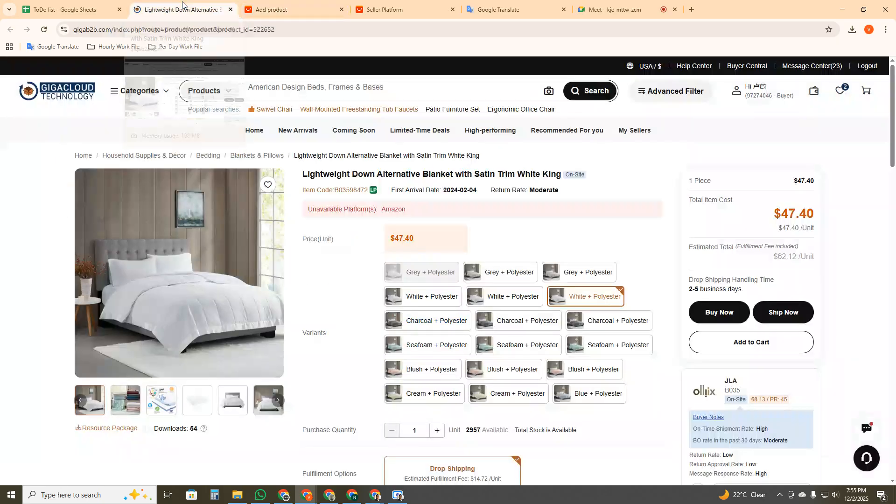
triple_click(512, 176)
key("ctrl+c")
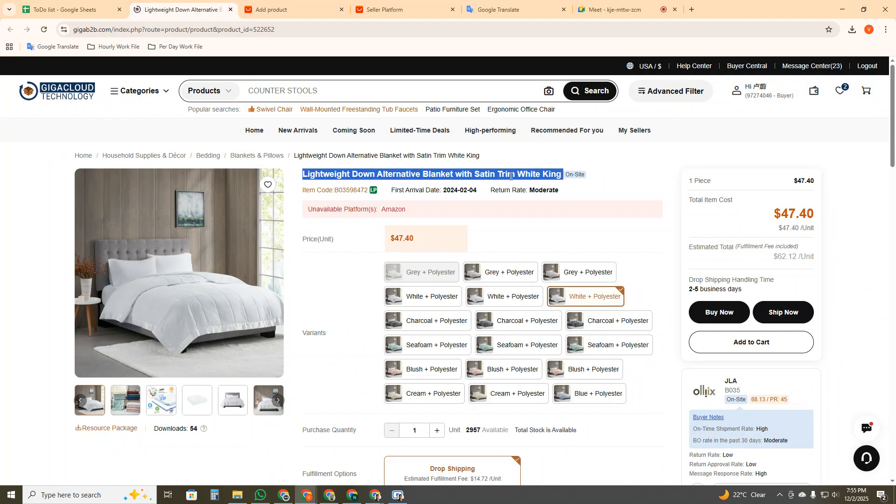
left_click(275, 4)
left_click(295, 189)
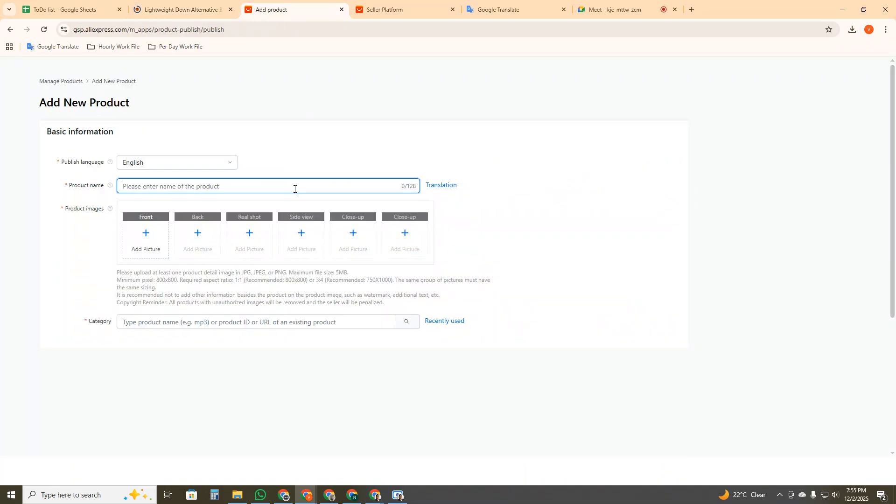
key("ctrl+v")
- Assign the suggested category Home & Garden >> Home Textile >> Blanket to the new listing
left_click(535, 172)
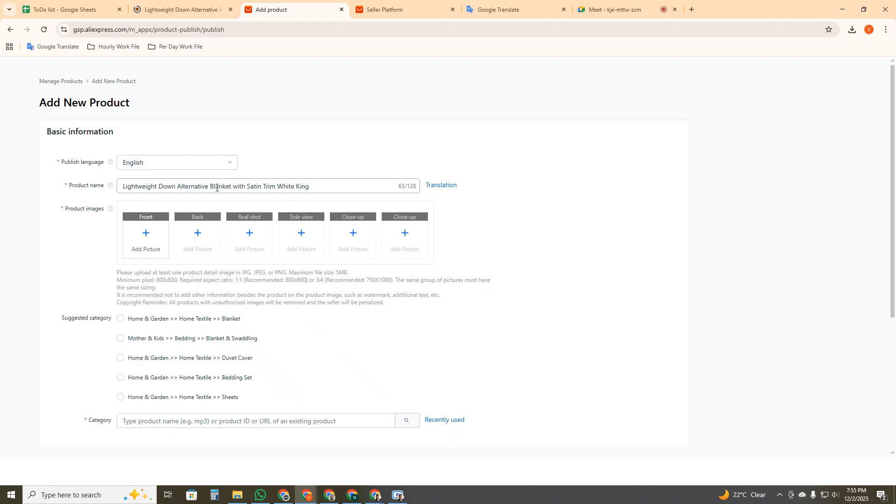
left_click(121, 319)
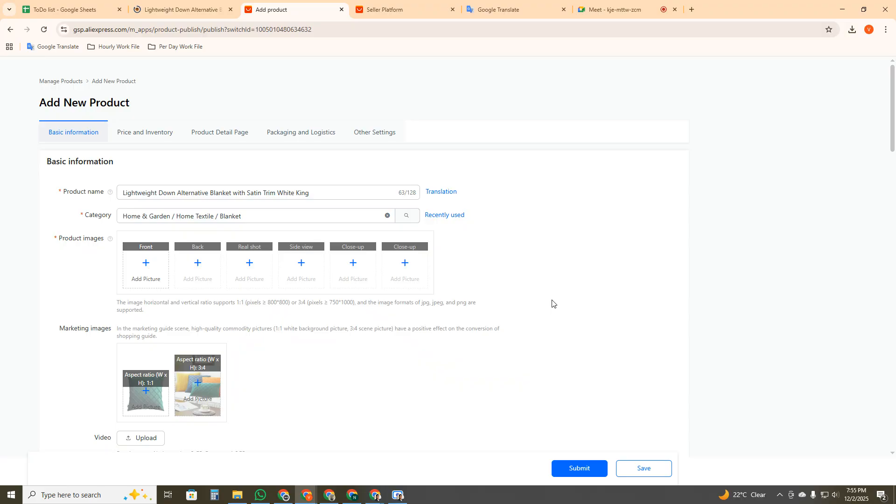
- Download the resource package with images and product information from the supplier's blanket page
key("ctrl+shift+Tab")
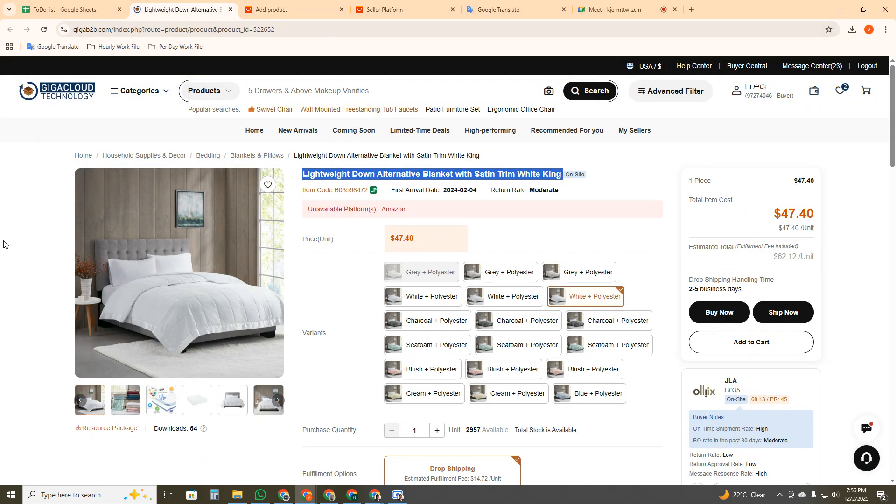
scroll(2, 243, "down", 2)
scroll(44, 314, "up", 2)
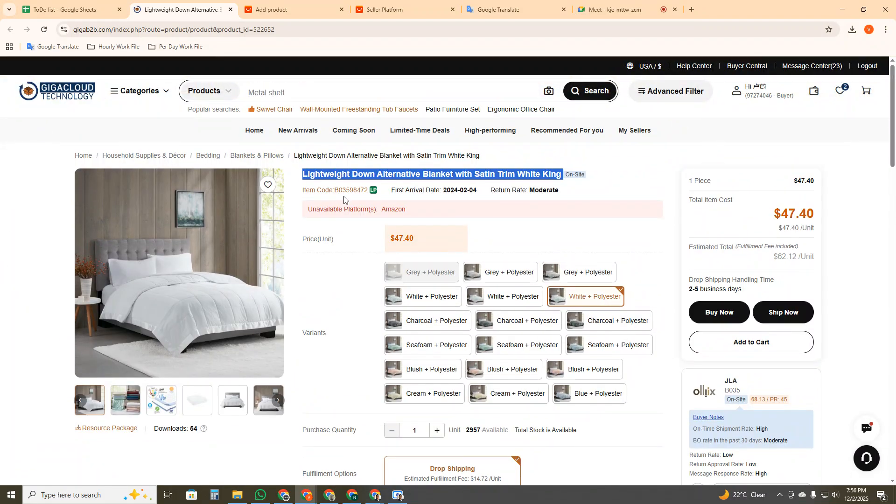
scroll(343, 262, "down", 1)
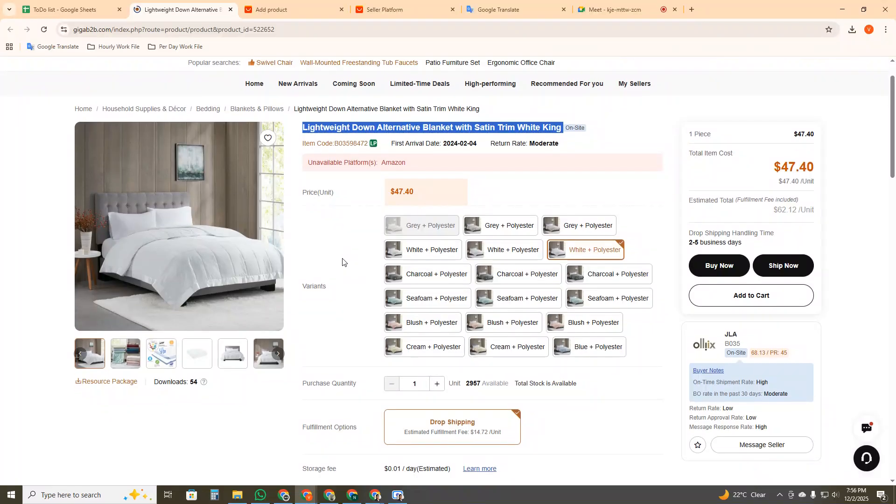
left_click(310, 2)
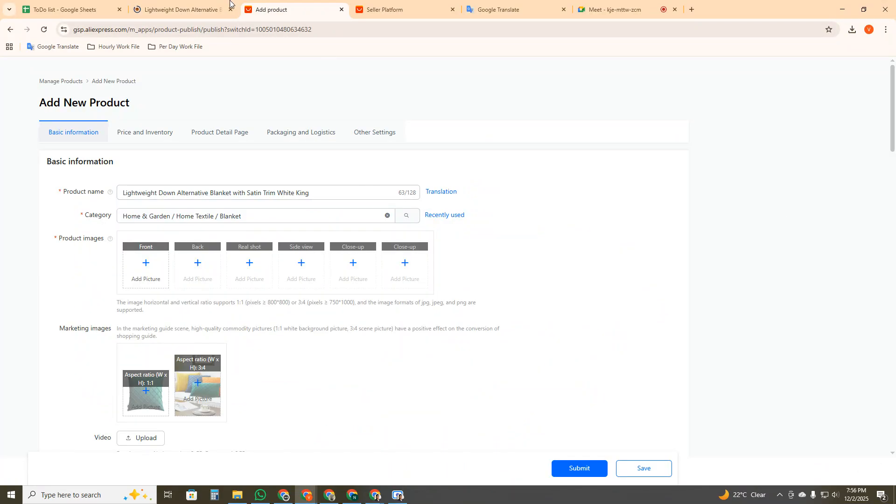
left_click(229, 2)
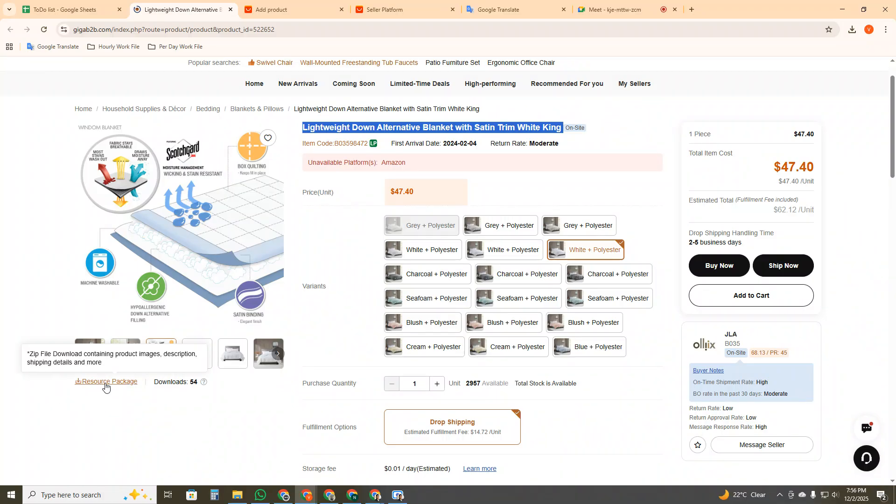
left_click(80, 382)
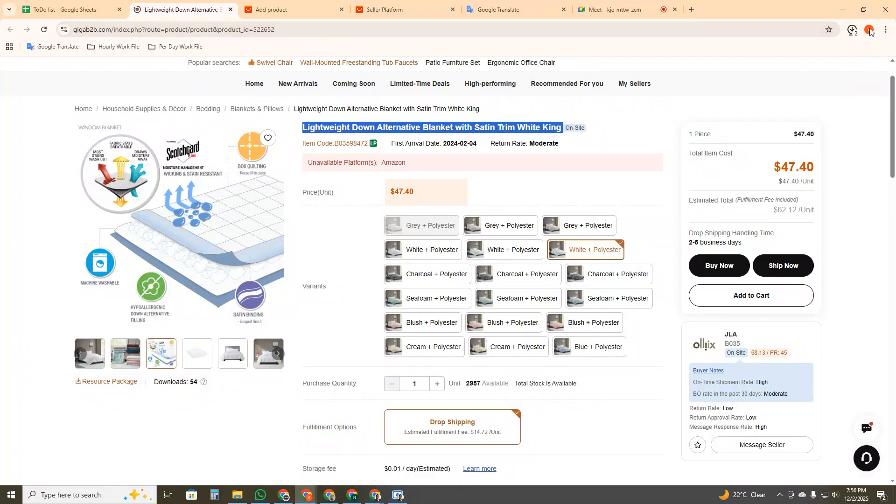
left_click(852, 31)
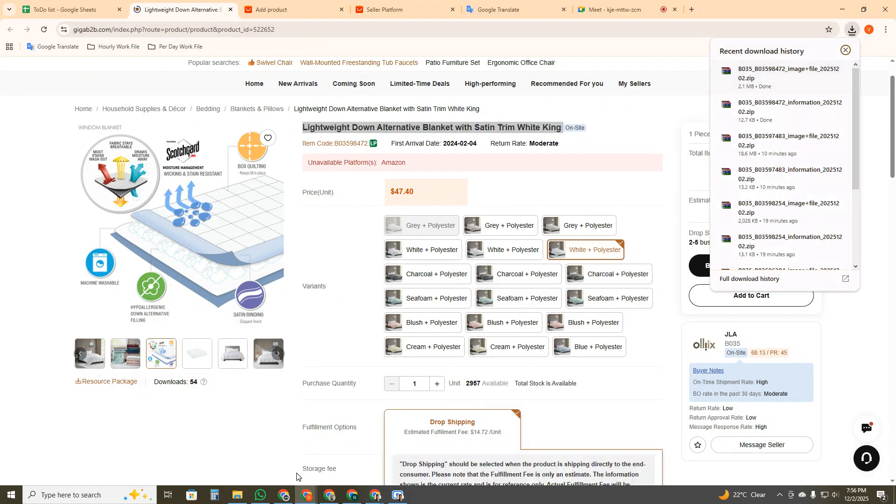
- Delete today's older supplier archives and folders from the Downloads folder, keeping only the two B035_B03598472 zip files
left_click(246, 491)
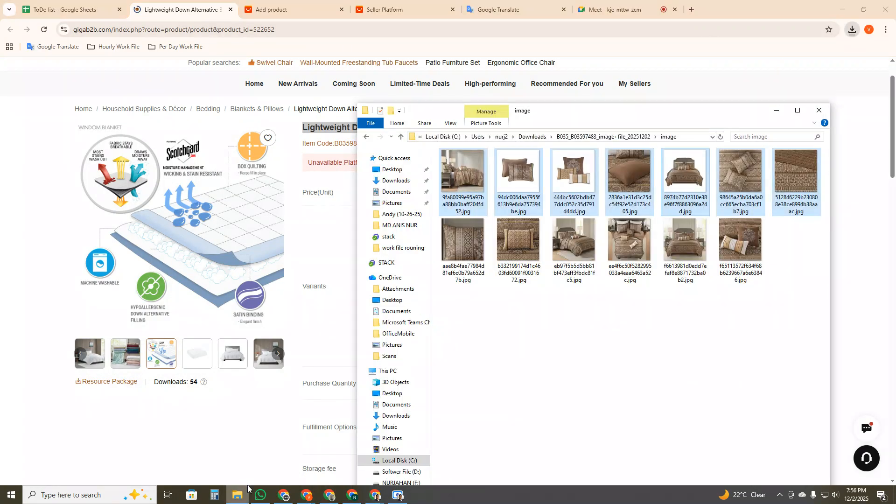
left_click(395, 181)
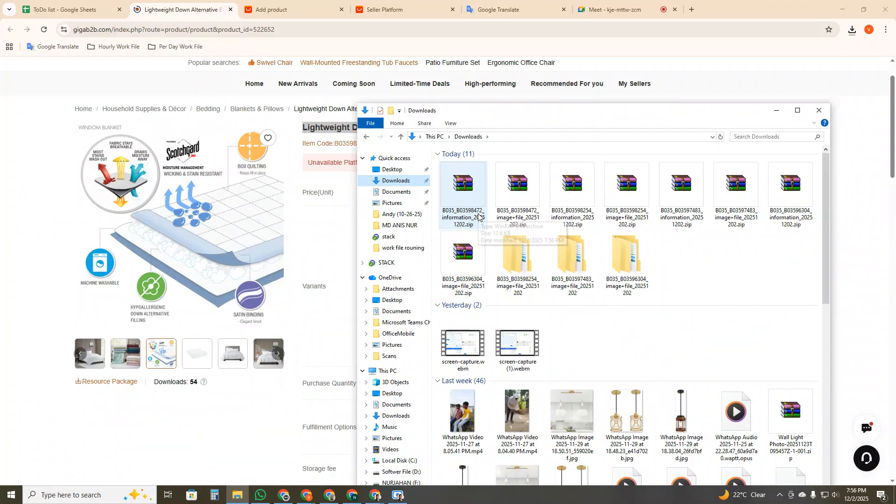
left_click_drag(685, 262, 465, 259)
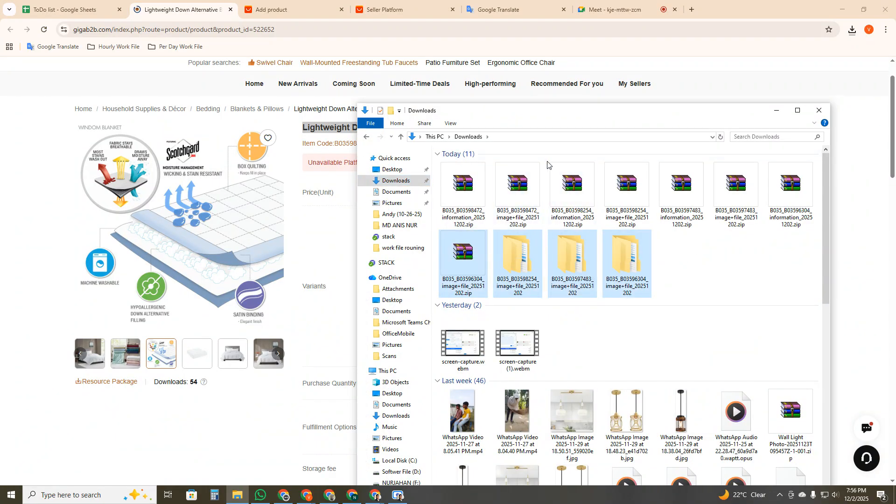
left_click_drag(549, 165, 820, 203, "ctrl")
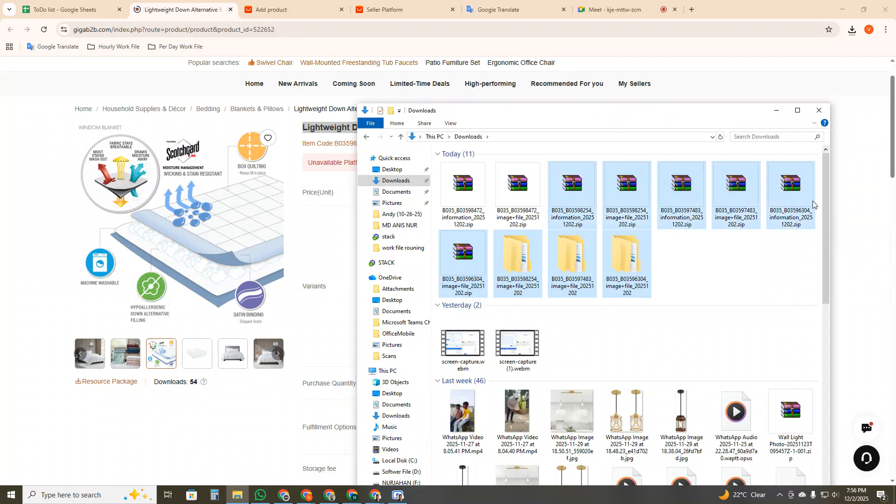
key("Delete")
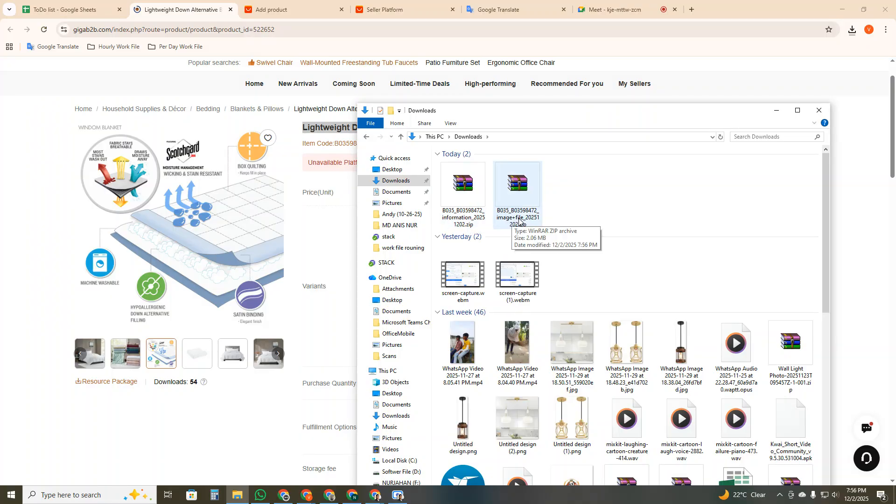
- Extract B035_B03598472_image+file_20251202.zip into its own folder and open the image subfolder inside it
right_click(529, 217)
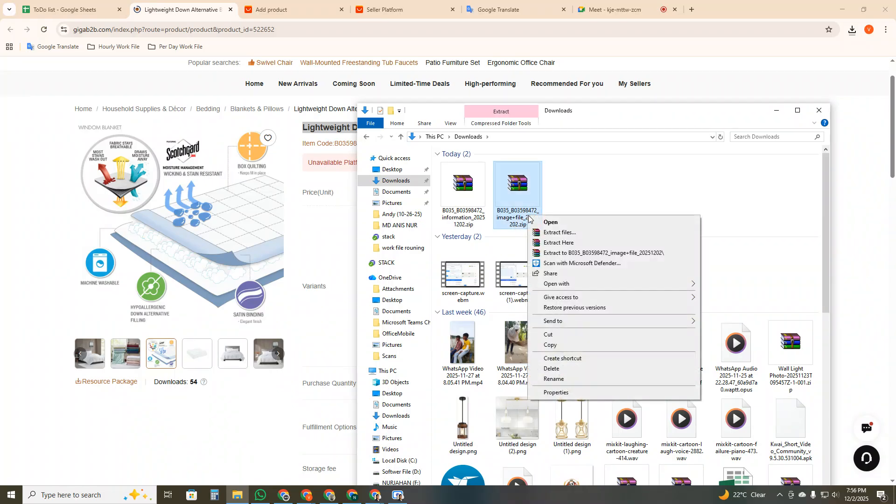
left_click(566, 252)
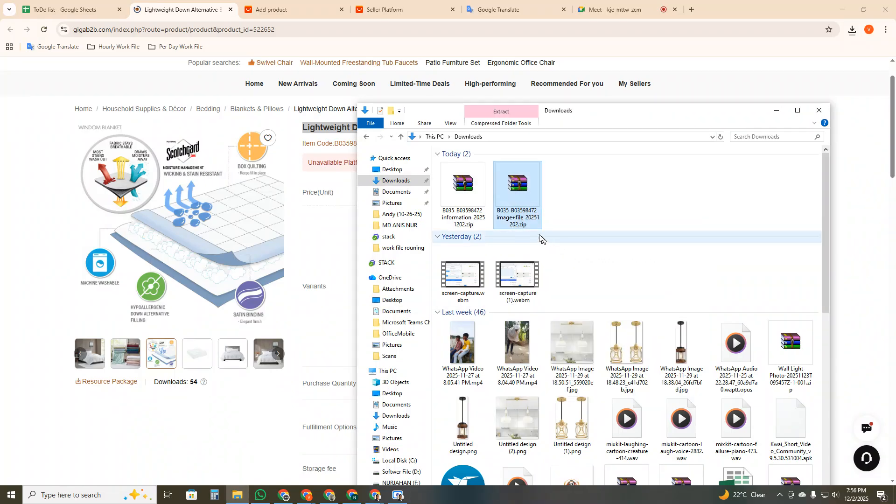
double_click(570, 215)
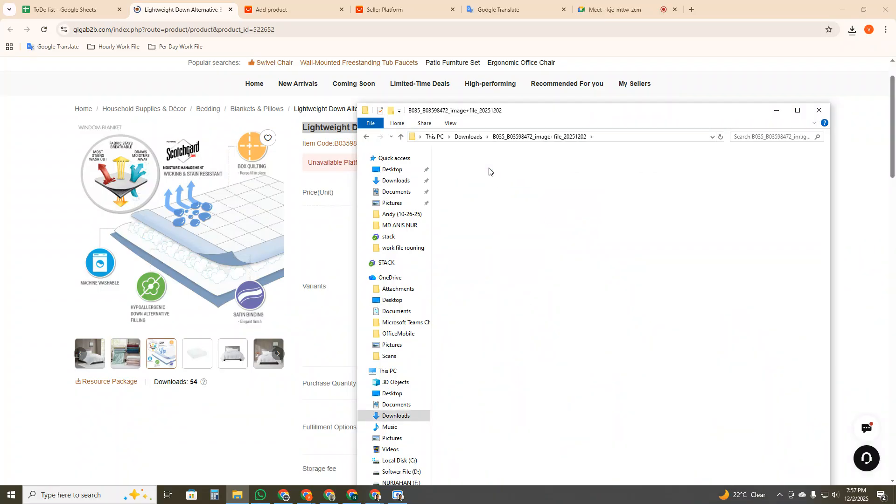
double_click(488, 166)
left_click_drag(454, 238, 829, 181)
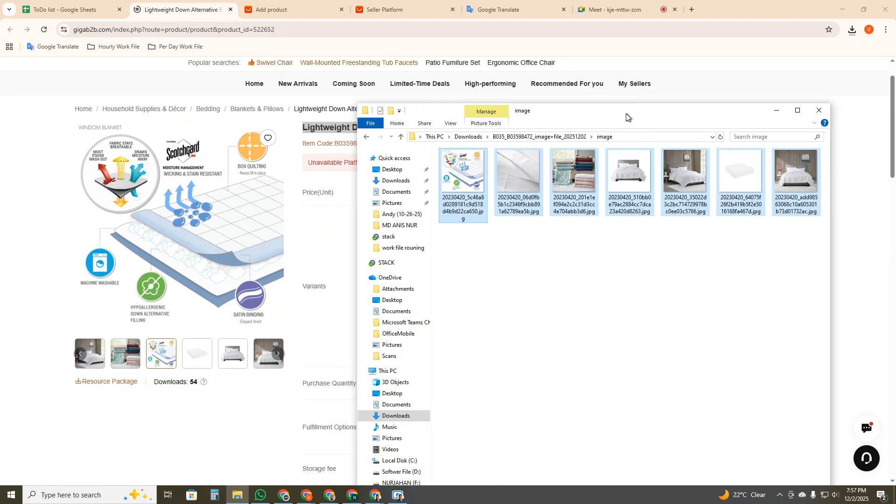
left_click_drag(627, 116, 599, 67)
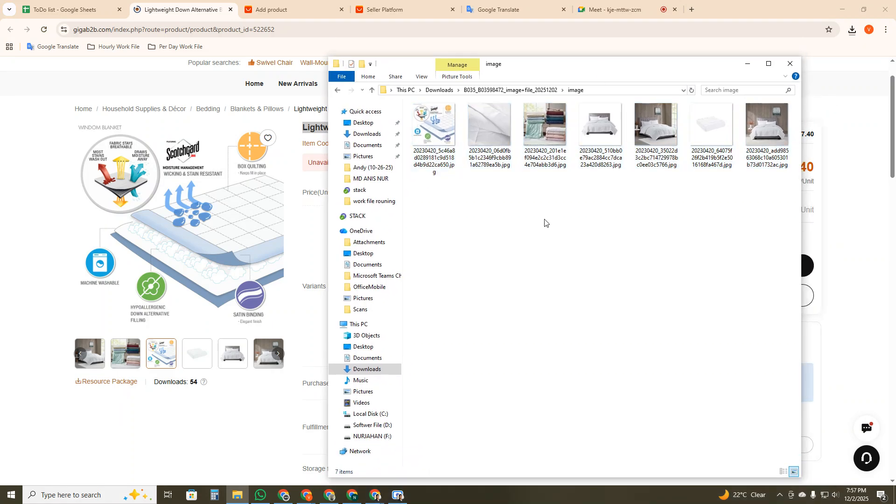
- Open the picture upload dialog for the front product image of the AliExpress listing
left_click(266, 8)
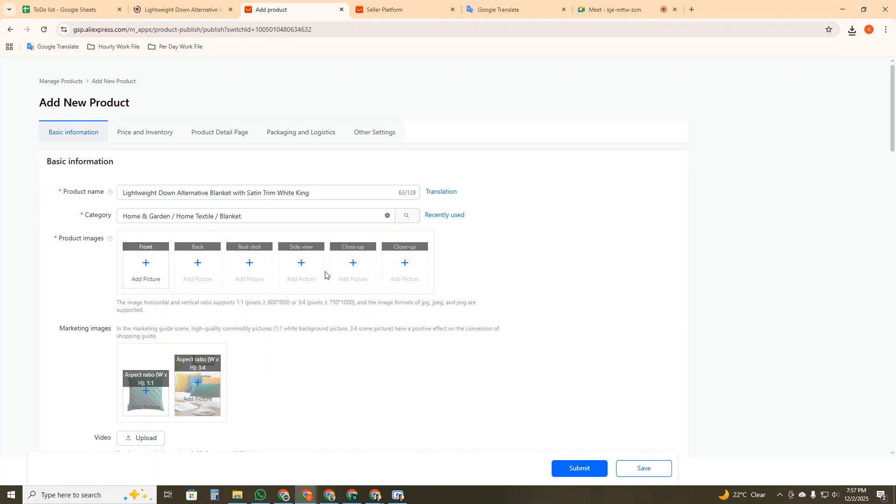
left_click(143, 270)
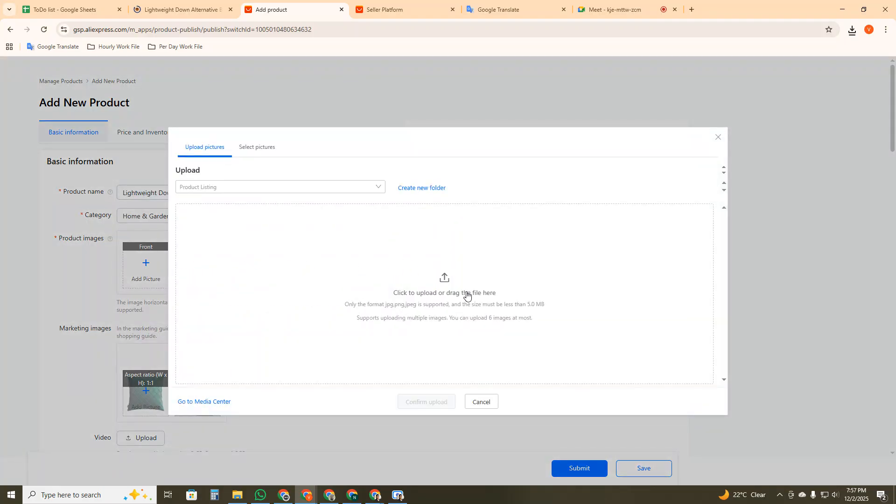
left_click(448, 282)
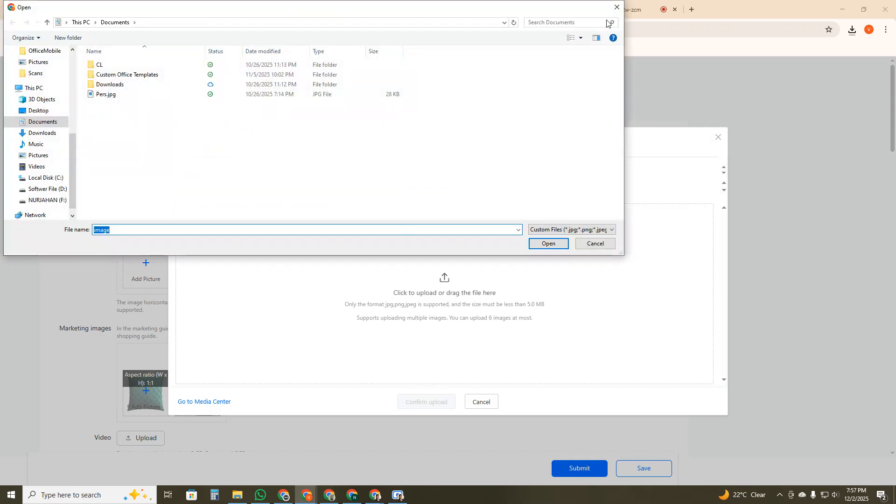
left_click(617, 7)
left_click(182, 9)
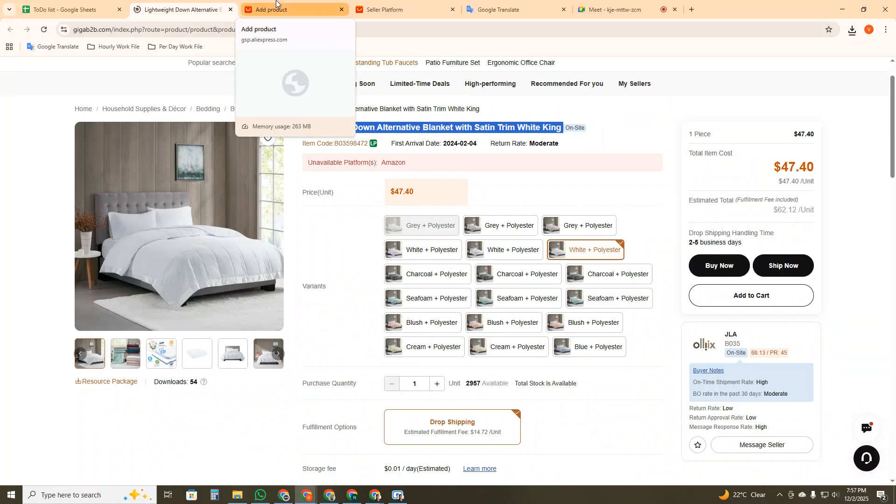
left_click(276, 6)
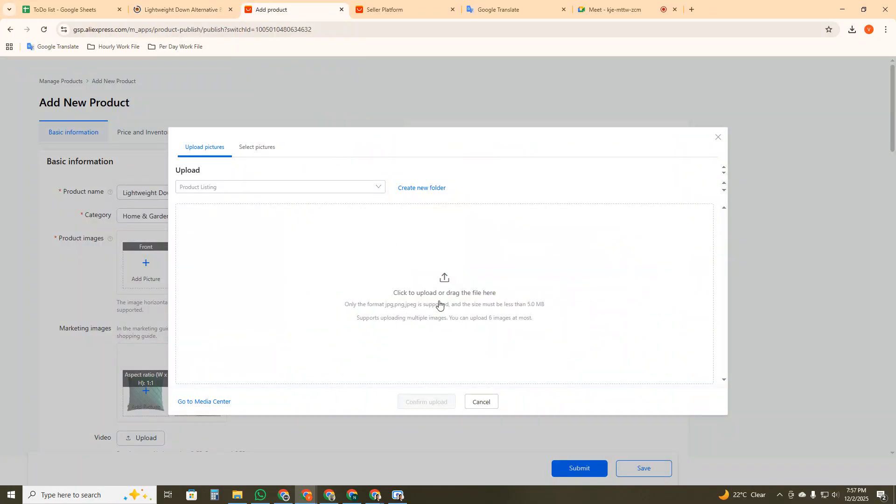
- Preview the Windom Blanket feature infographic from the extracted image folder and close the preview
left_click(237, 495)
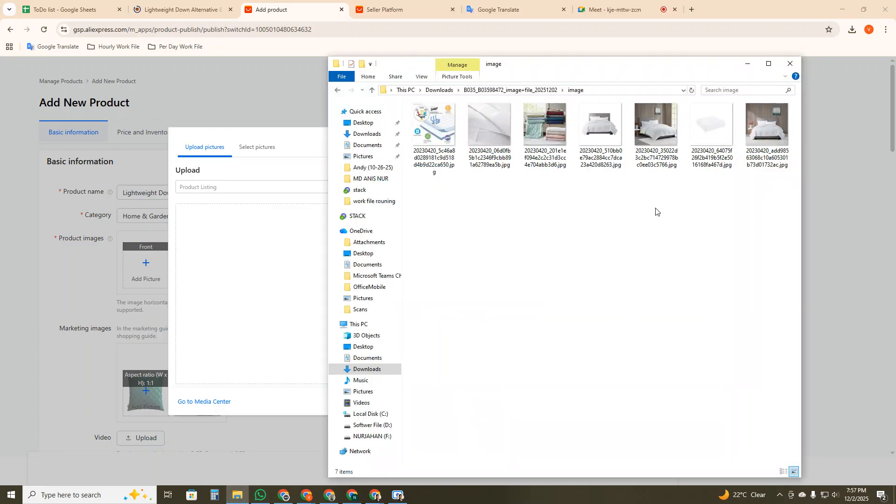
double_click(440, 152)
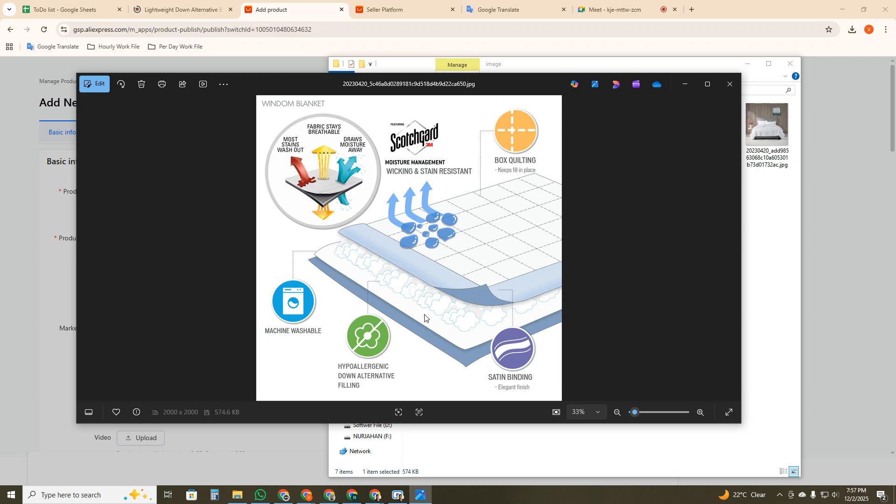
left_click(730, 84)
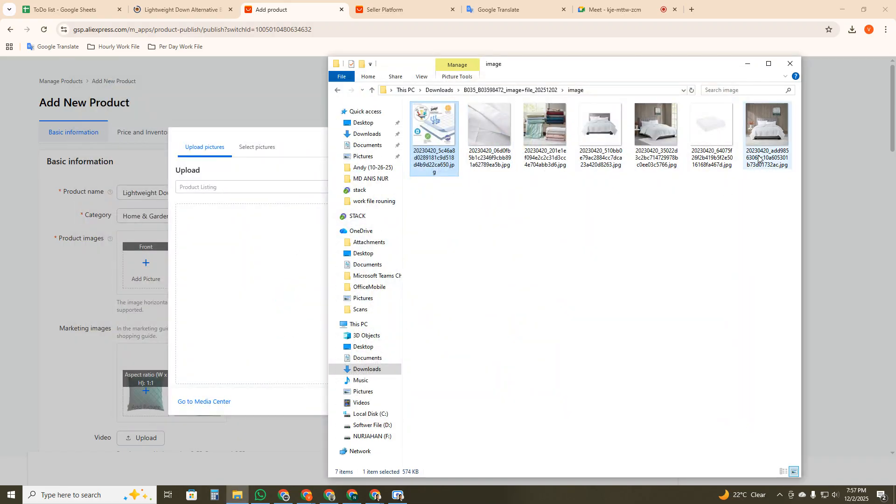
- Upload the first six extracted blanket images as product images, with the bedroom scene moved to the front position
left_click(658, 167)
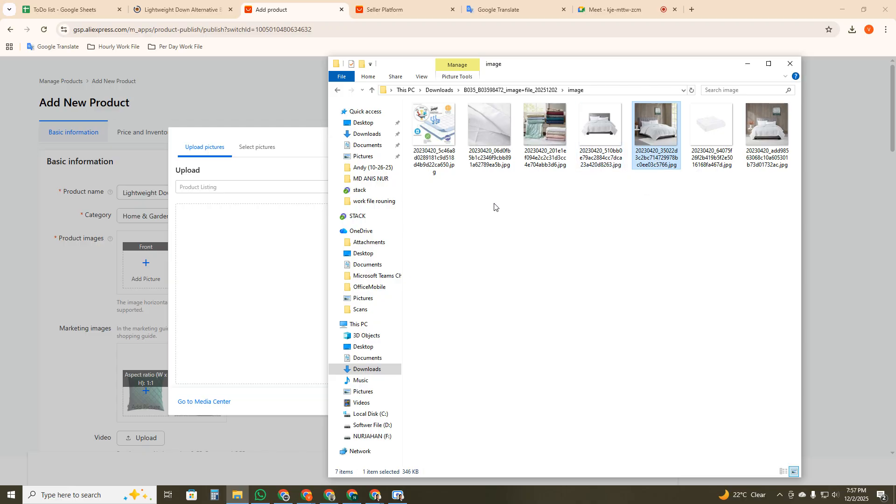
left_click_drag(430, 201, 676, 131)
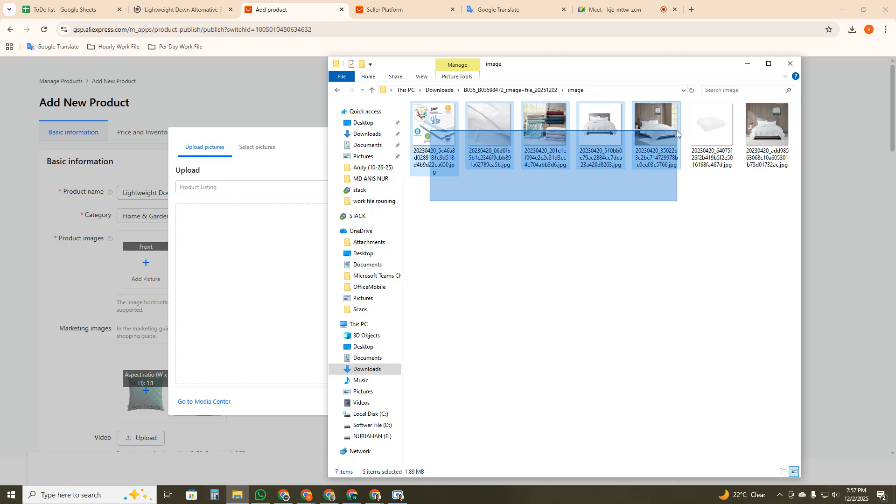
left_click_drag(677, 130, 677, 130)
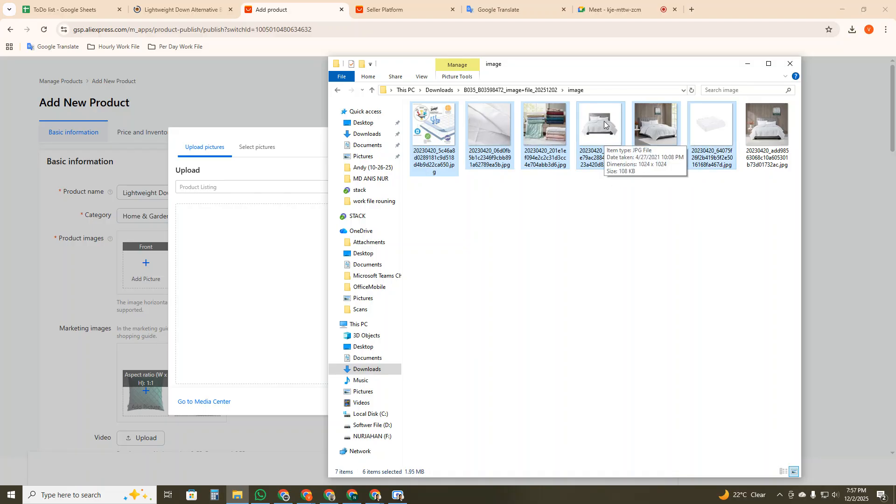
left_click_drag(605, 124, 276, 299)
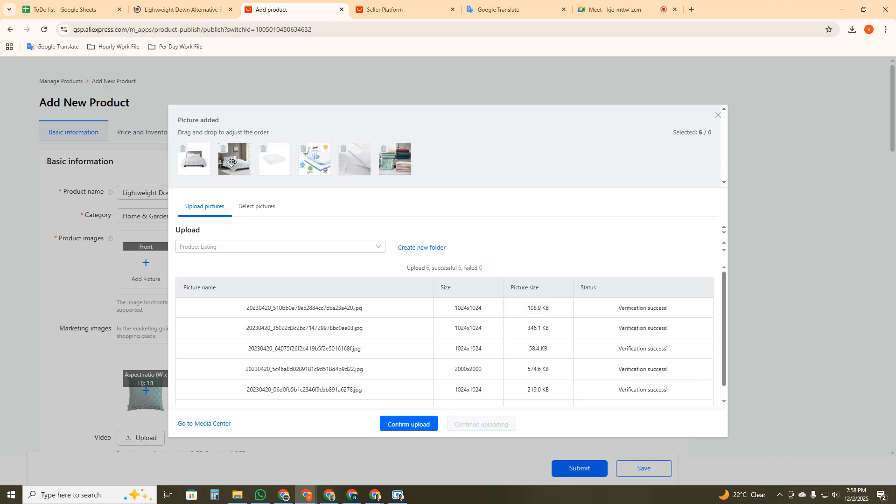
left_click_drag(231, 163, 189, 168)
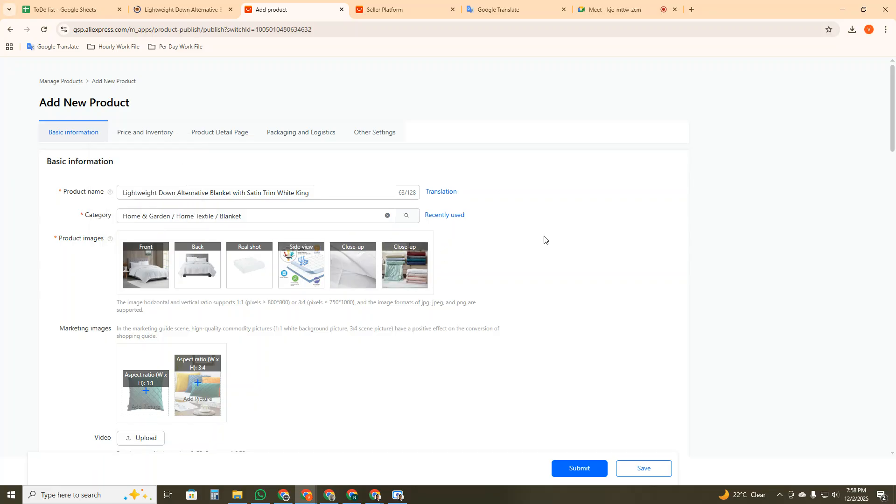
- Set the 1:1 marketing image to the uploaded picture of the folded white blanket on a plain background
scroll(544, 238, "down", 1)
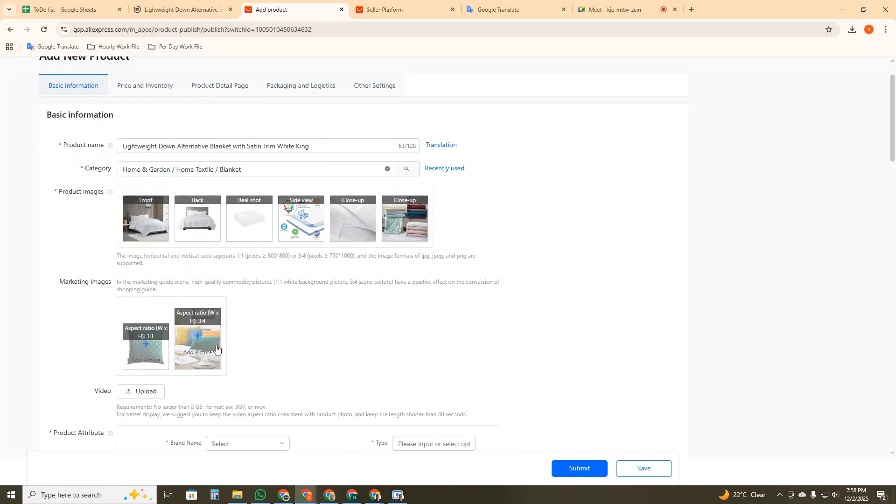
mouse_move(150, 366)
mouse_move(198, 349)
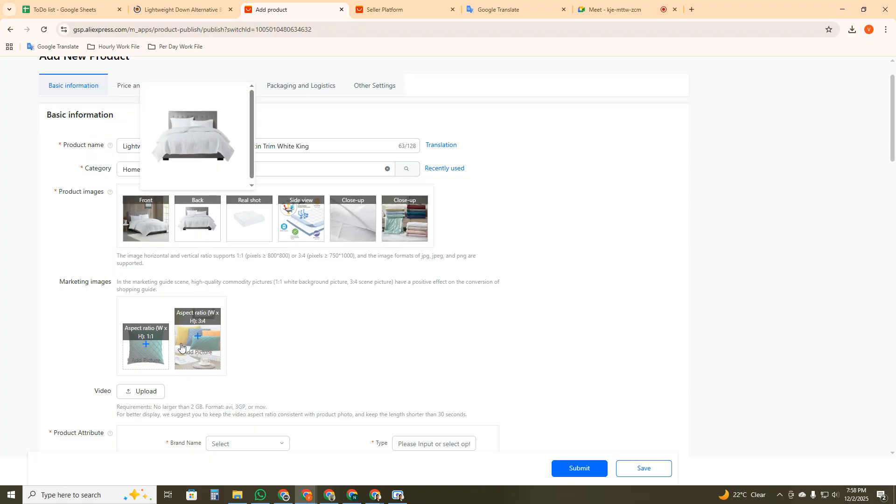
left_click(142, 348)
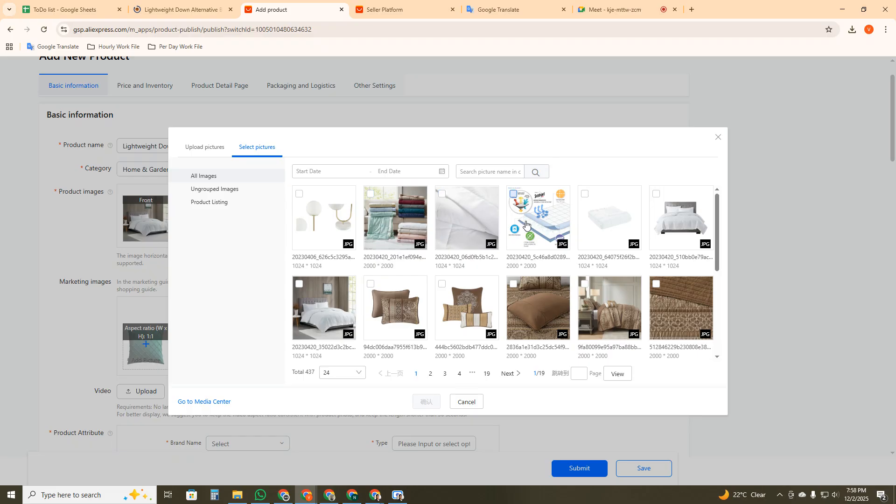
left_click(601, 228)
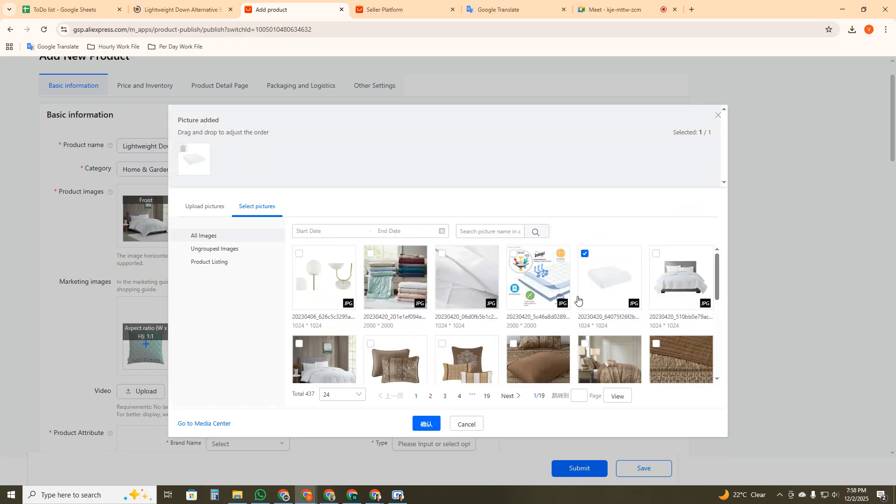
left_click(421, 422)
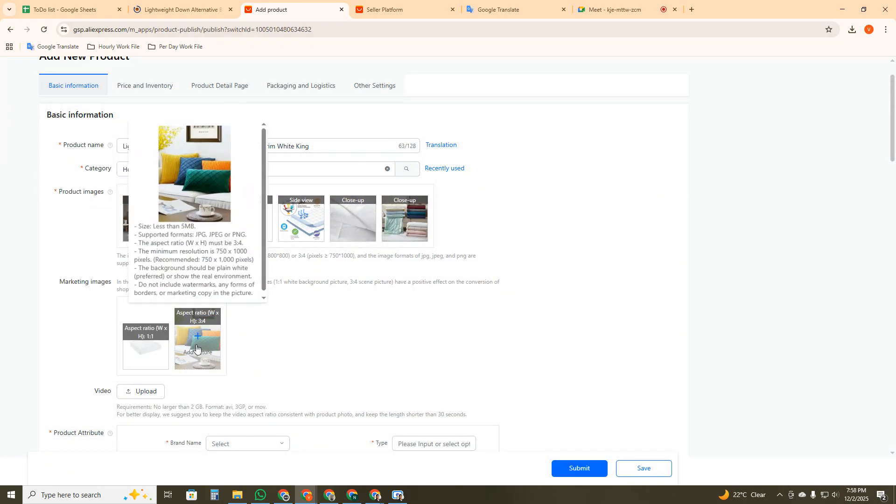
- Set the 3:4 marketing image to the uploaded picture of stacked colored blankets, cropped to the right-hand part of the photo
left_click(196, 348)
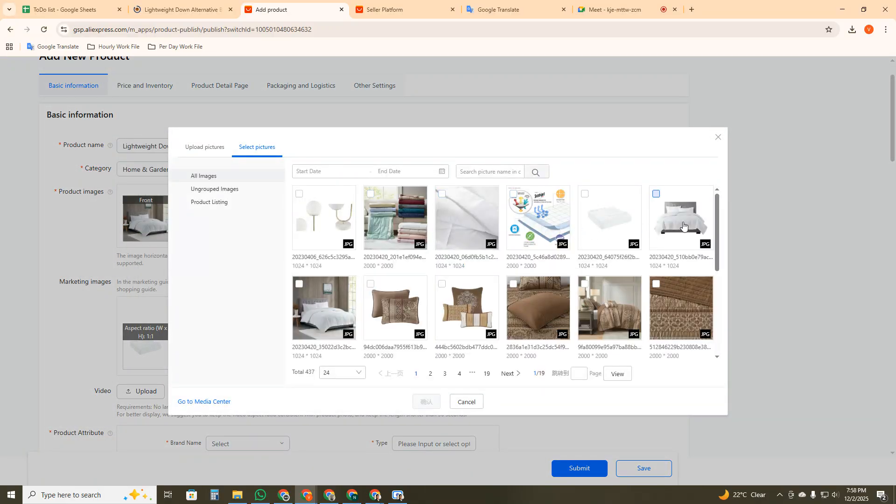
left_click(371, 193)
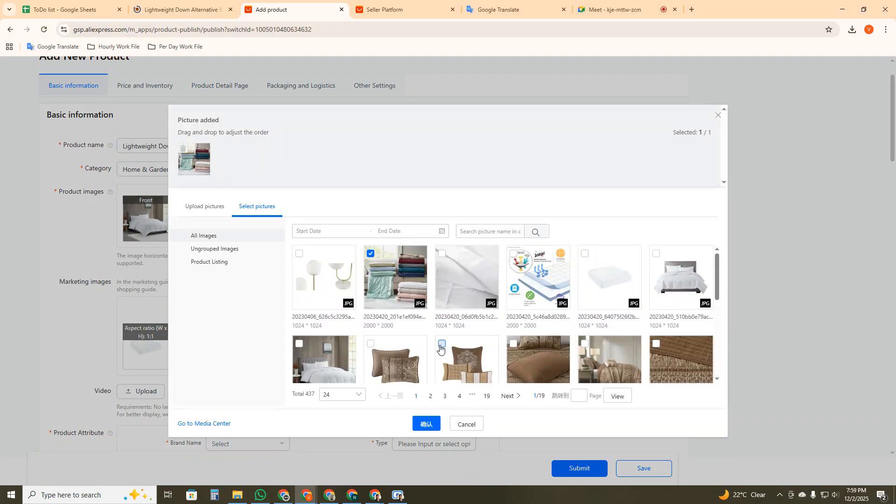
left_click(426, 424)
left_click_drag(371, 296, 417, 305)
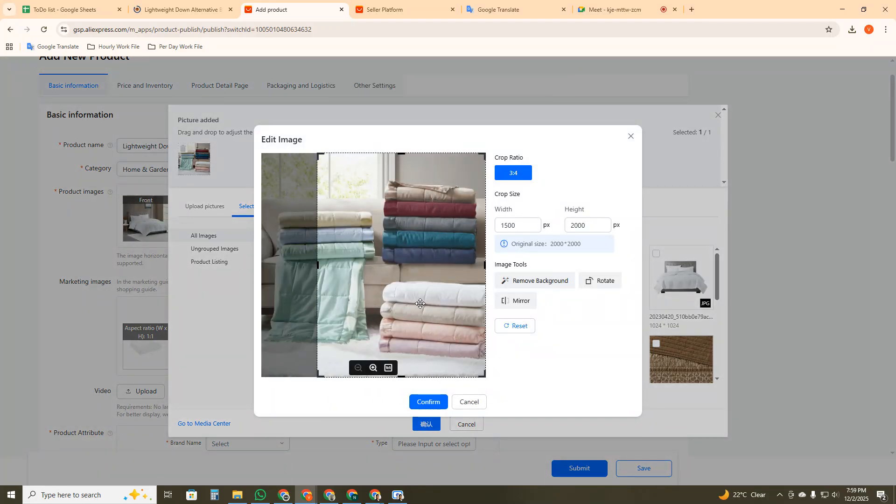
left_click(430, 403)
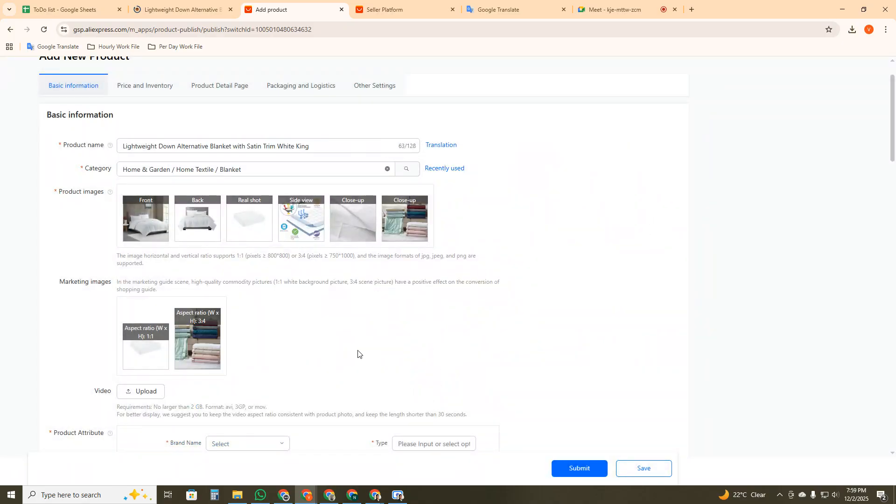
- Set the brand name in the product attributes to None
scroll(356, 340, "down", 5)
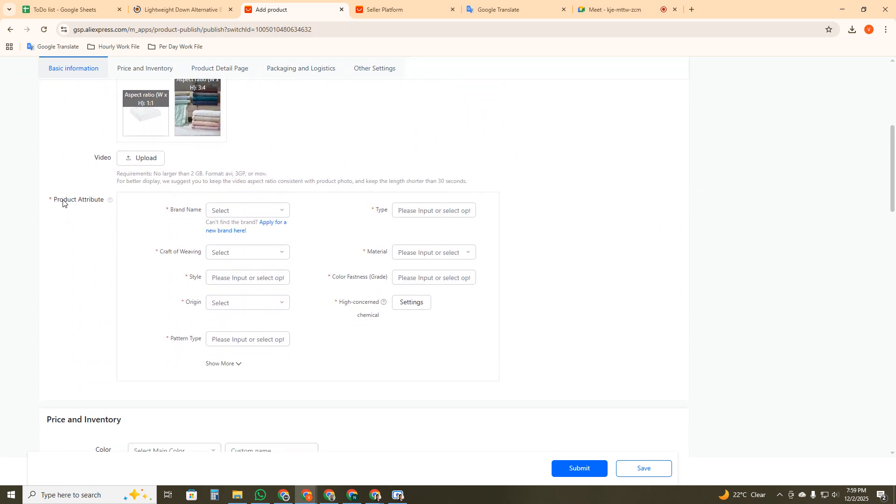
left_click(280, 210)
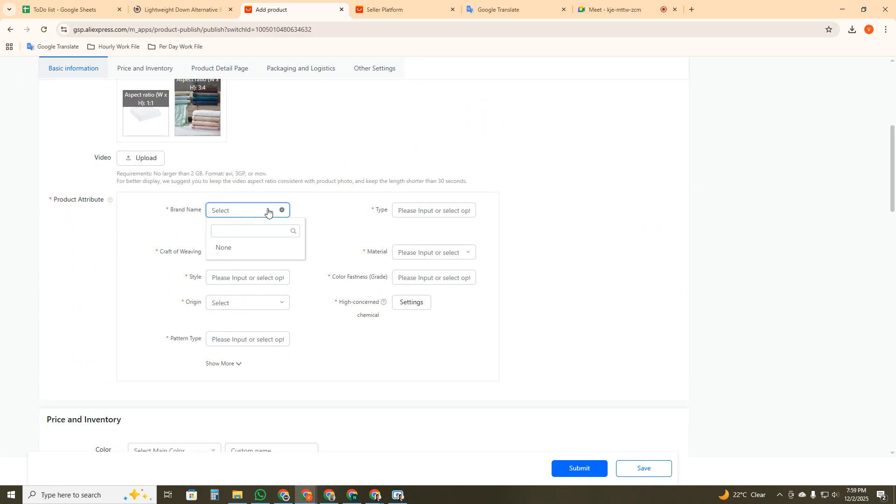
left_click(230, 249)
- Check the blanket's main material on its GigaCloud page and set the listing's type attribute to Coral Fleece Fabric
left_click(422, 211)
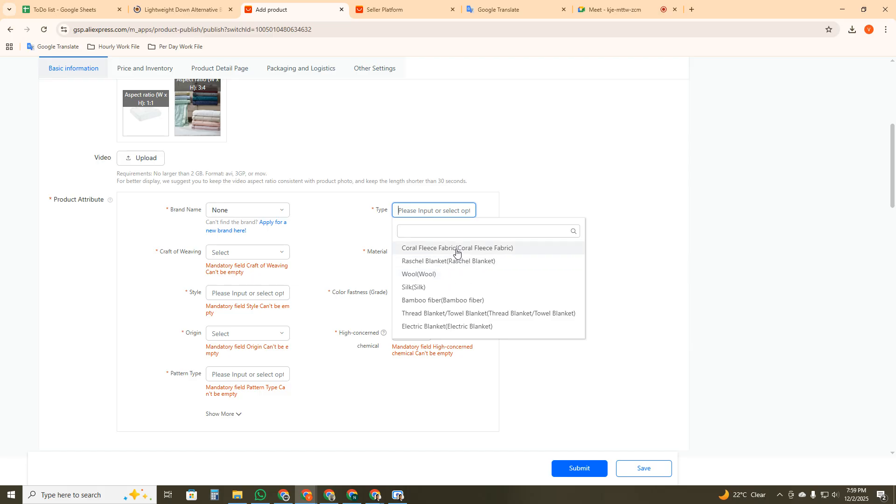
left_click(209, 2)
scroll(359, 308, "down", 10)
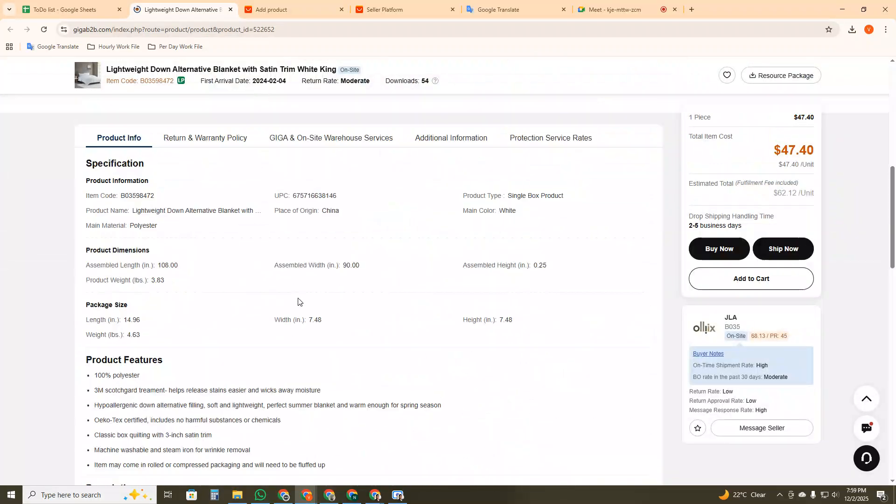
scroll(298, 301, "up", 10)
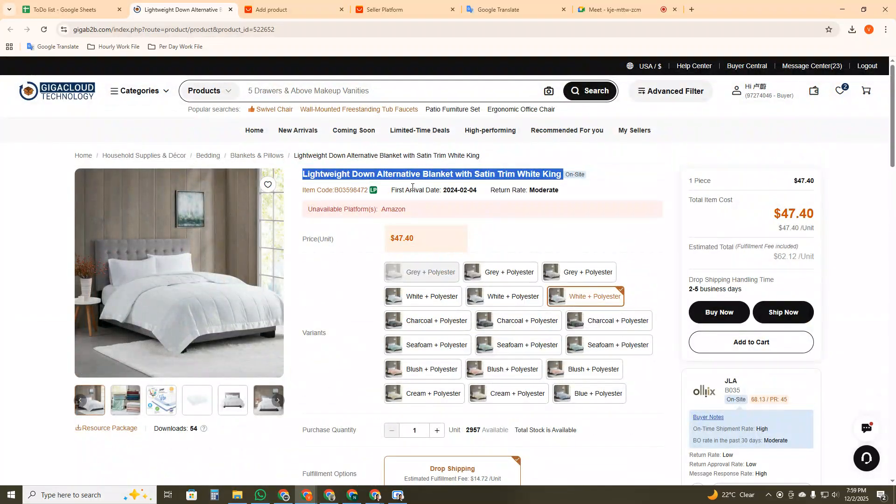
scroll(340, 254, "down", 9)
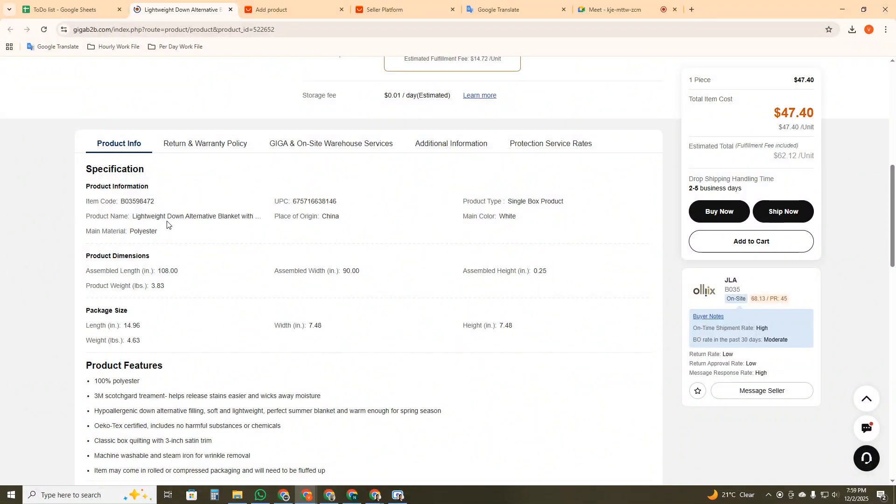
double_click(153, 230)
left_click(289, 9)
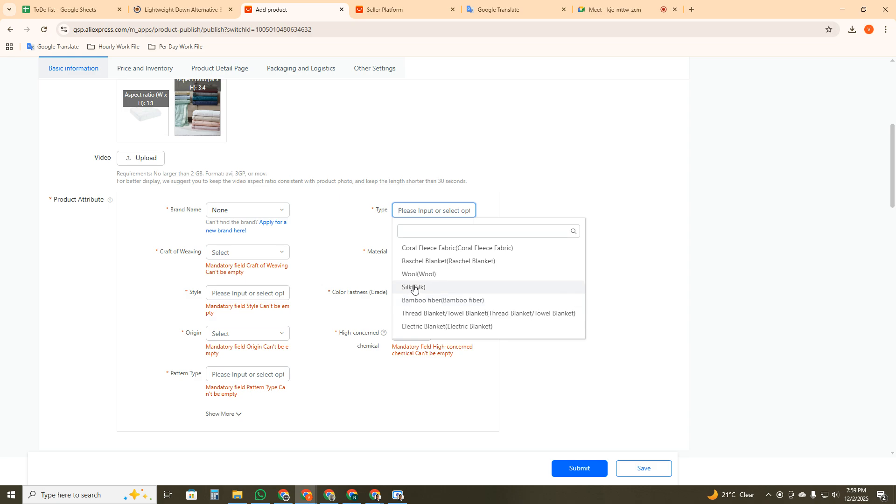
left_click(439, 249)
- Search the material options for Polyester and set the material attribute to 100% Polyester
left_click(422, 252)
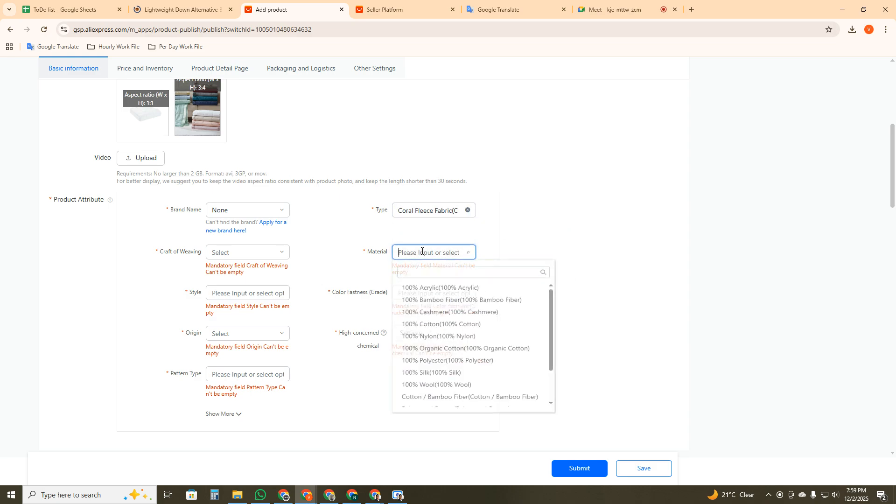
left_click(426, 274)
type("Polyester")
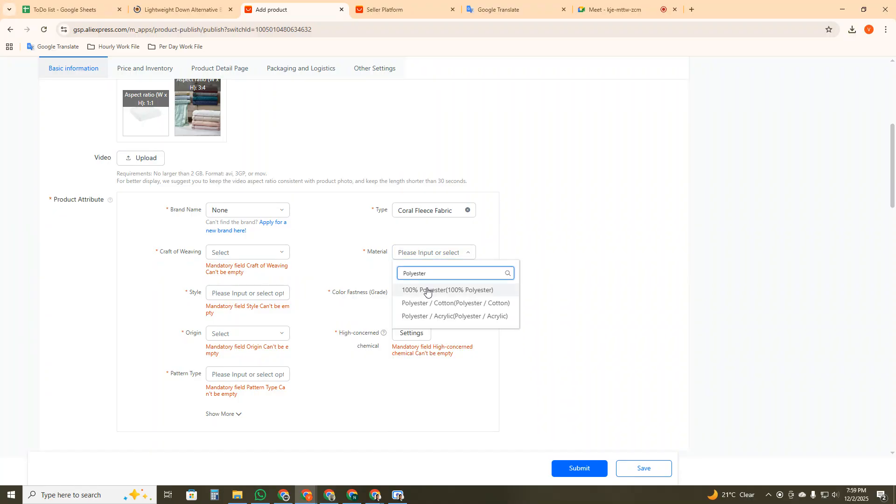
left_click(427, 290)
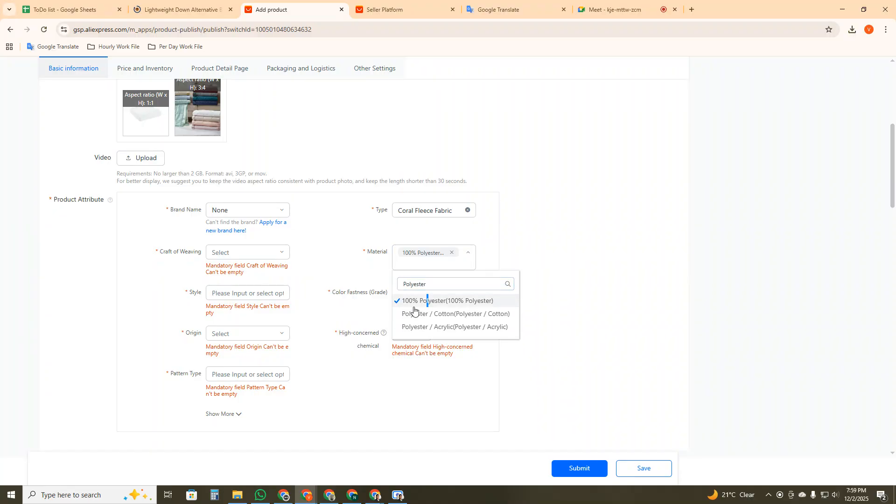
left_click(546, 262)
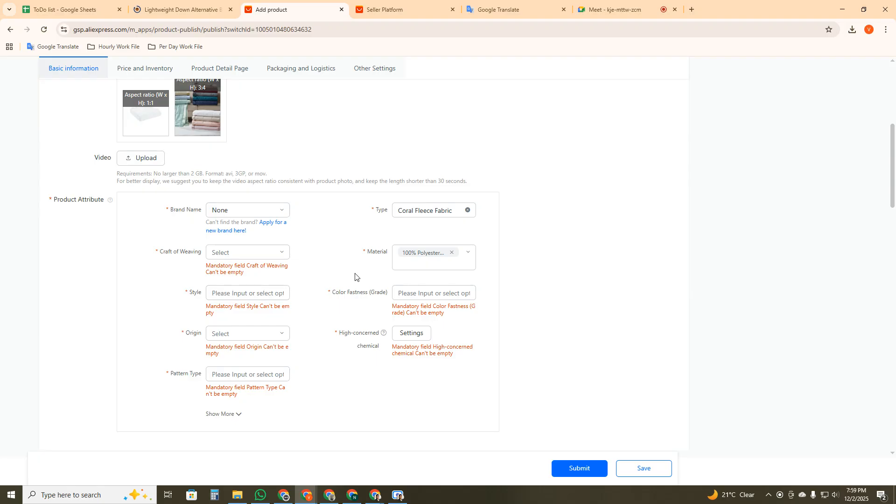
- Set the style attribute of the blanket to Europe
left_click(237, 294)
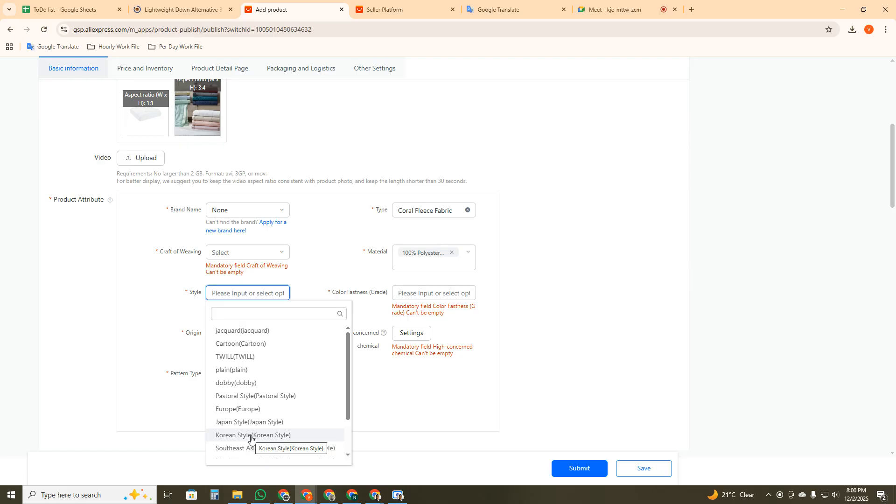
scroll(252, 401, "down", 1)
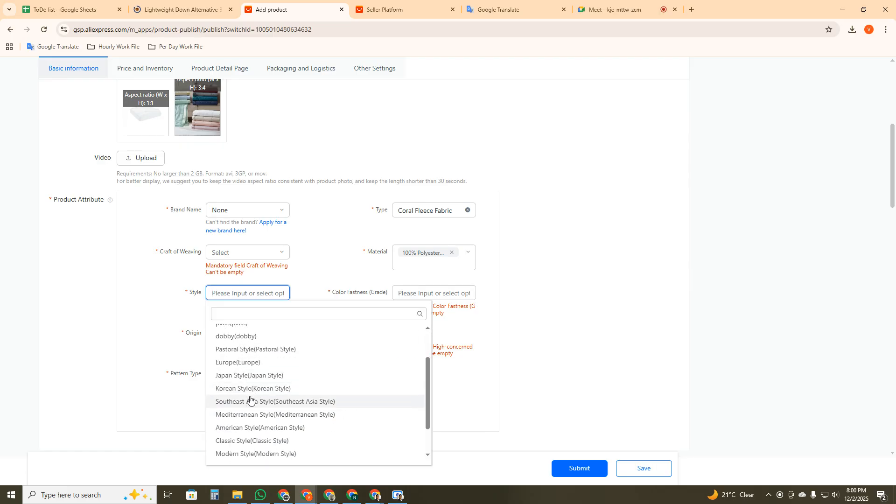
left_click(250, 362)
- Set the craft of weaving to Knit and the color fastness grade to 4
left_click(252, 253)
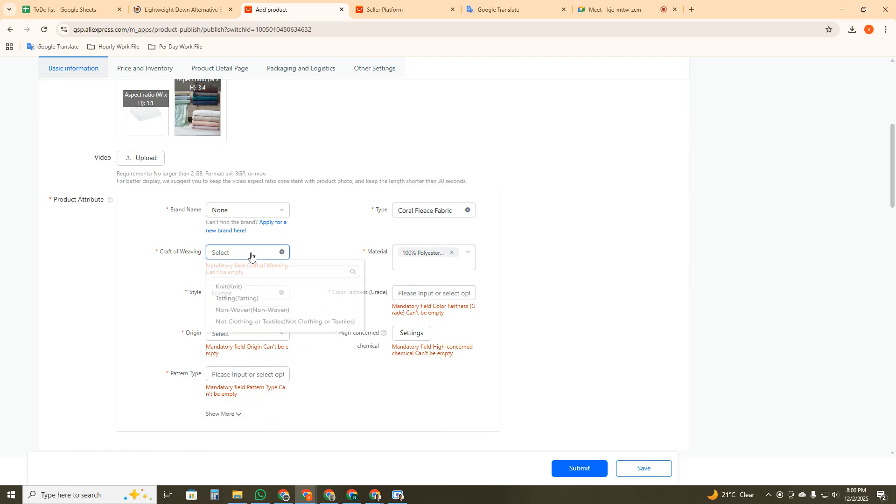
left_click(231, 290)
left_click(415, 289)
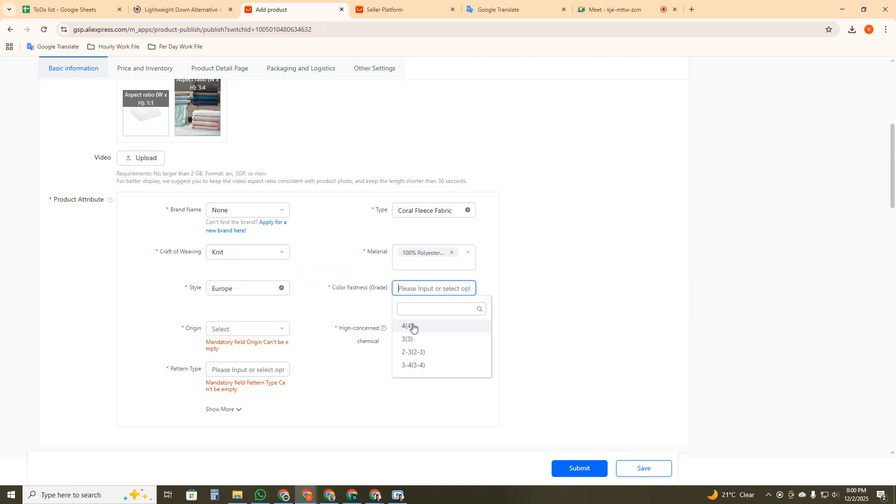
left_click(413, 327)
- Set the origin to Mainland China and the high-concerned chemical to None
left_click(236, 313)
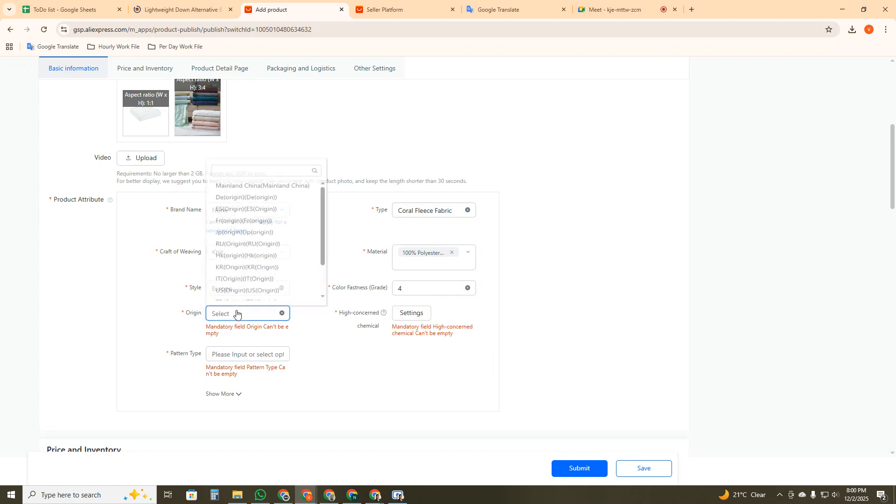
left_click(244, 172)
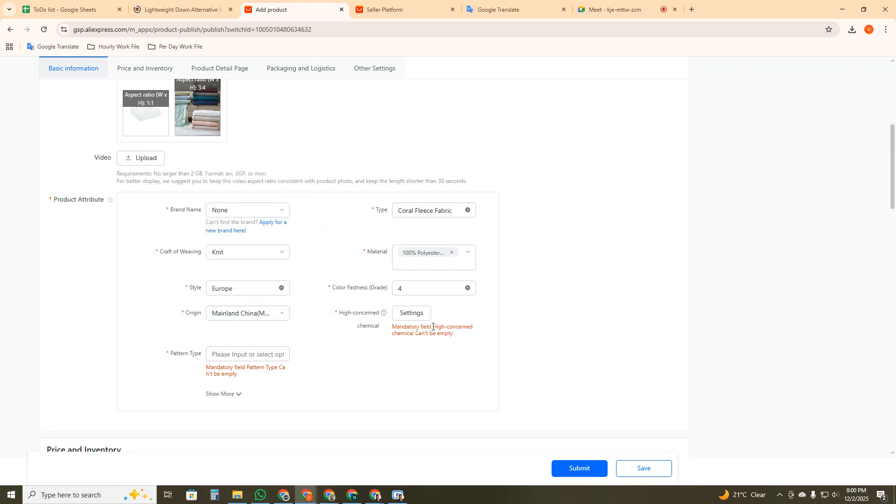
left_click(420, 314)
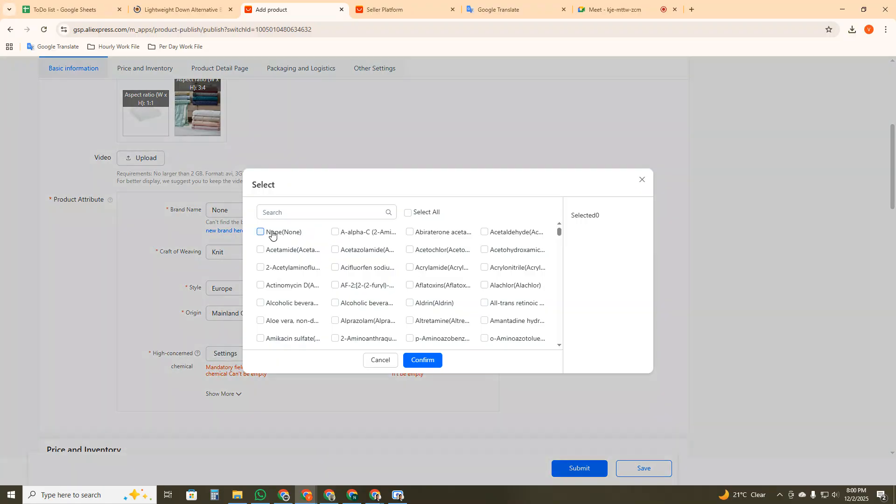
left_click(430, 361)
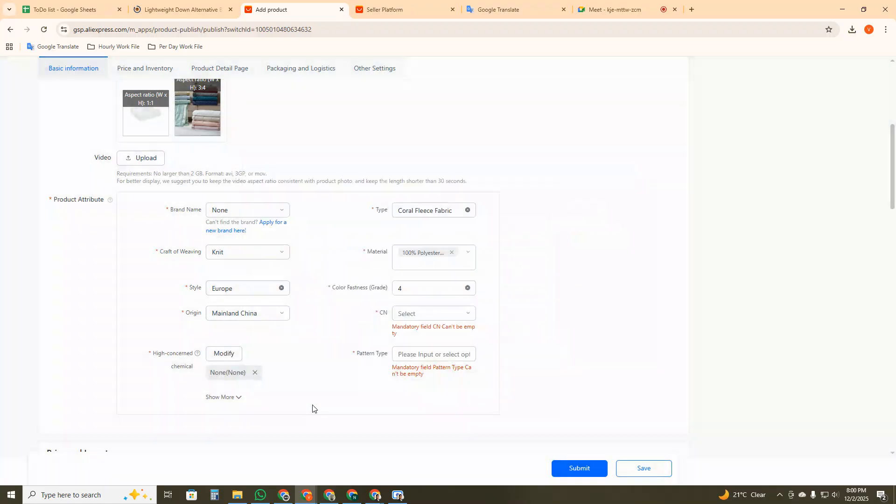
- Check the blanket's place of origin on its GigaCloud page and set the CN province attribute to Guangdong
left_click(421, 318)
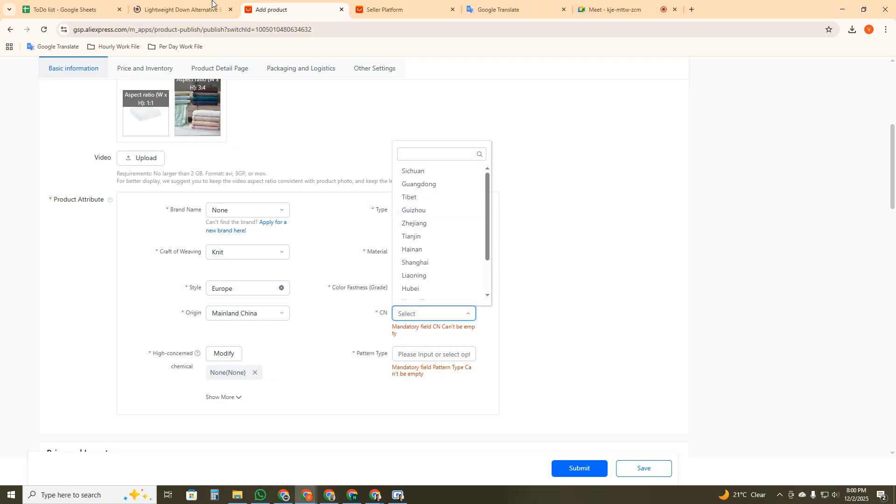
left_click(180, 9)
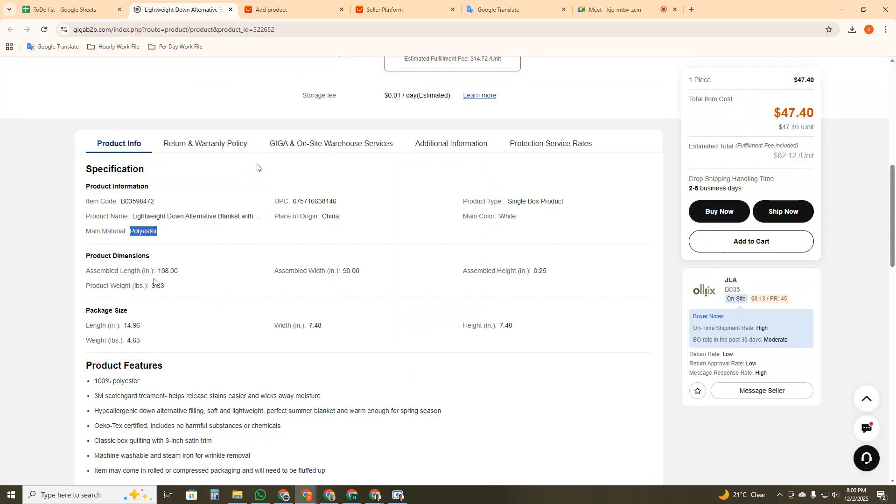
double_click(326, 218)
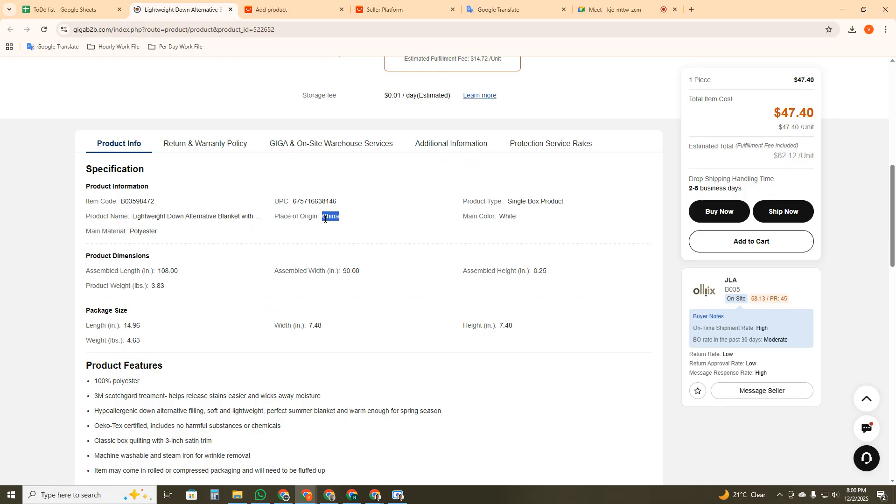
left_click(405, 2)
left_click(262, 3)
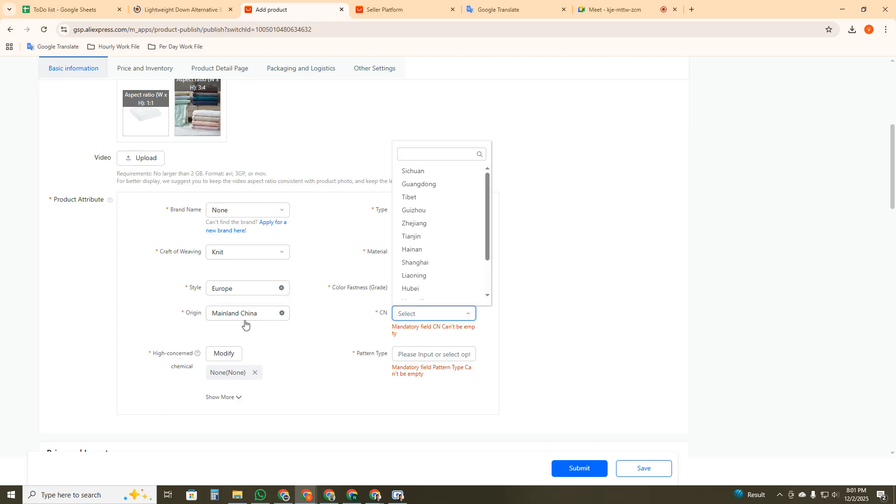
left_click(421, 185)
- Look through the pattern type options and set the blanket's pattern type to Embroidered
left_click(472, 340)
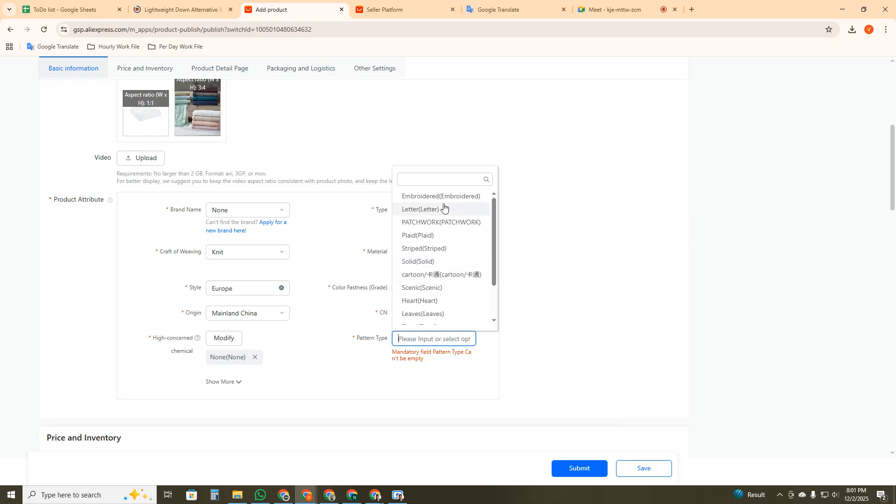
scroll(446, 267, "down", 1)
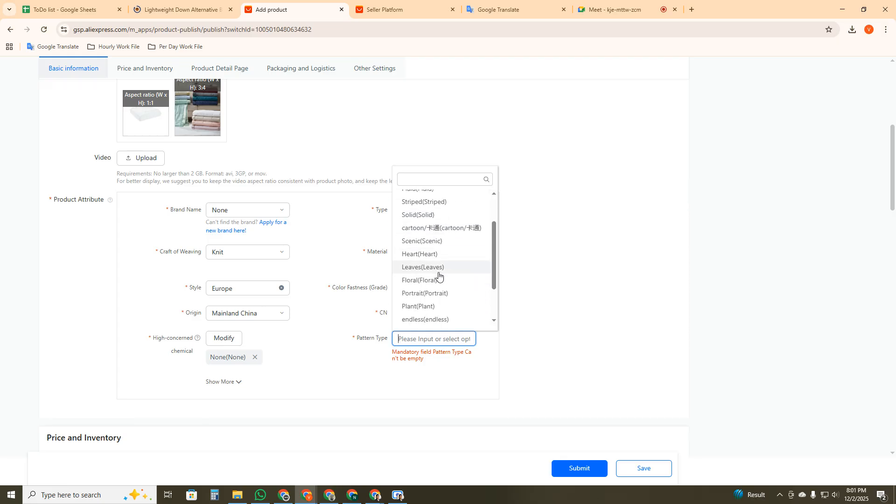
scroll(438, 275, "down", 3)
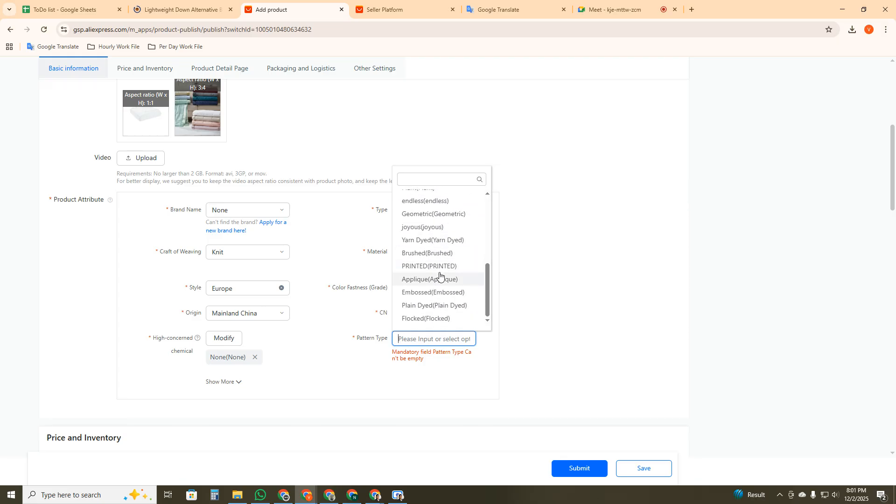
scroll(439, 276, "up", 5)
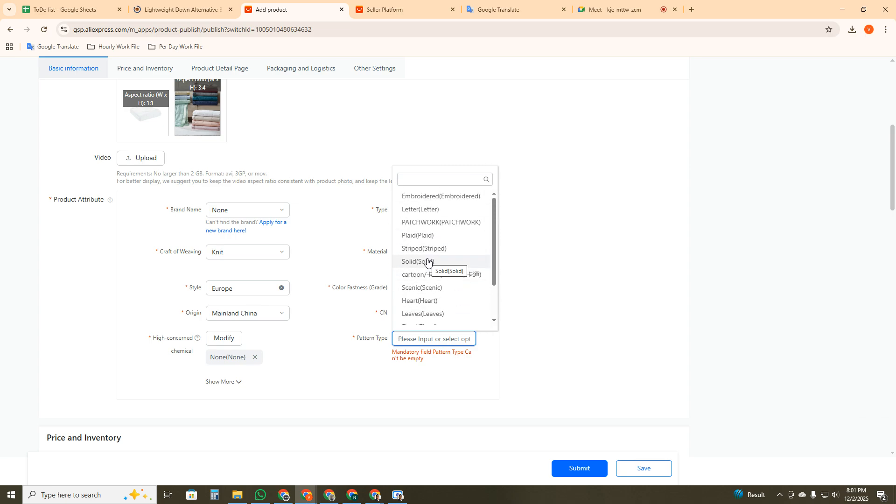
left_click(439, 196)
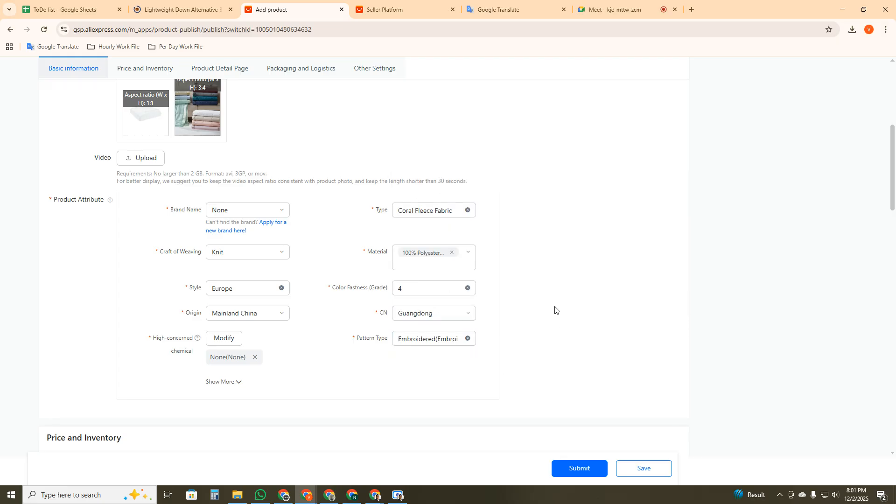
- Check the blanket's main color on its GigaCloud page and set the listing's main color to WHITE
scroll(285, 400, "down", 2)
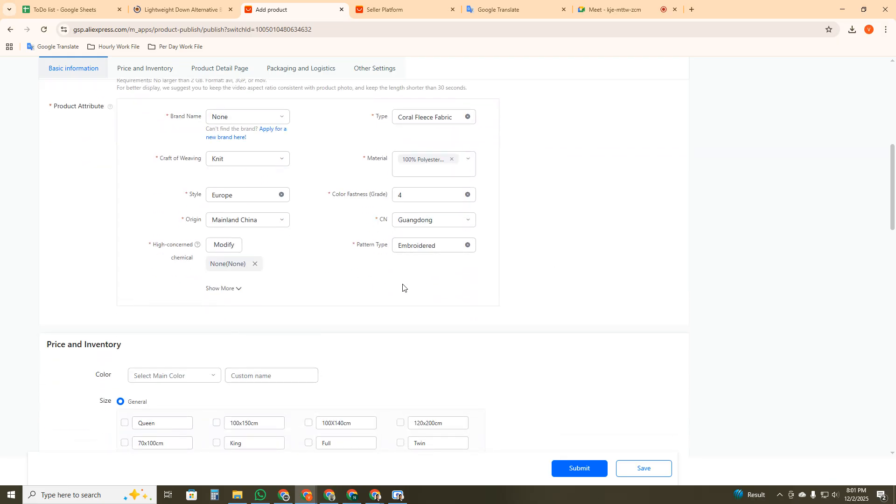
scroll(394, 292, "up", 3)
scroll(303, 302, "down", 6)
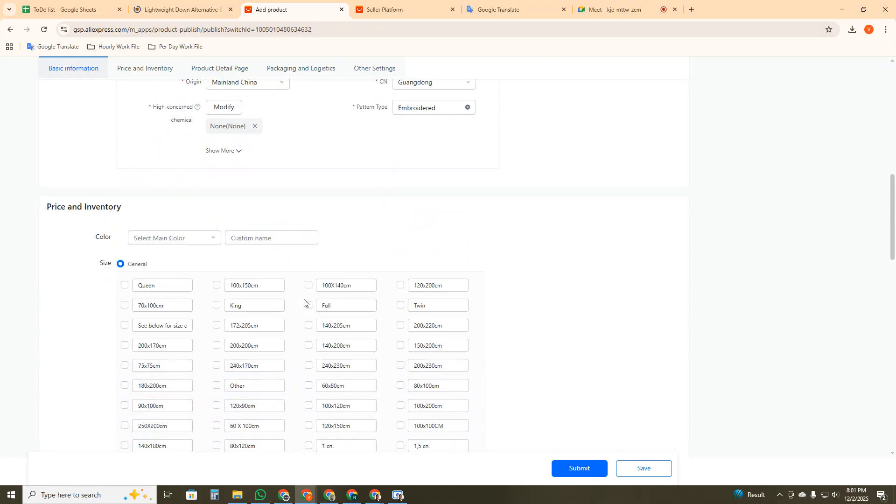
scroll(133, 253, "down", 1)
left_click(177, 9)
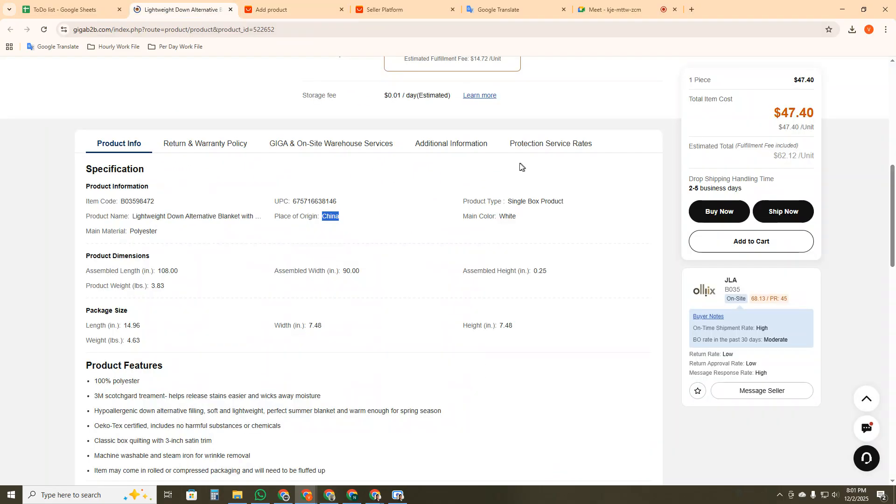
scroll(397, 220, "up", 9)
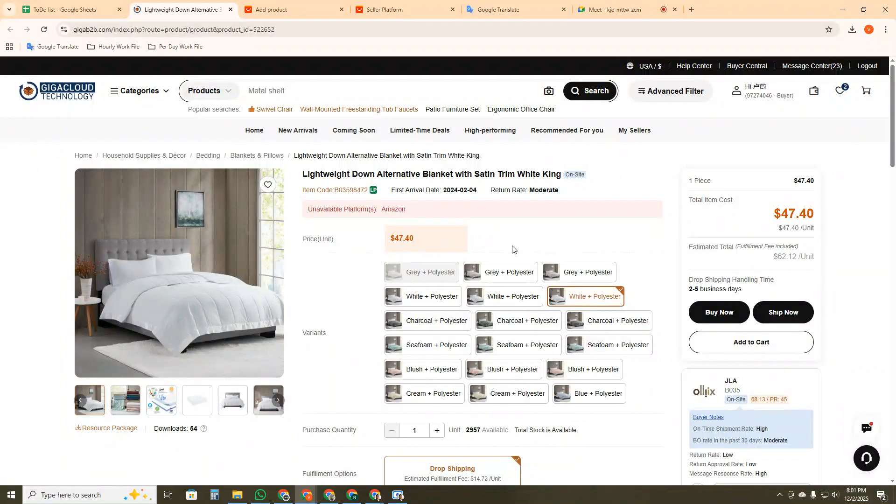
left_click(305, 5)
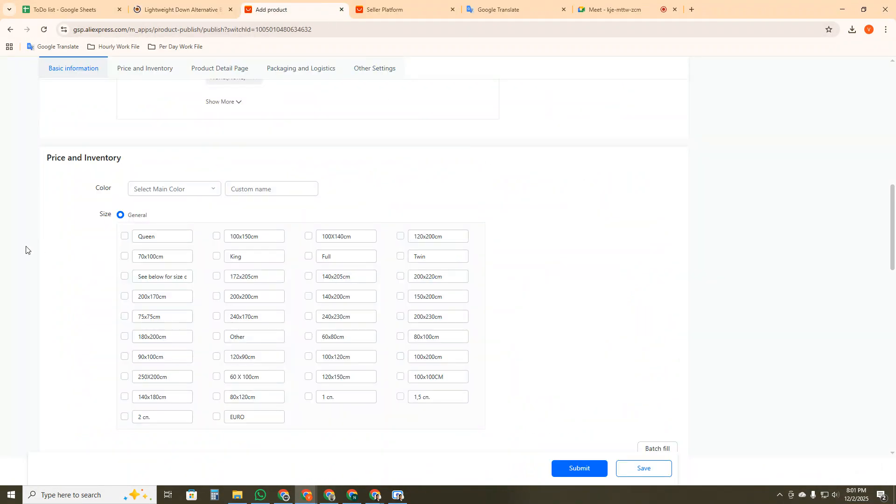
left_click(180, 9)
scroll(325, 323, "down", 5)
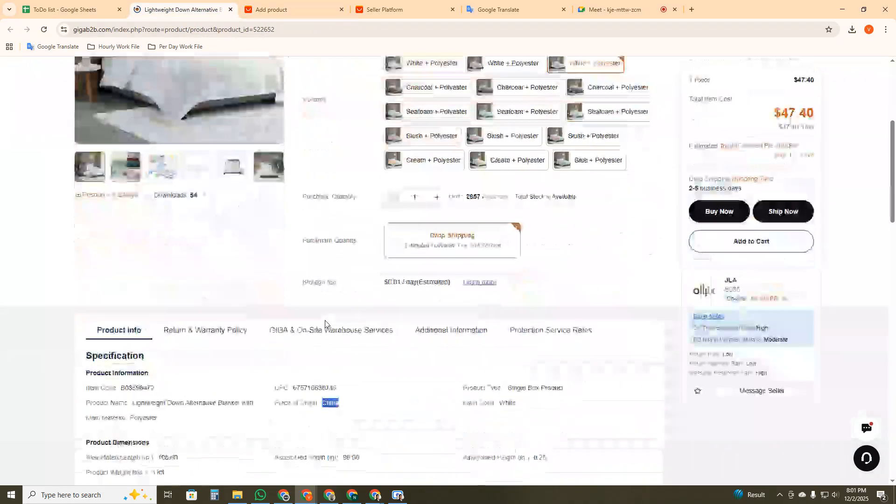
double_click(505, 263)
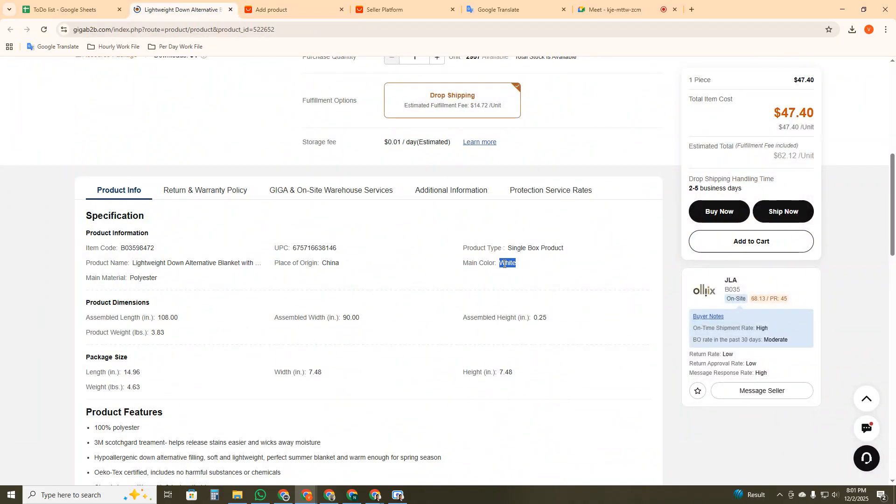
left_click(289, 9)
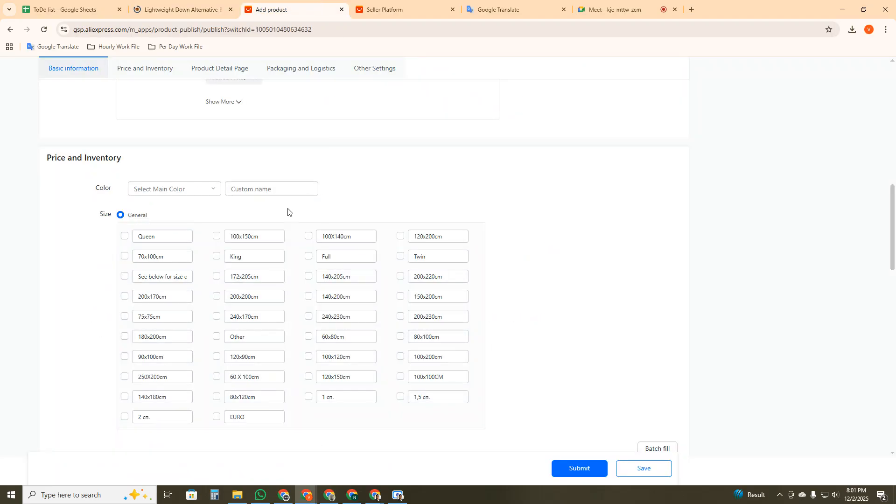
left_click(139, 188)
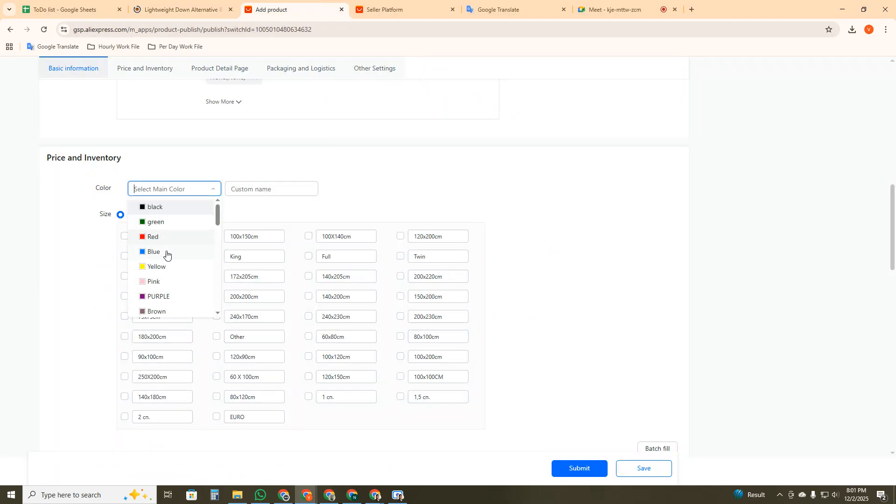
scroll(164, 275, "down", 1)
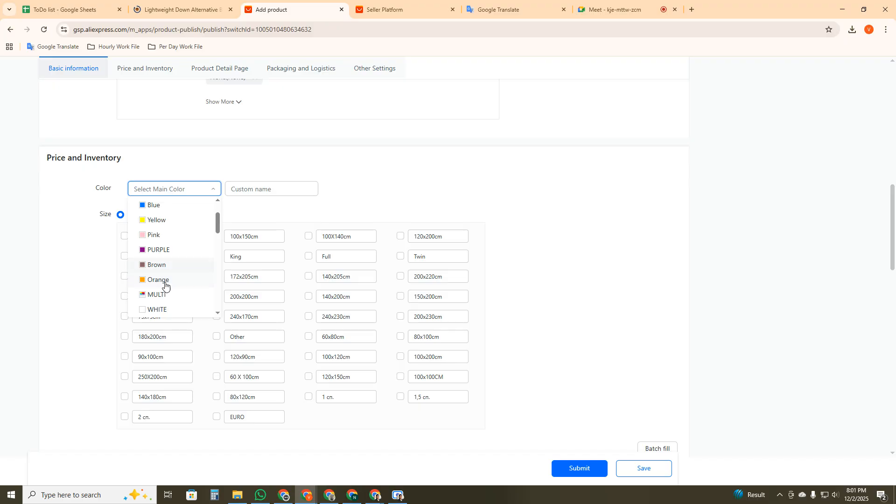
left_click(157, 308)
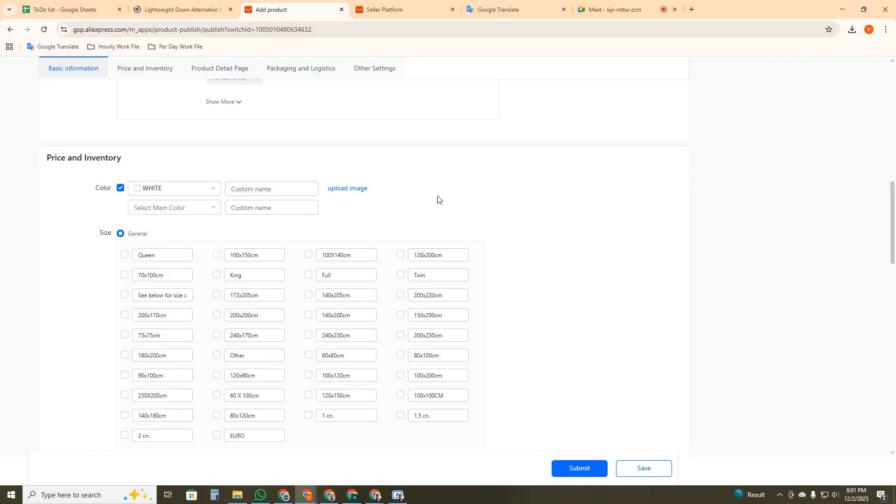
- Set the seller warehouse stock of the white variant to 1
scroll(422, 194, "down", 5)
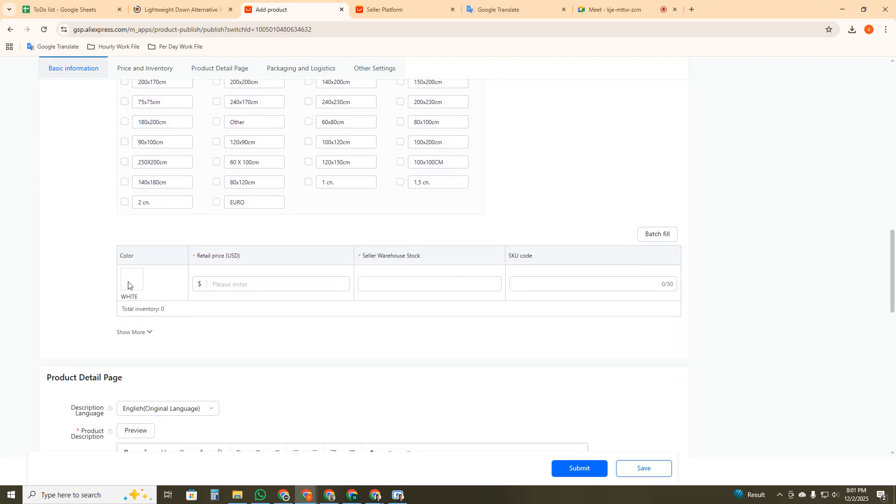
left_click(207, 287)
left_click(399, 285)
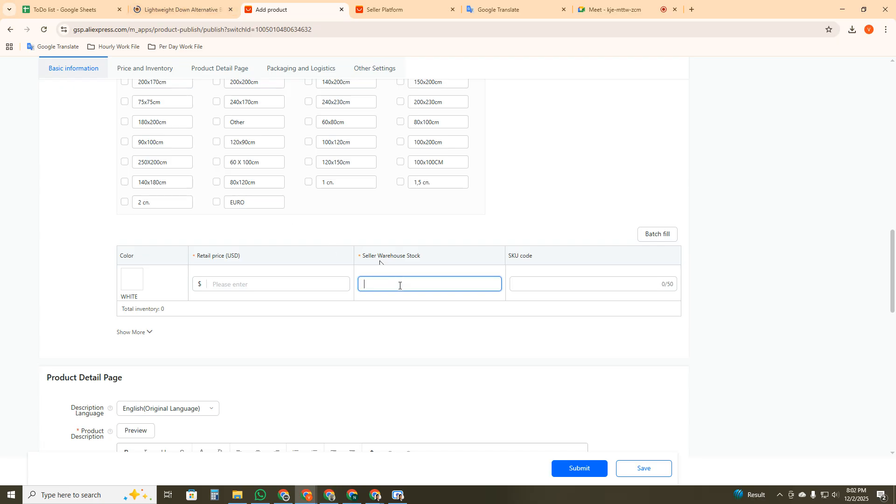
- Copy the item code B03598472 from the GigaCloud page, check it against the ToDo list sheet, and enter it as the white variant's SKU code
left_click(545, 281)
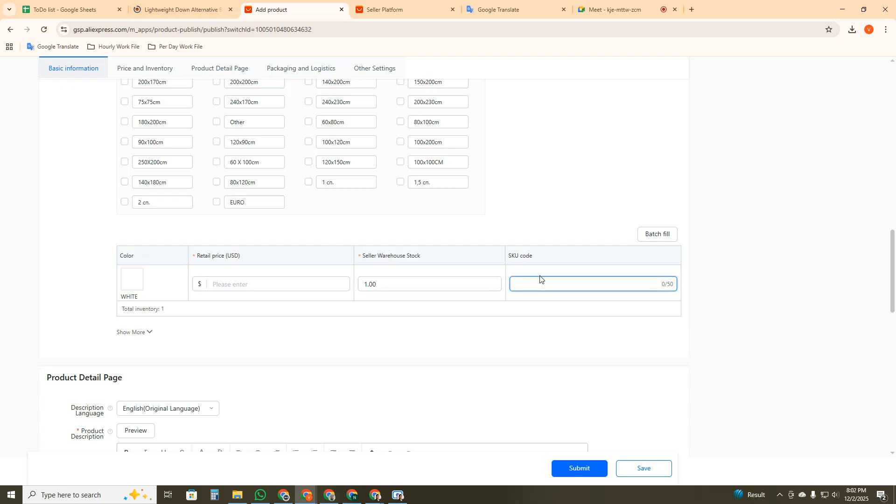
left_click(164, 9)
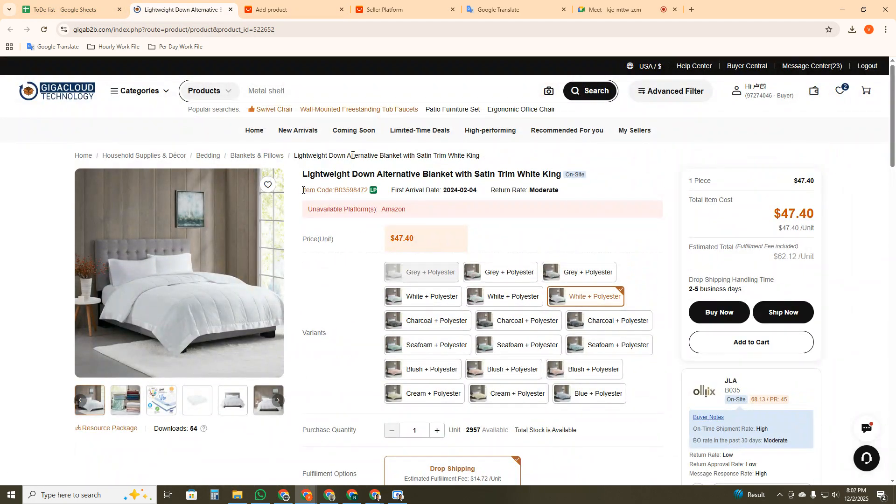
left_click_drag(303, 190, 333, 190)
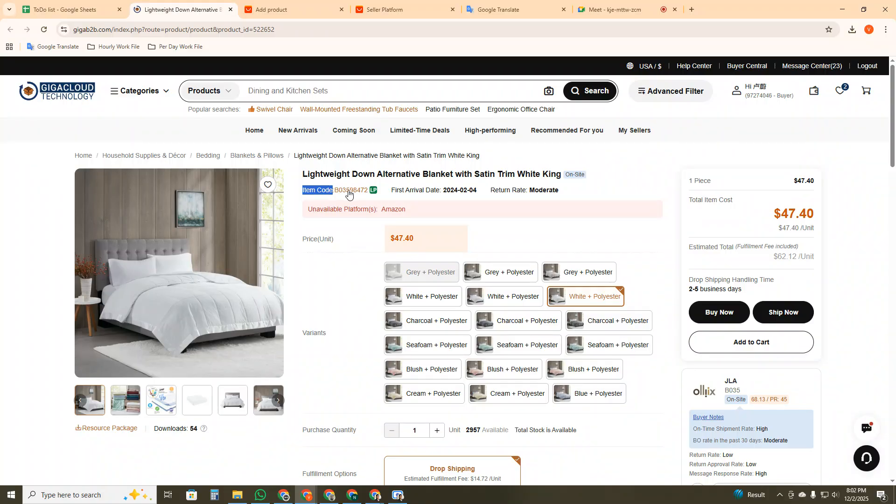
left_click(348, 194)
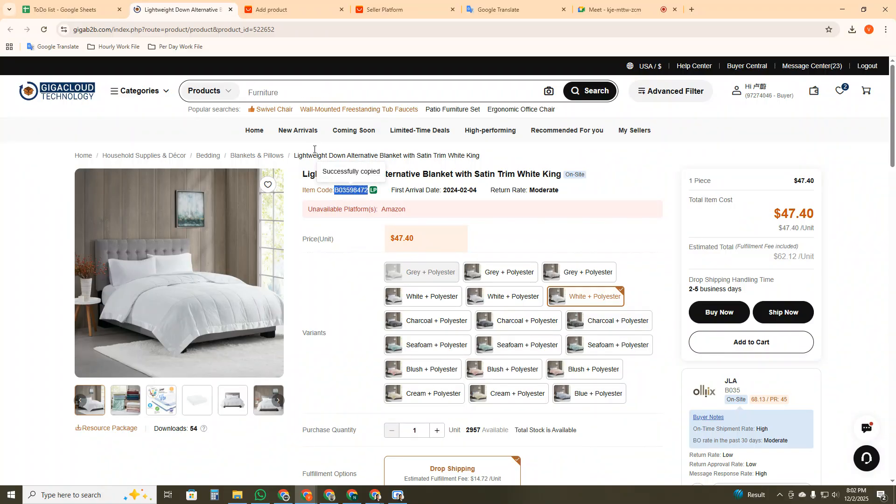
left_click(75, 10)
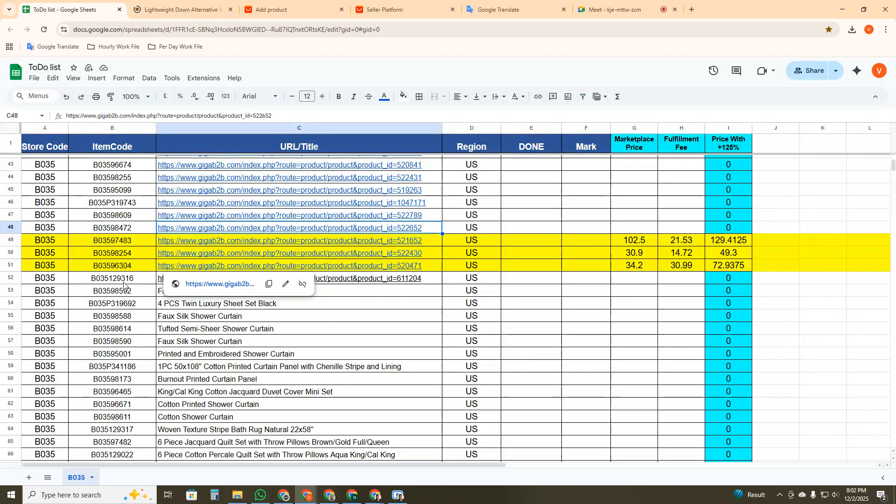
left_click(112, 230)
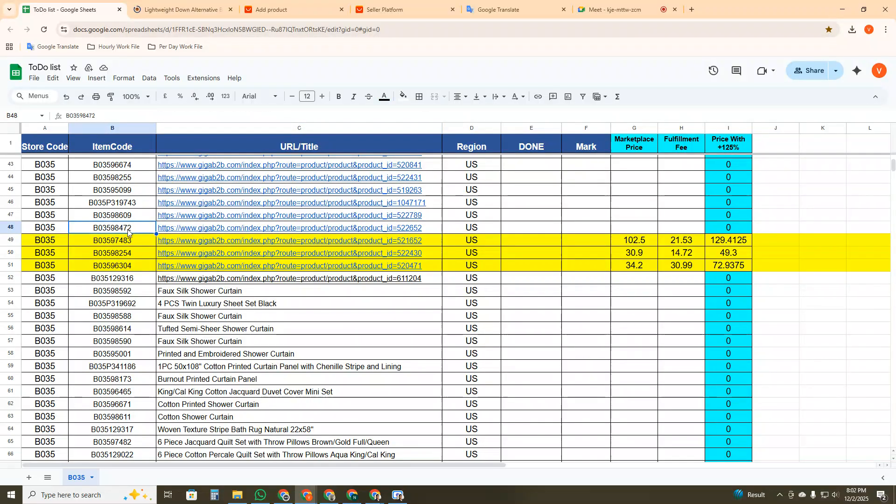
key("Right")
left_click(290, 2)
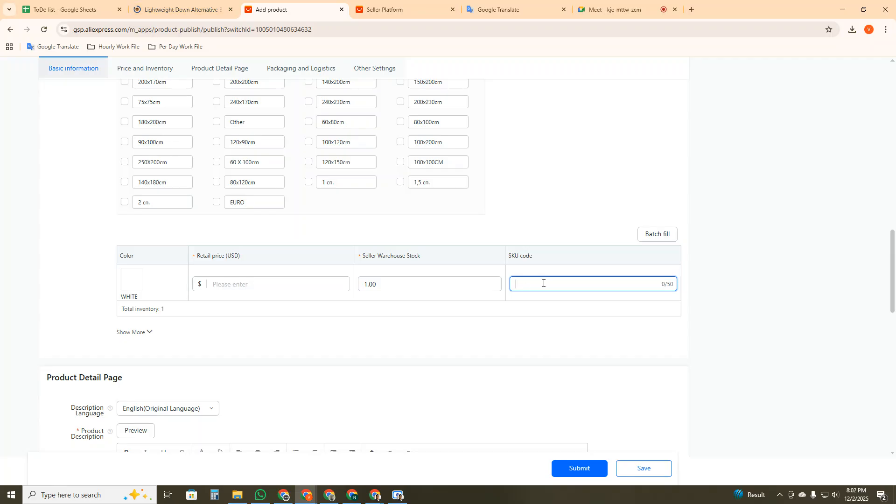
key("ctrl+v")
left_click(659, 317)
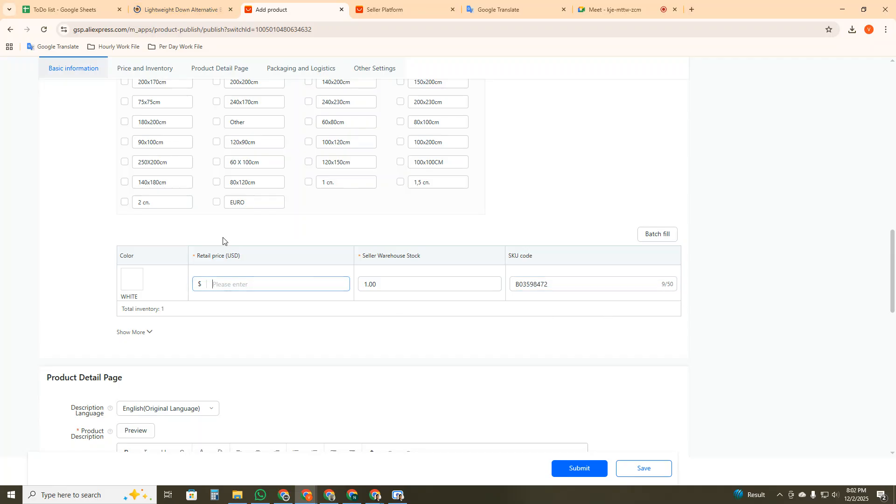
- Copy the item cost 47.40 from the GigaCloud page into Marketplace Price cell G48 of the ToDo list sheet
left_click(177, 10)
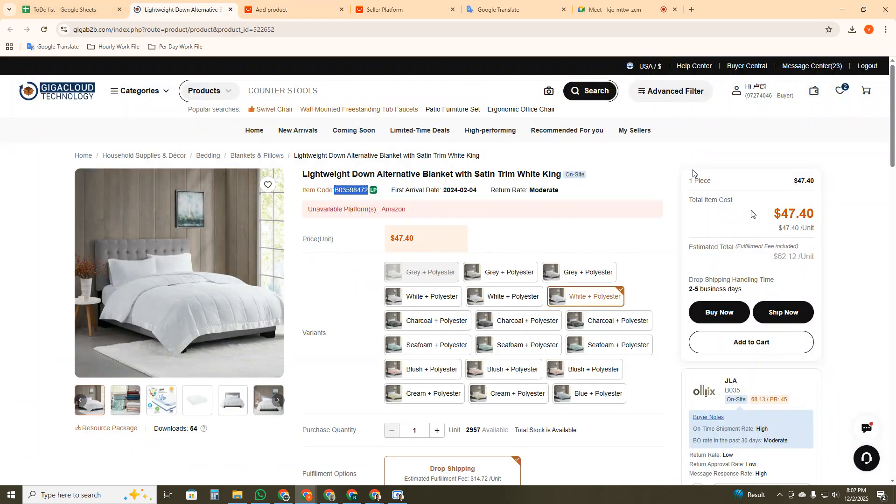
left_click(100, 7)
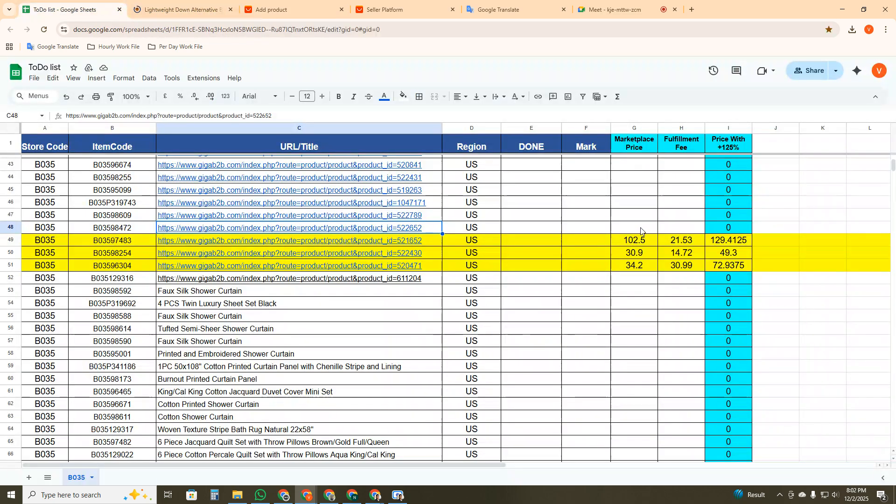
left_click_drag(641, 231, 689, 230)
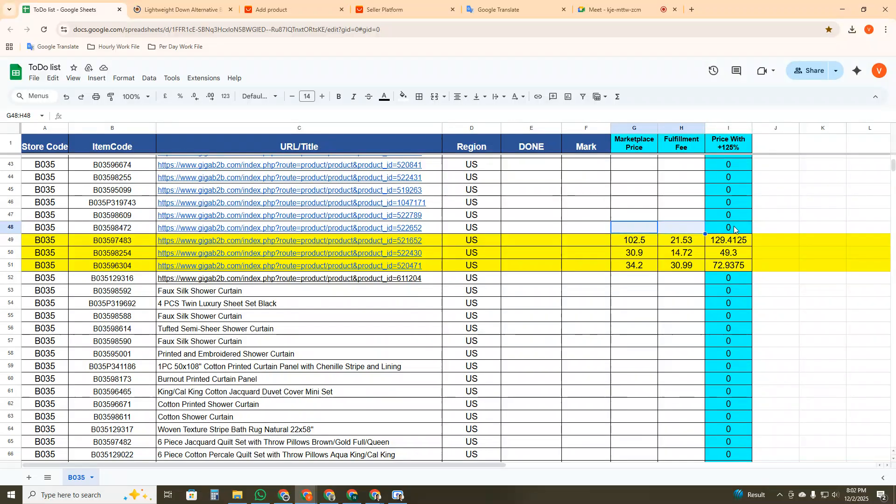
key("shift+Left")
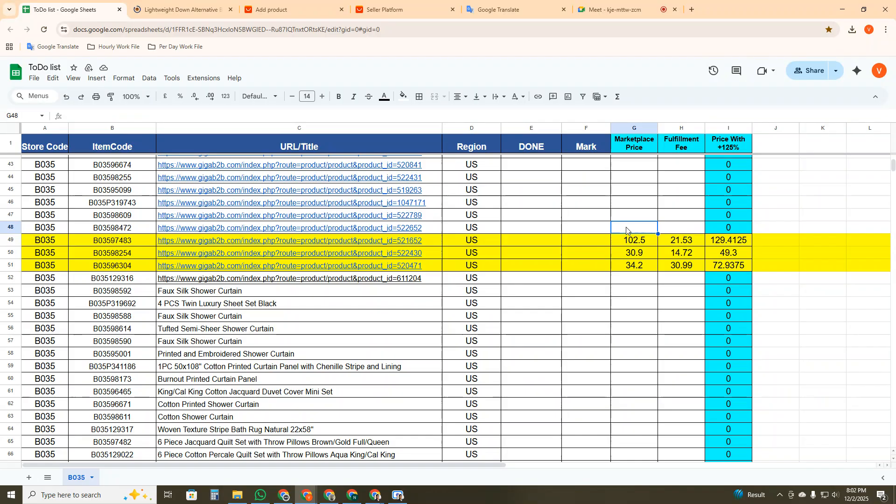
key("ctrl+Tab")
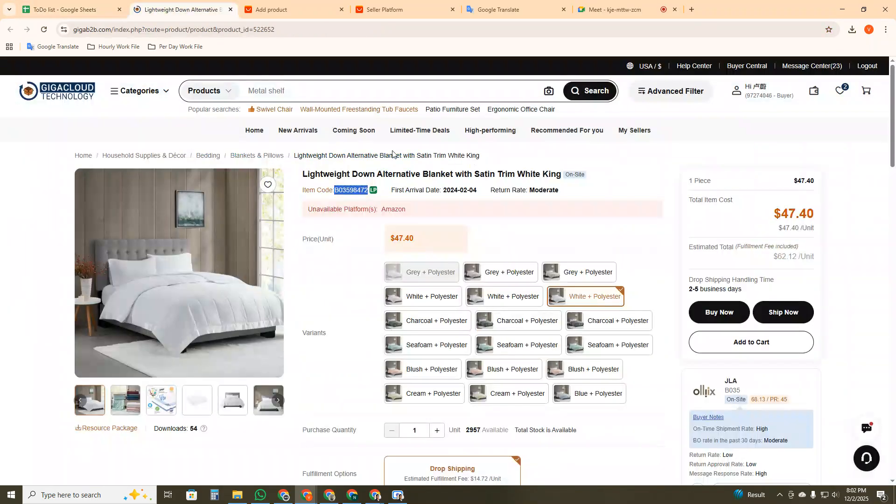
double_click(786, 215)
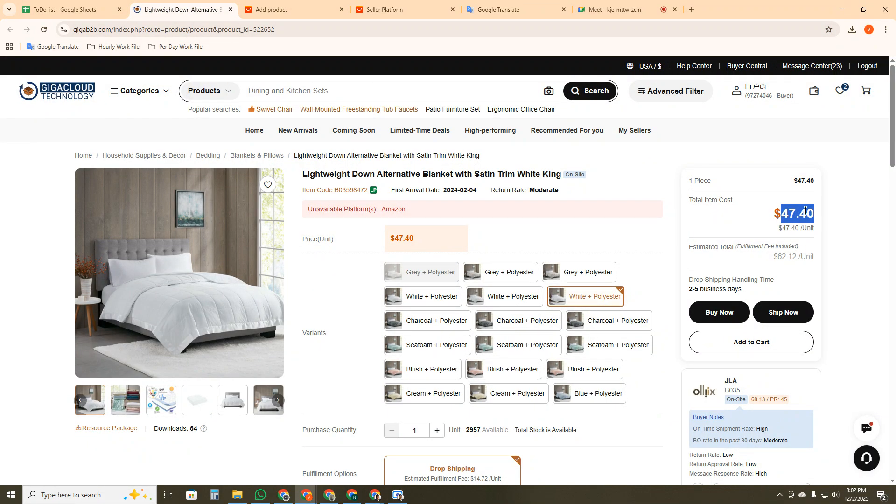
left_click(124, 4)
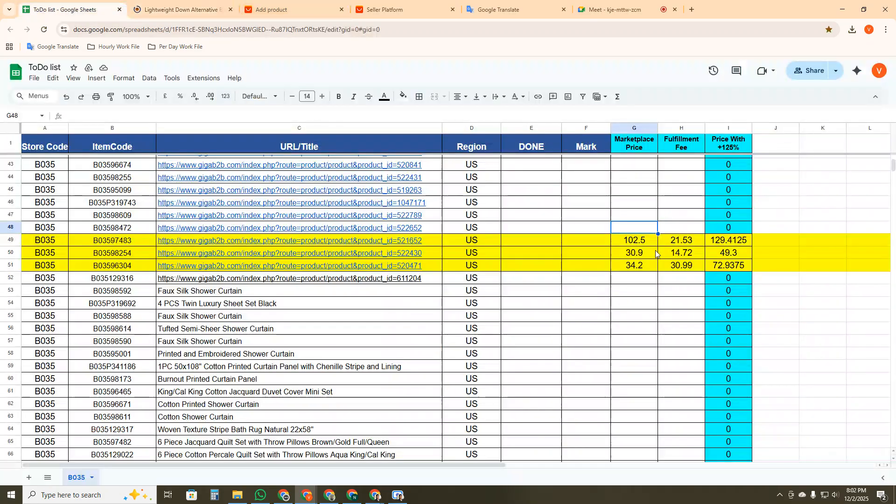
double_click(625, 228)
key("ctrl+v")
key("Return")
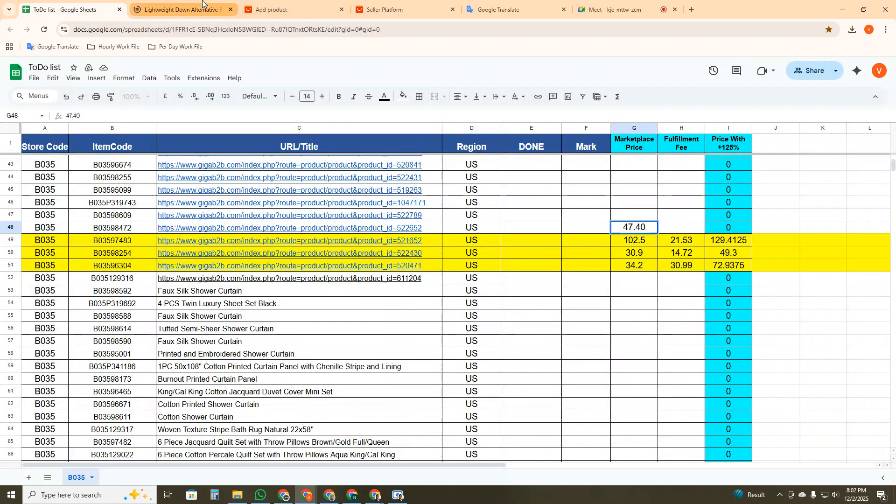
- Copy the drop shipping fulfillment fee 14.72 from the GigaCloud page into Fulfillment Fee cell H48 of the ToDo list sheet
left_click(202, 4)
scroll(348, 140, "down", 5)
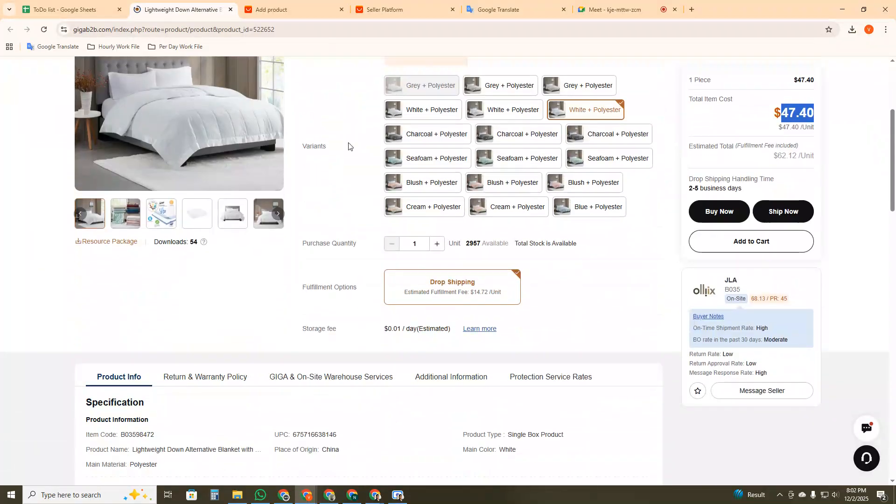
mouse_move(475, 245)
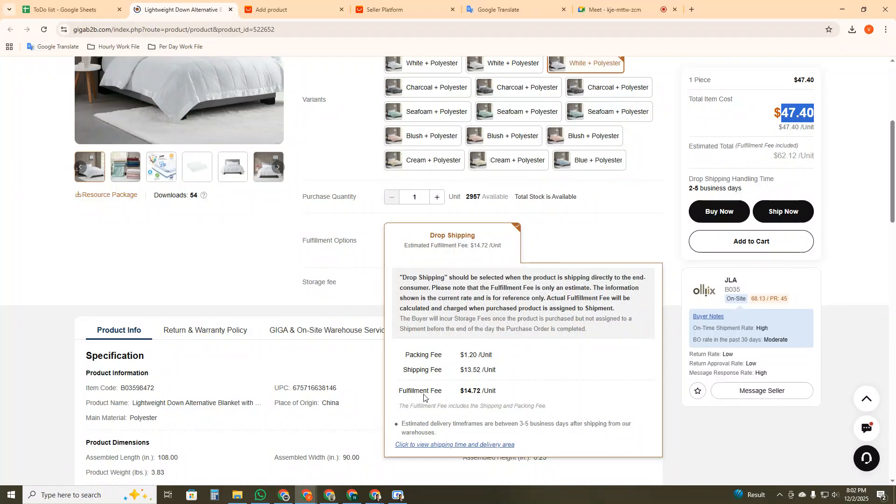
left_click(468, 393)
double_click(469, 393)
key("ctrl+c")
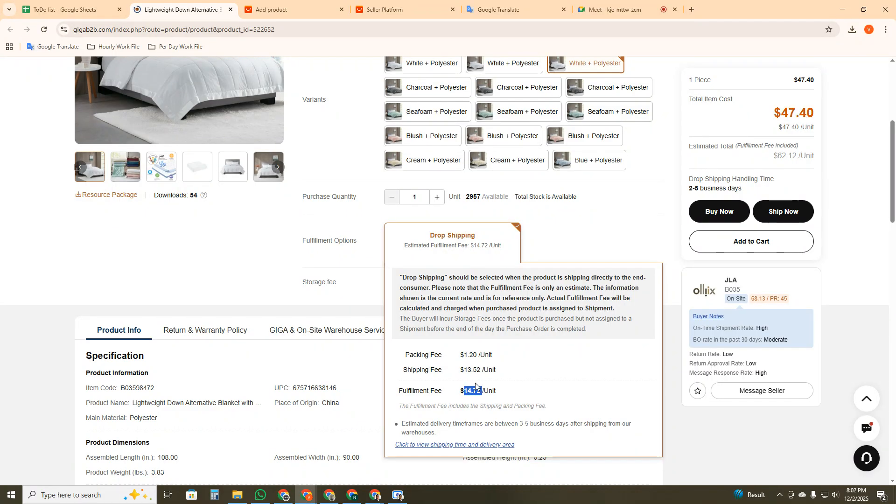
key("ctrl+Tab")
left_click(451, 287)
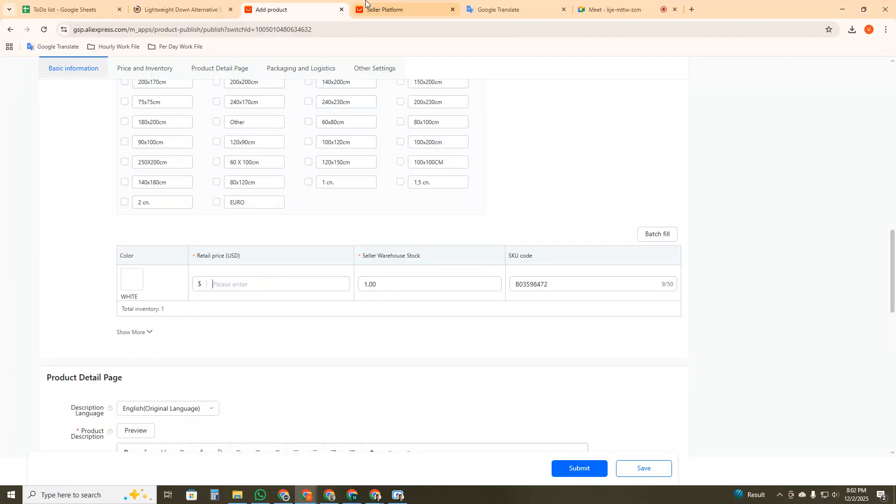
left_click(70, 10)
key("Tab")
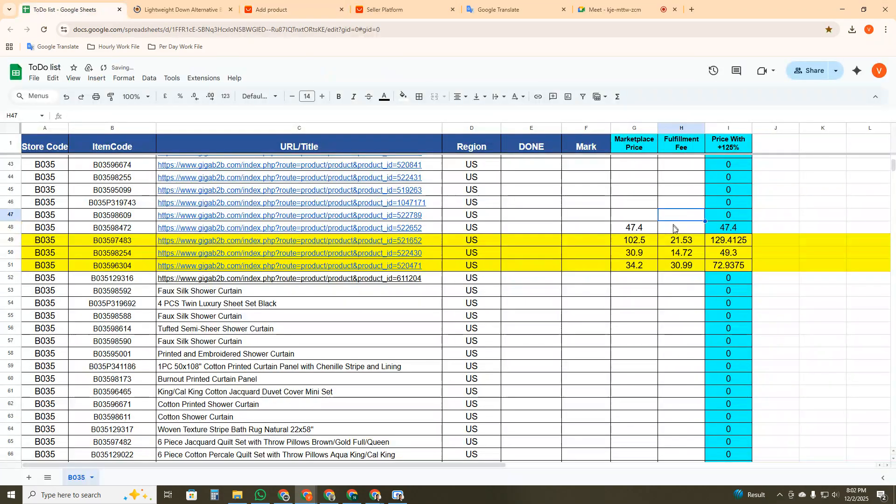
key("ctrl+v")
key("Up")
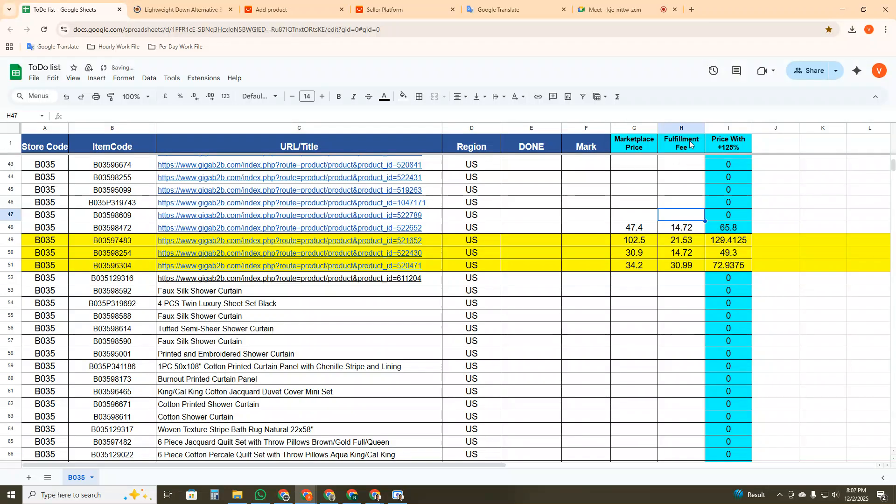
- Copy the calculated price 65.8 from cell I48 of the ToDo list sheet and enter it as the white variant's retail price on AliExpress
left_click(707, 230)
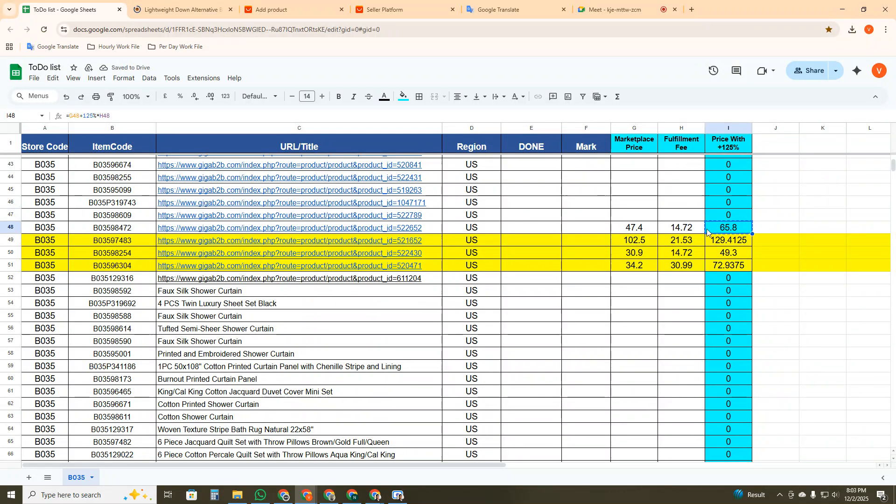
left_click(292, 9)
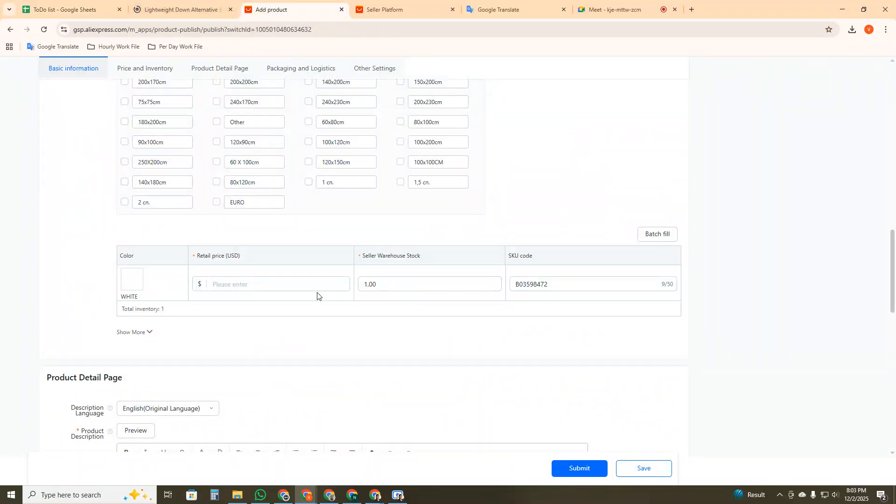
type("65.8")
- Find the empty product description in the AliExpress listing, then switch to the Specification section of the GigaCloud product page
scroll(286, 276, "down", 5)
scroll(280, 266, "down", 1)
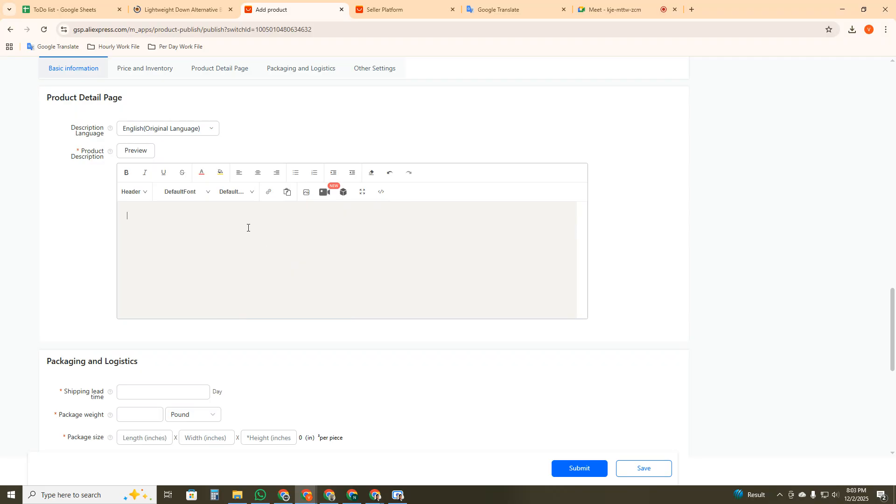
left_click(70, 10)
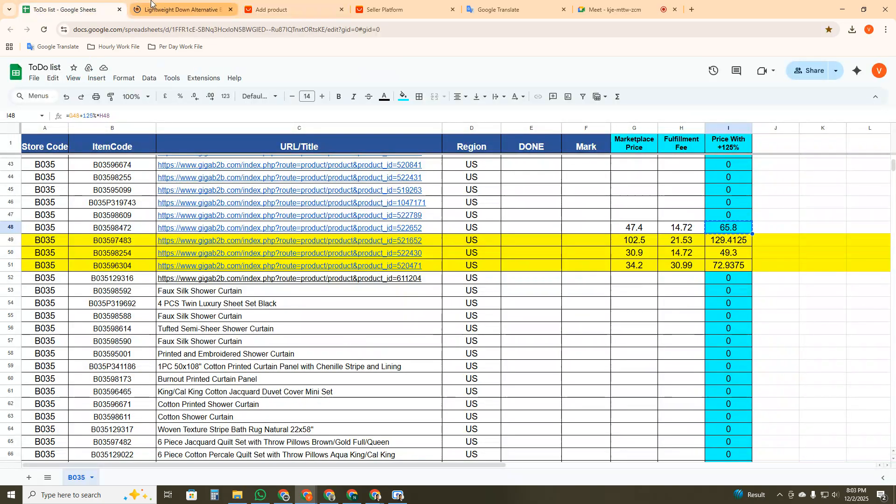
left_click(182, 10)
scroll(265, 266, "down", 5)
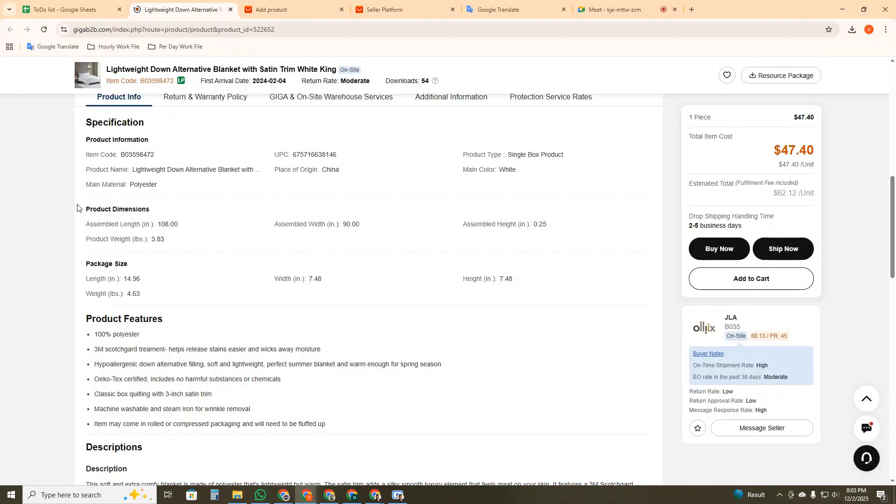
left_click_drag(84, 205, 200, 372)
scroll(185, 295, "down", 1)
scroll(186, 294, "down", 4)
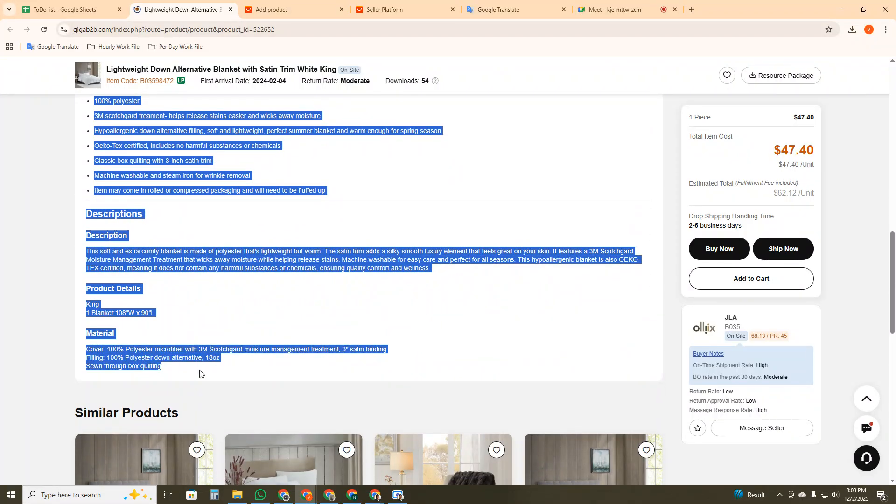
scroll(241, 292, "up", 5)
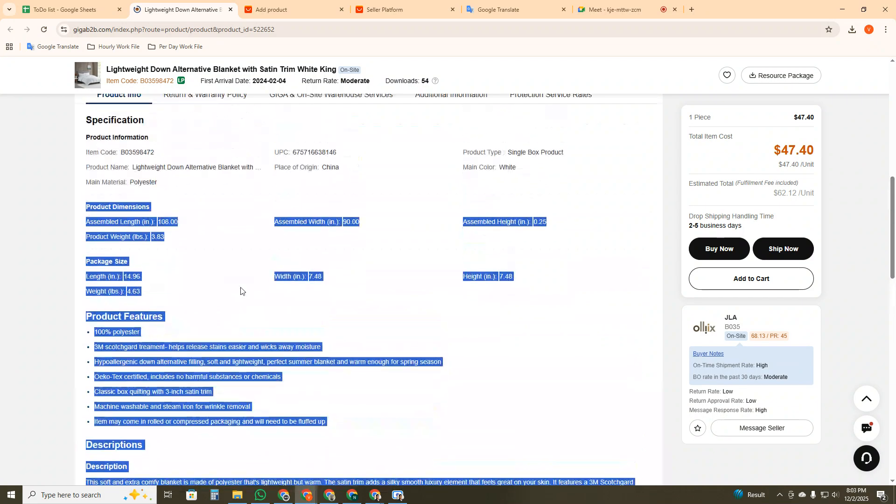
left_click_drag(85, 139, 166, 196)
scroll(167, 196, "down", 2)
left_click(125, 180)
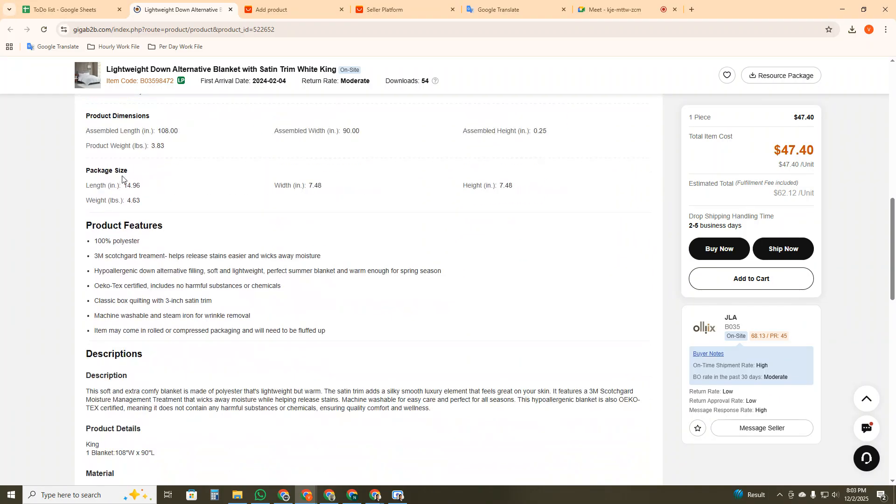
- Copy the GigaCloud text from Product Dimensions through Material and paste it into the AliExpress product description
scroll(116, 180, "up", 1)
left_click_drag(87, 160, 186, 250)
scroll(167, 259, "down", 4)
scroll(187, 250, "up", 5)
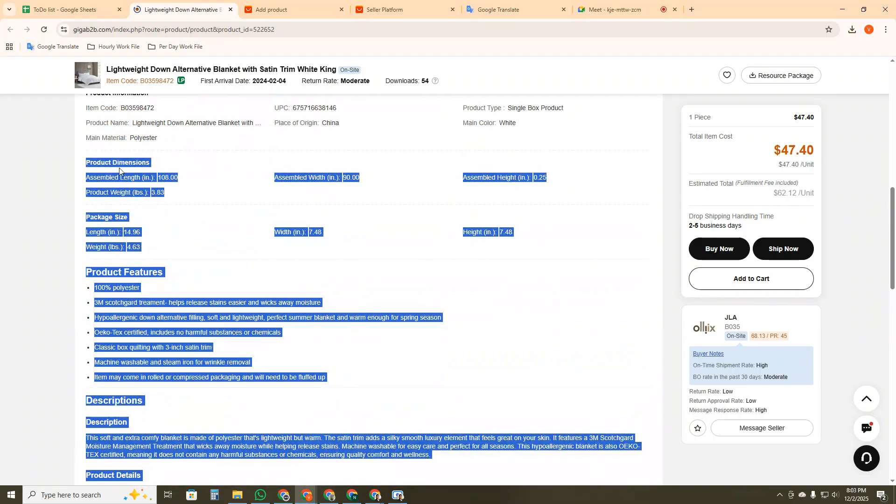
scroll(173, 328, "down", 4)
scroll(173, 328, "down", 1)
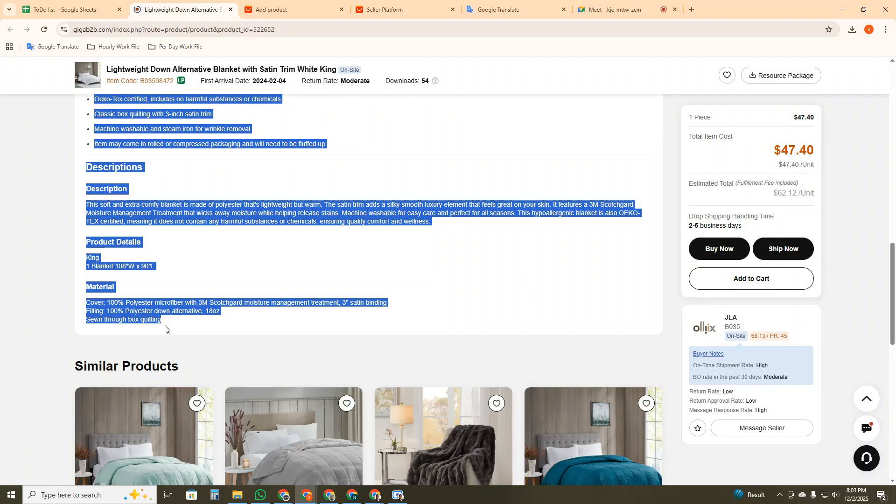
scroll(166, 326, "up", 5)
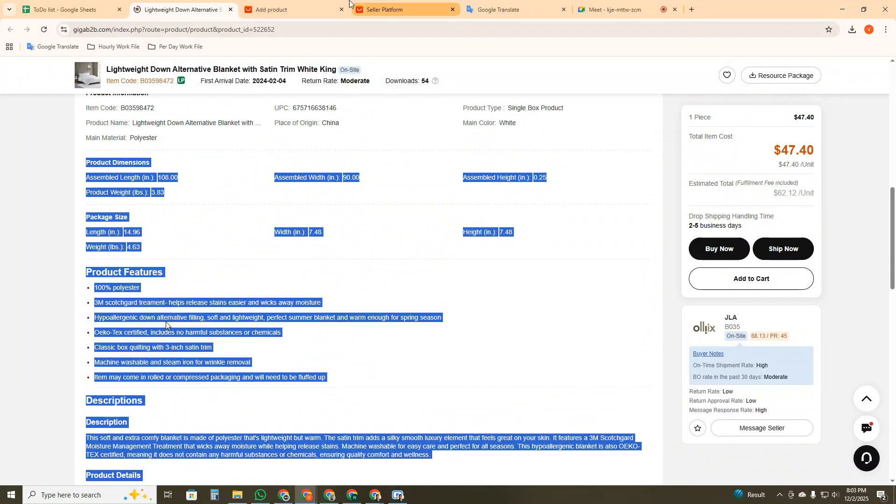
key("ctrl+Tab")
key("ctrl+v")
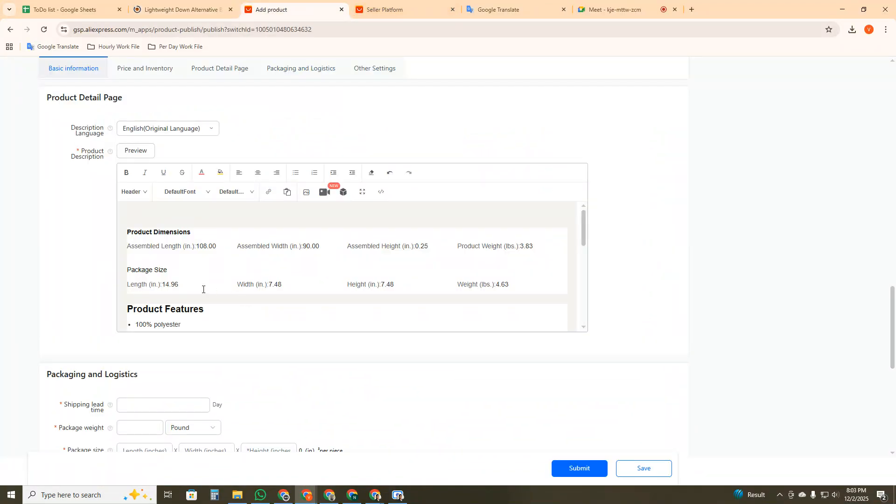
- Delete the duplicate Description subheading in the product description and change the Descriptions heading above it to Description
scroll(135, 238, "down", 8)
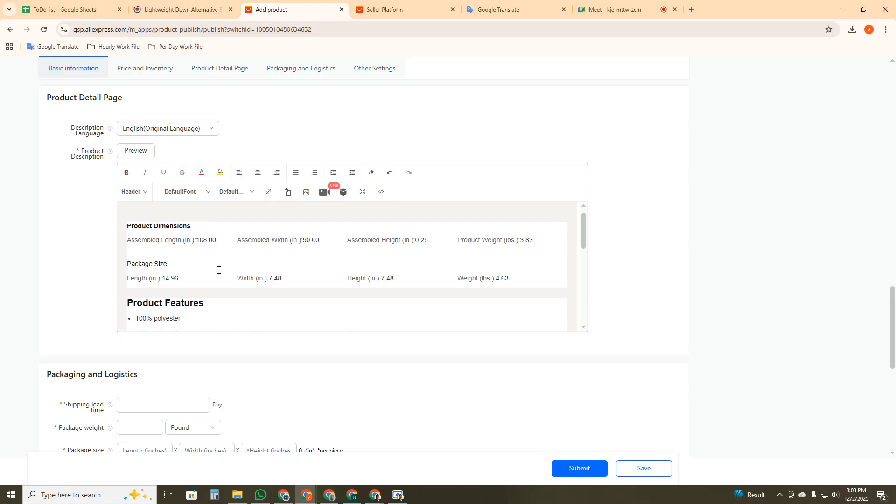
scroll(149, 261, "up", 1)
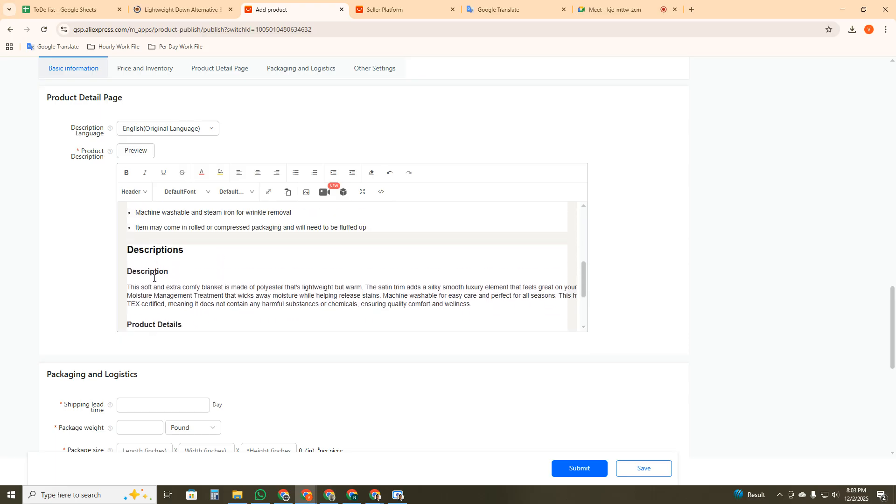
double_click(154, 274)
key("BackSpace")
key("BackSpace")
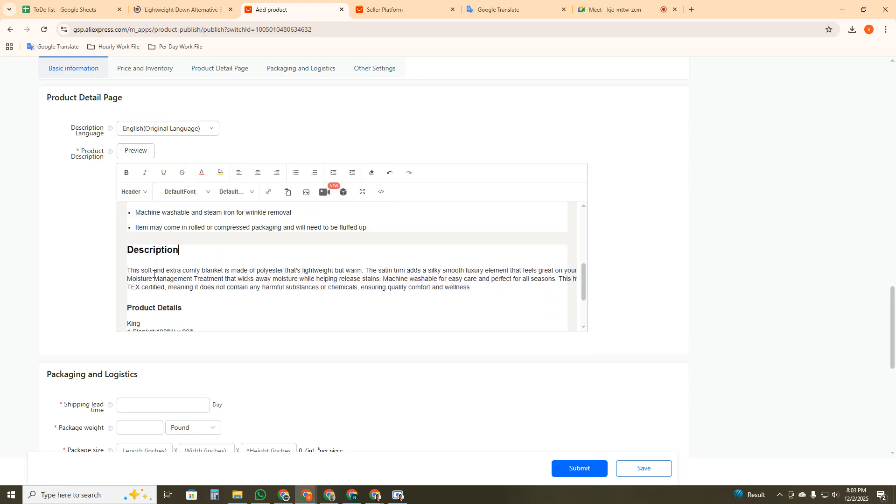
- Insert blank space above the Product Dimensions heading at the start of the product description
scroll(173, 272, "up", 5)
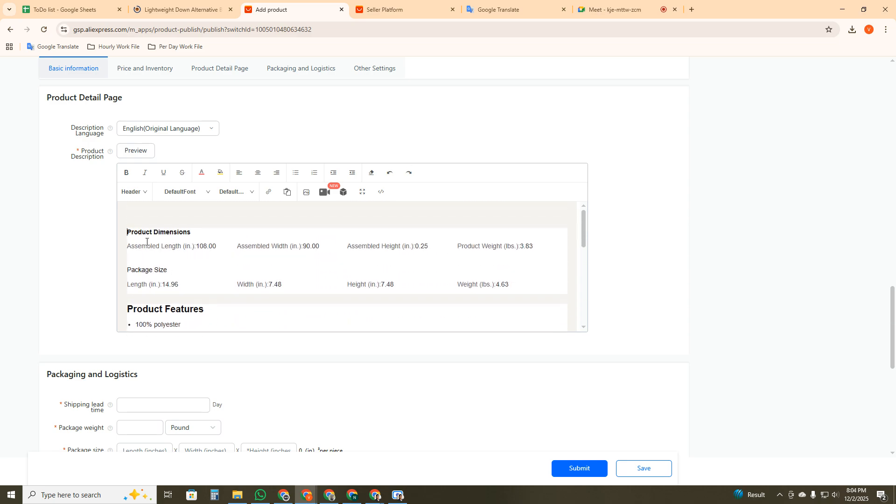
key("Return")
key("Return")
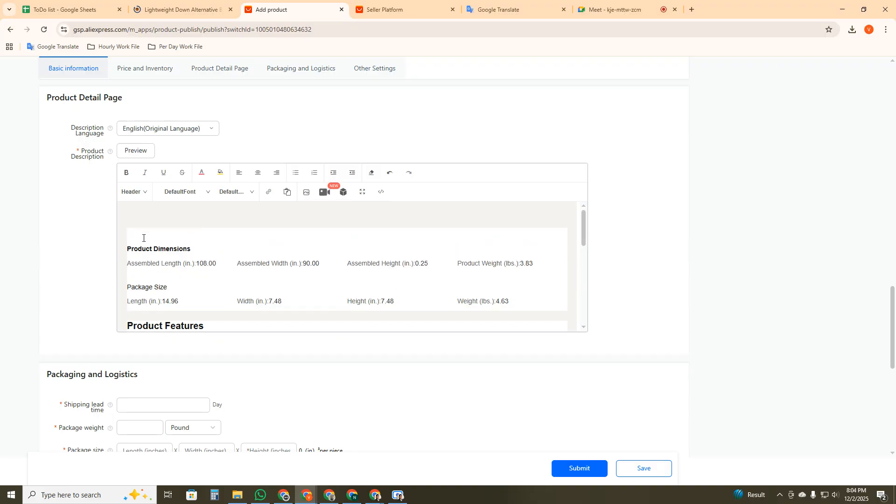
- Copy the Product Information block from the GigaCloud page and replace the old source text in Google Translate with it
key("ctrl+shift+Tab")
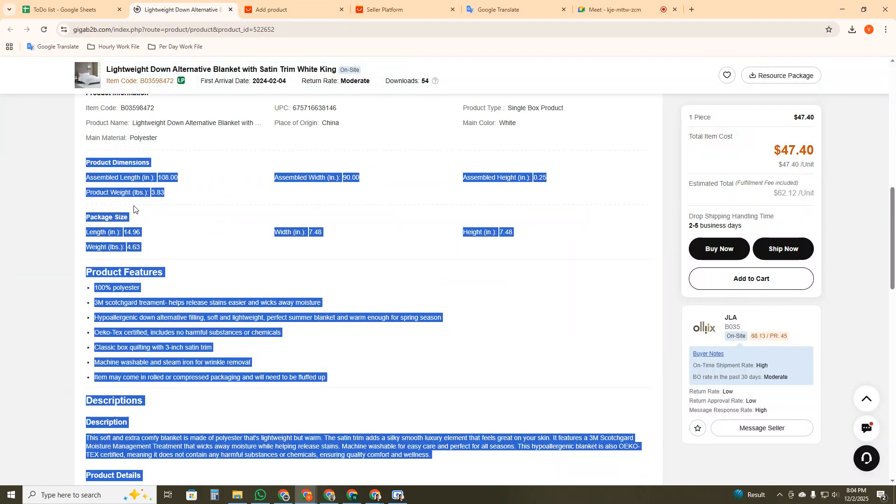
scroll(133, 209, "up", 3)
left_click_drag(85, 233, 161, 279)
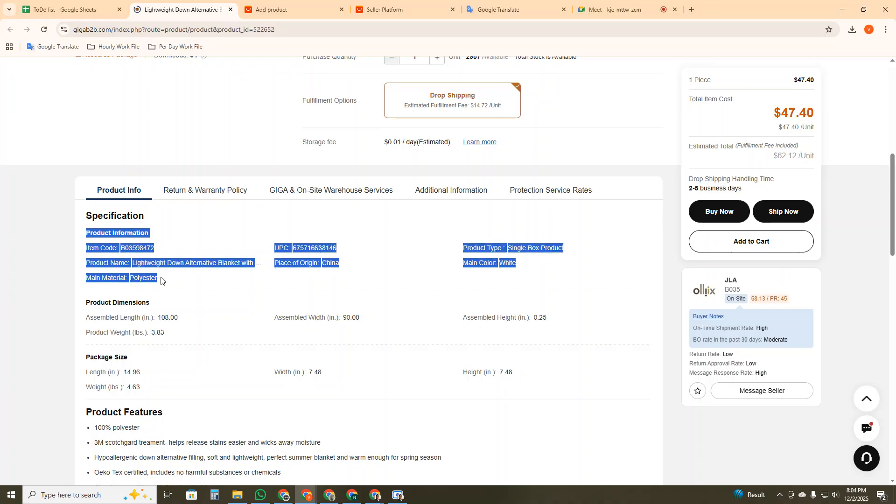
key("ctrl+Tab")
key("ctrl+Tab")
key("ctrl+Tab")
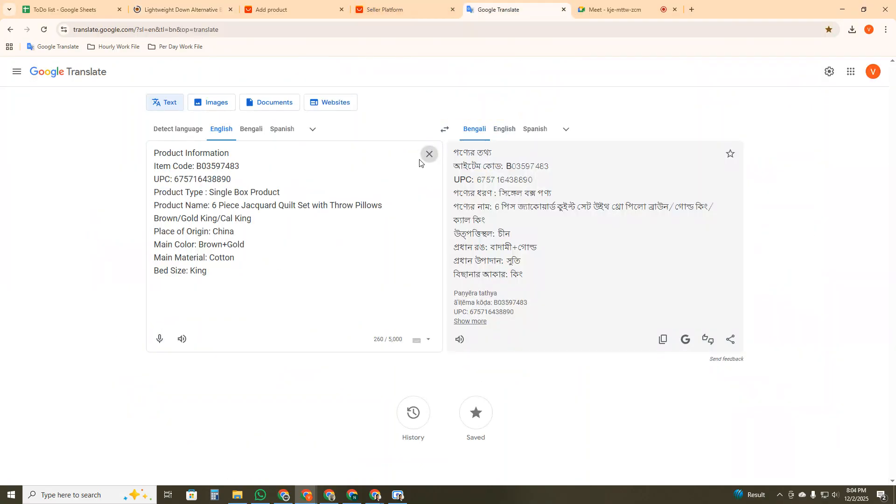
left_click(427, 155)
key("ctrl+v")
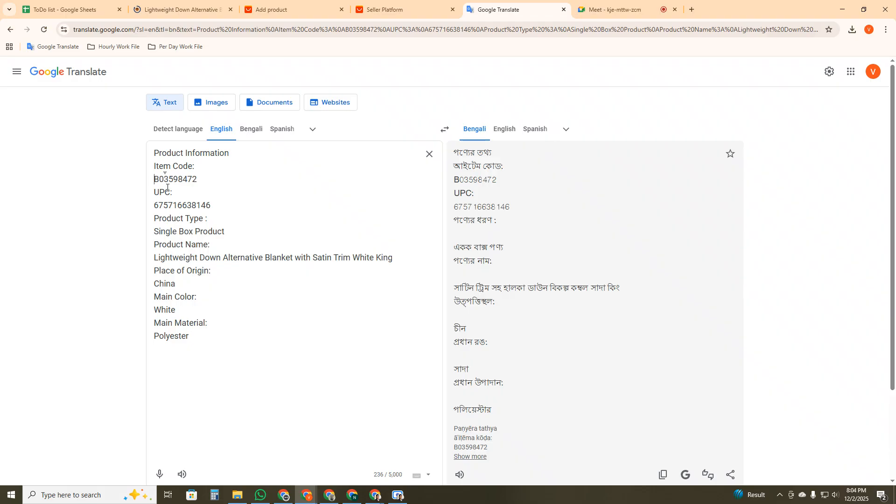
- Join each Product Information value onto its label's line, from Item Code to Main Material, and add a blank line below the heading
key("BackSpace")
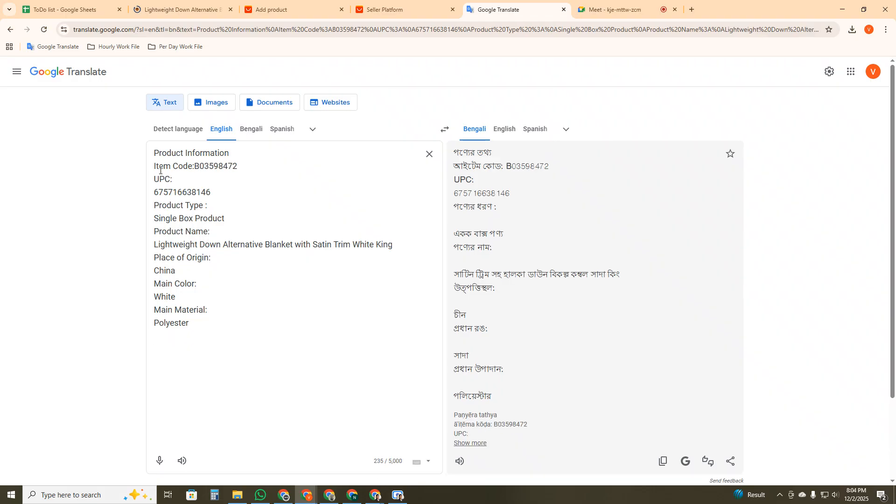
left_click(155, 193)
key("BackSpace")
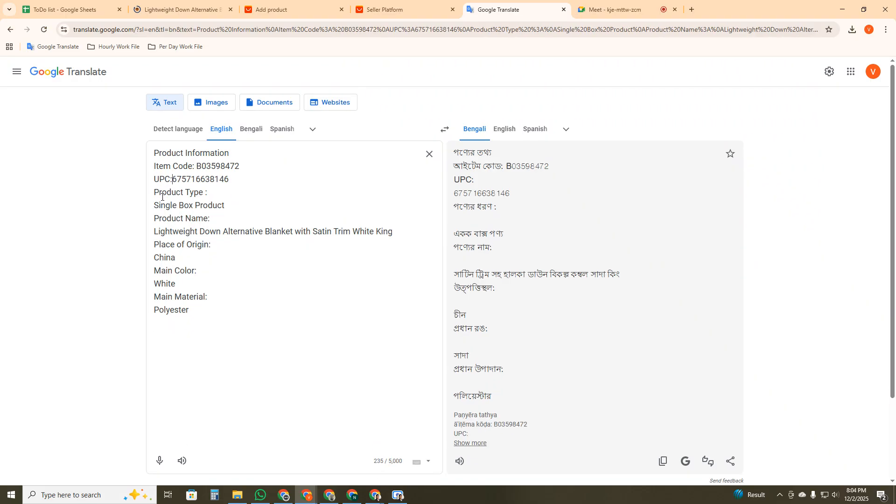
left_click(155, 206)
key("BackSpace")
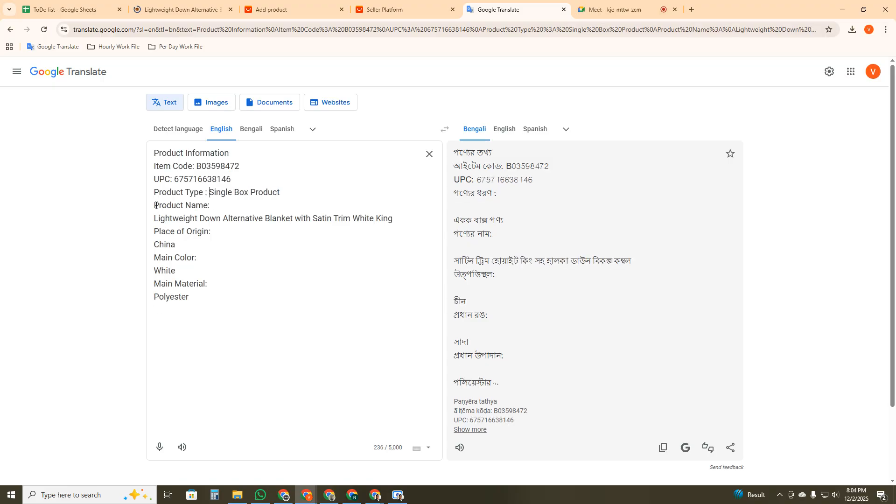
left_click(155, 218)
key("BackSpace")
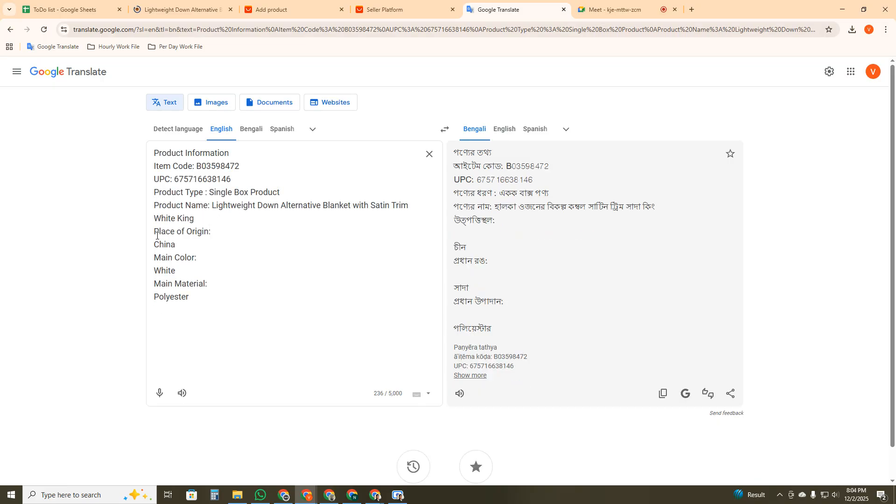
left_click(155, 245)
key("BackSpace")
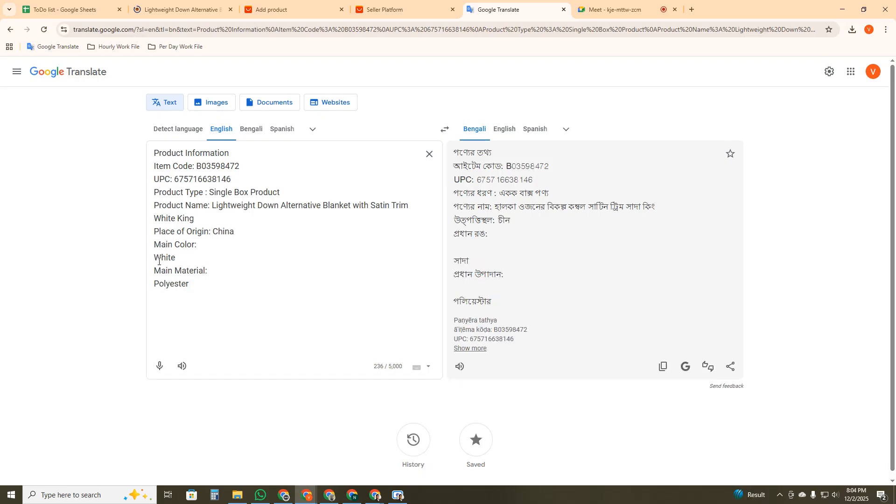
left_click(155, 258)
key("BackSpace")
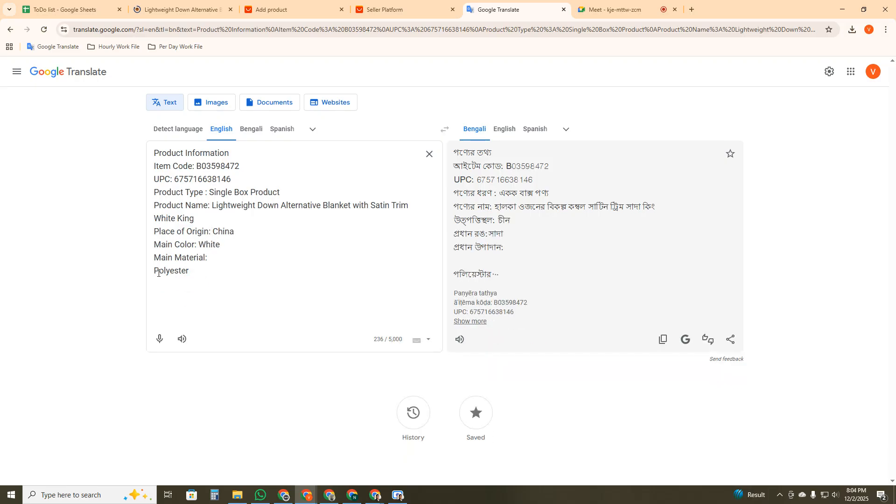
left_click(156, 271)
key("BackSpace")
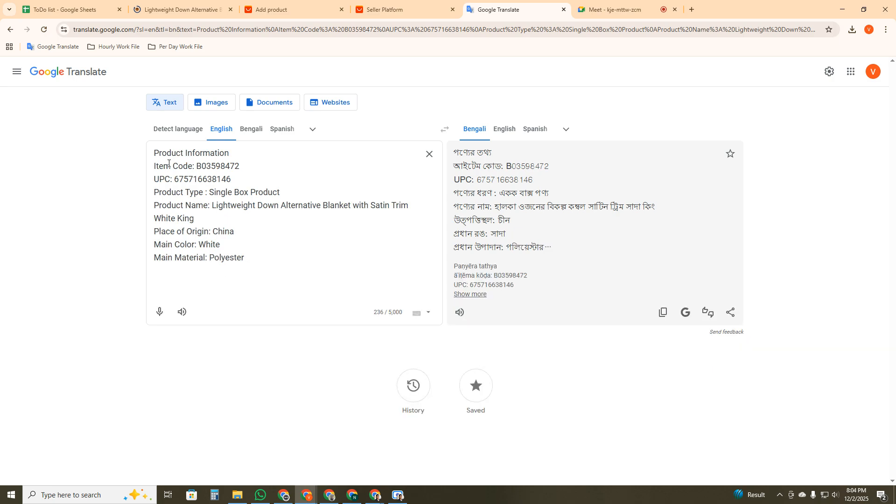
key("Return")
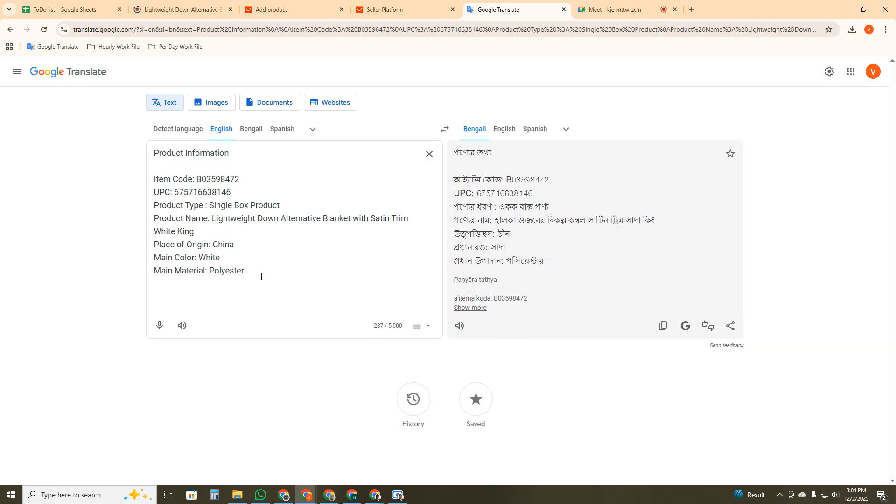
left_click_drag(260, 276, 156, 156)
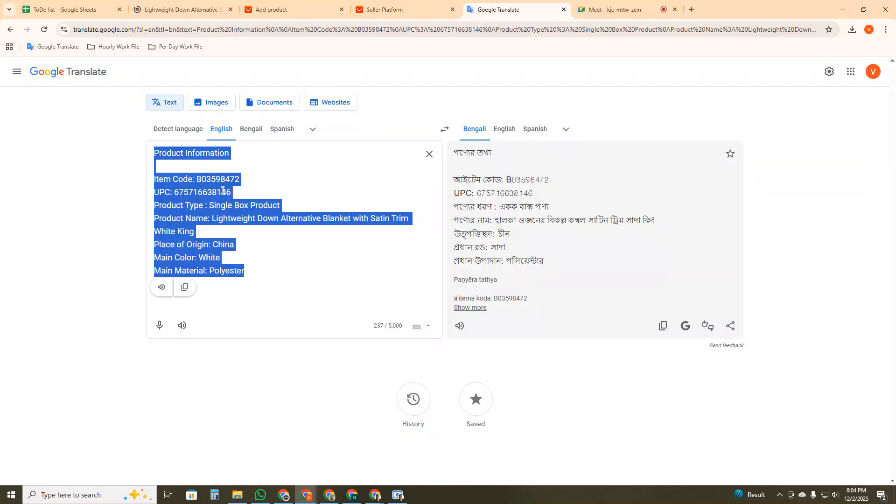
left_click(595, 7)
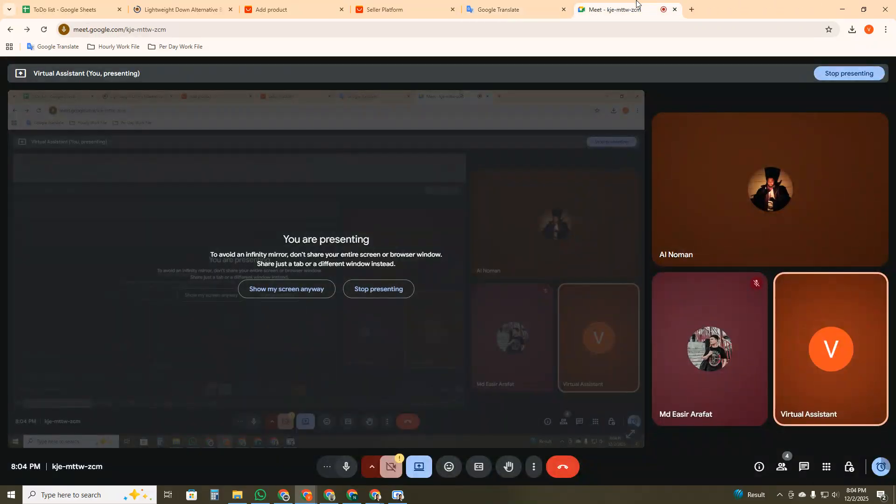
left_click(420, 5)
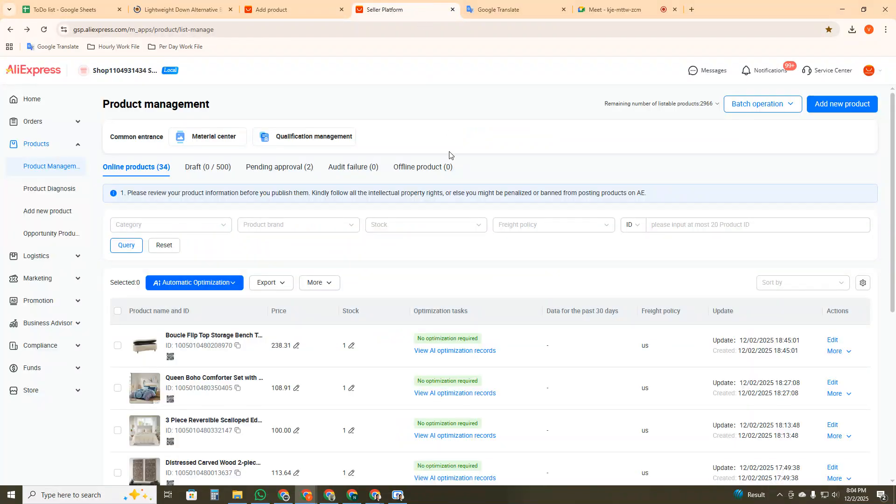
left_click(506, 11)
left_click(629, 6)
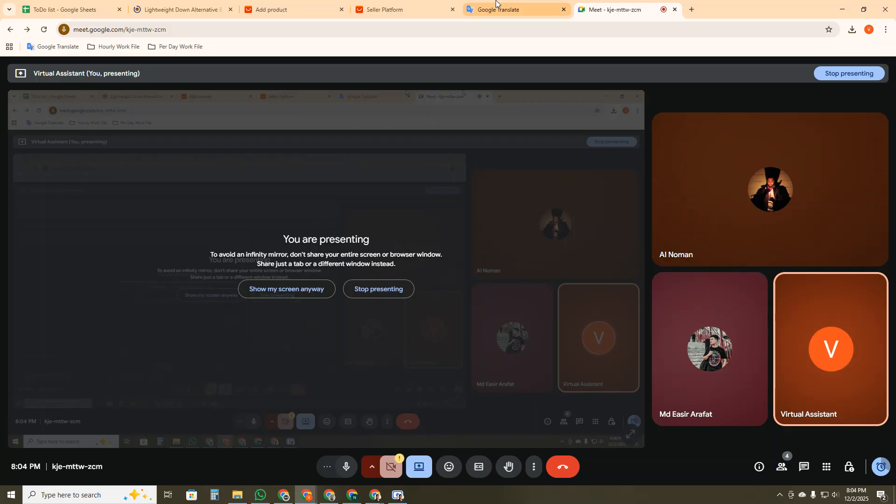
left_click(414, 4)
left_click(290, 8)
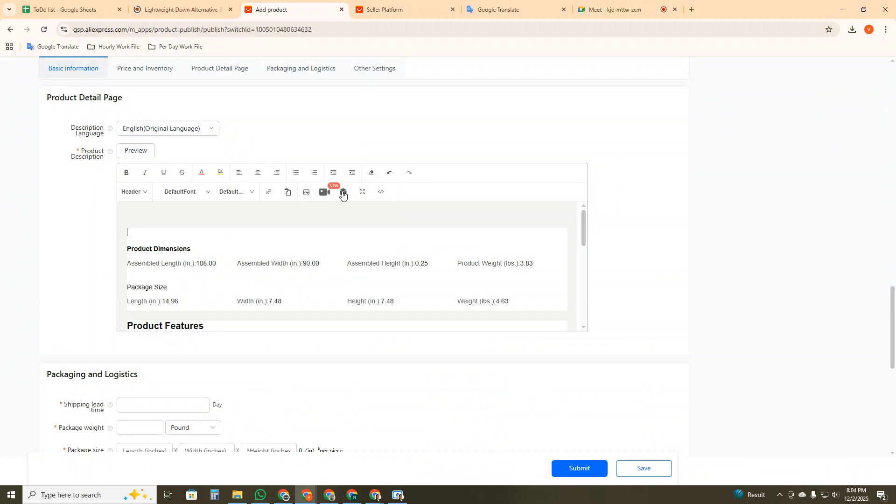
- Copy the cleaned-up Product Information text from Google Translate into the AliExpress product description, above the Product Dimensions heading
left_click(487, 2)
left_click_drag(250, 289, 155, 151)
key("ctrl+c")
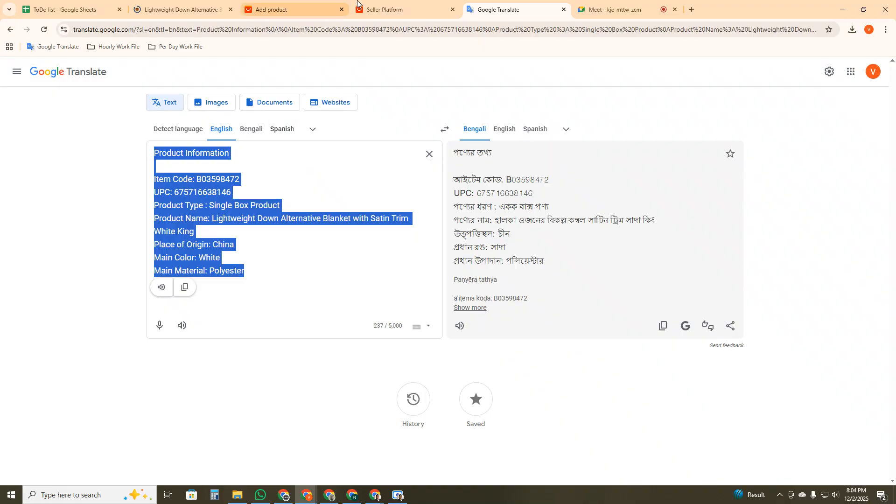
key("ctrl+shift+Tab")
key("ctrl+shift+Tab")
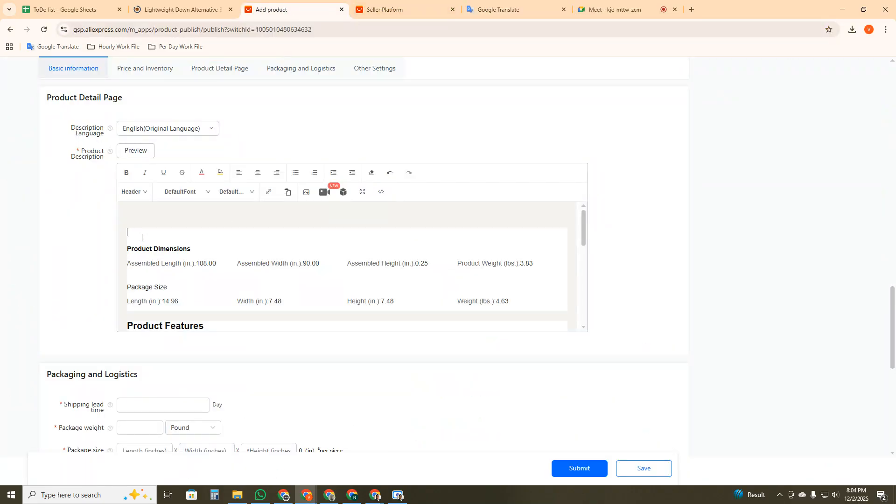
key("ctrl+v")
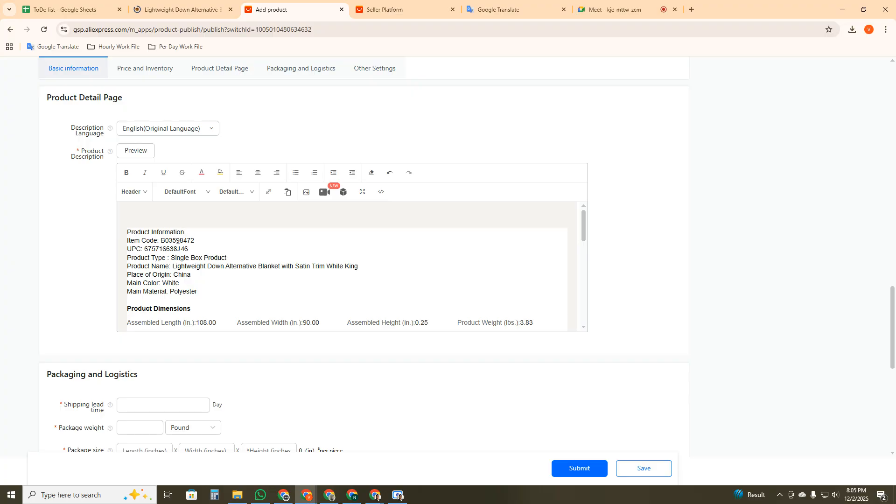
- Add a blank line below the Product Information heading and format that heading as bold Title 5
key("Return")
triple_click(161, 232)
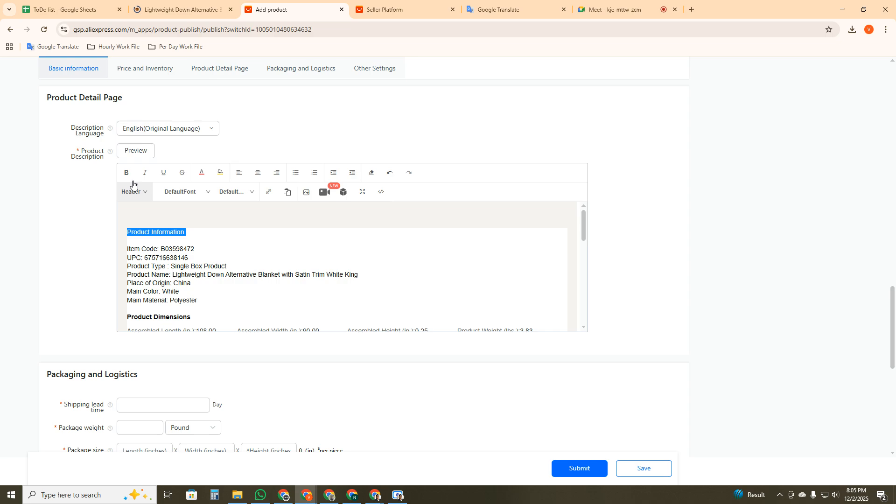
left_click(128, 176)
left_click(137, 192)
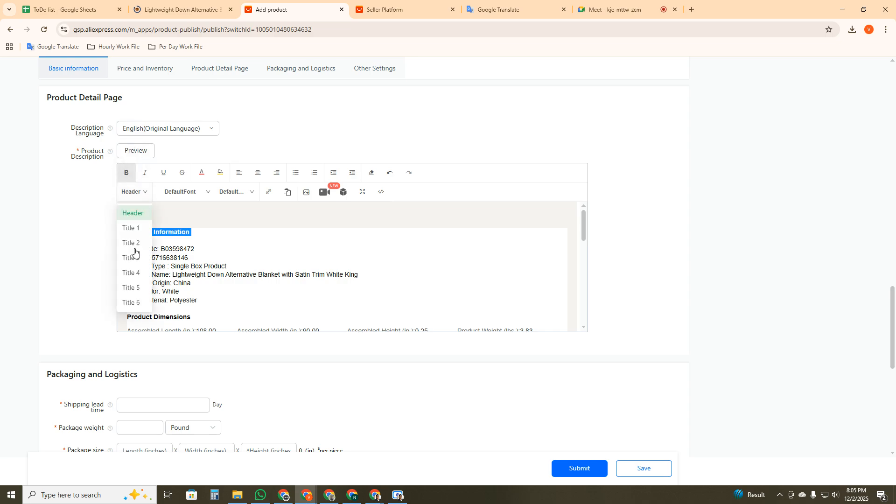
left_click(134, 288)
left_click(173, 233)
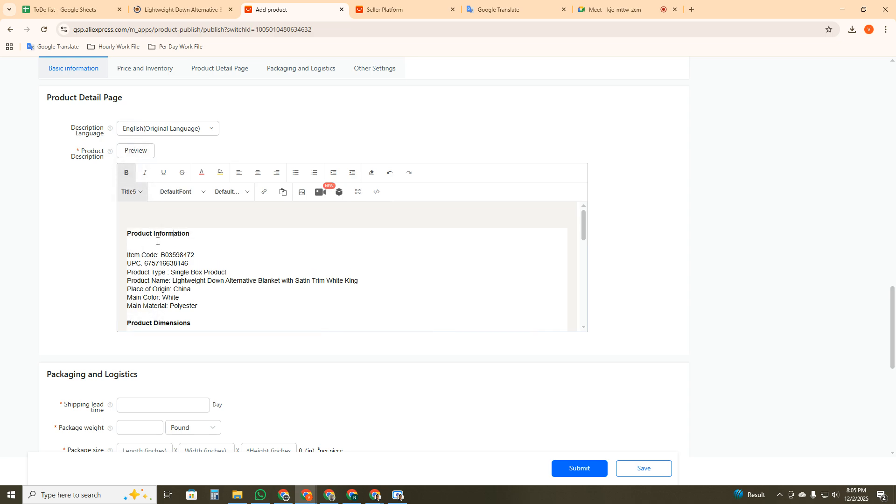
left_click(158, 246)
- Add blank lines below the Material section at the end of the product description to make room for images
scroll(184, 269, "down", 1)
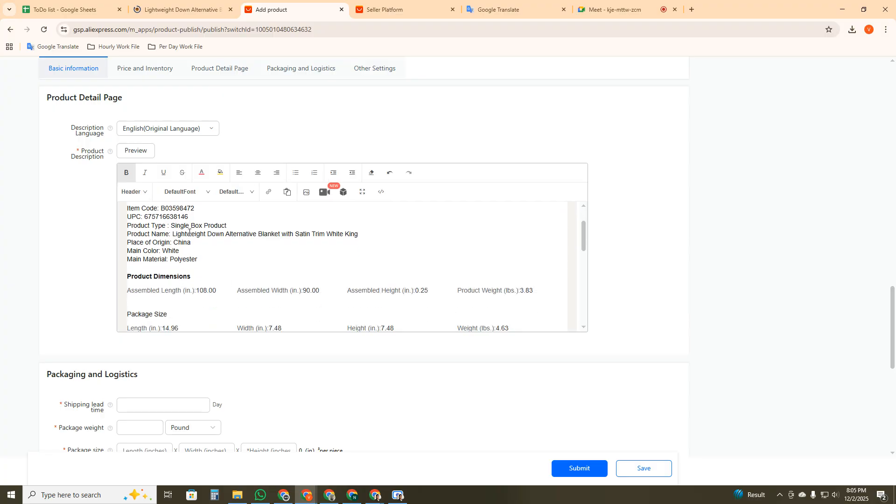
left_click_drag(192, 290, 376, 288)
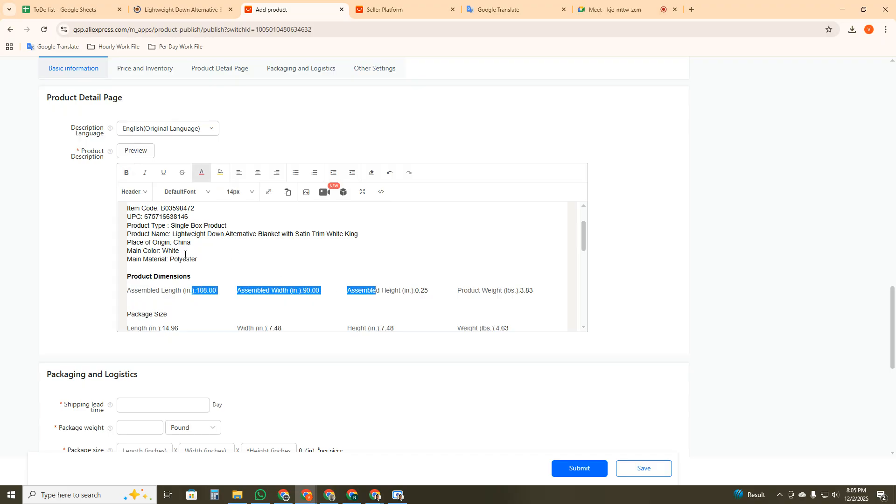
scroll(184, 254, "down", 10)
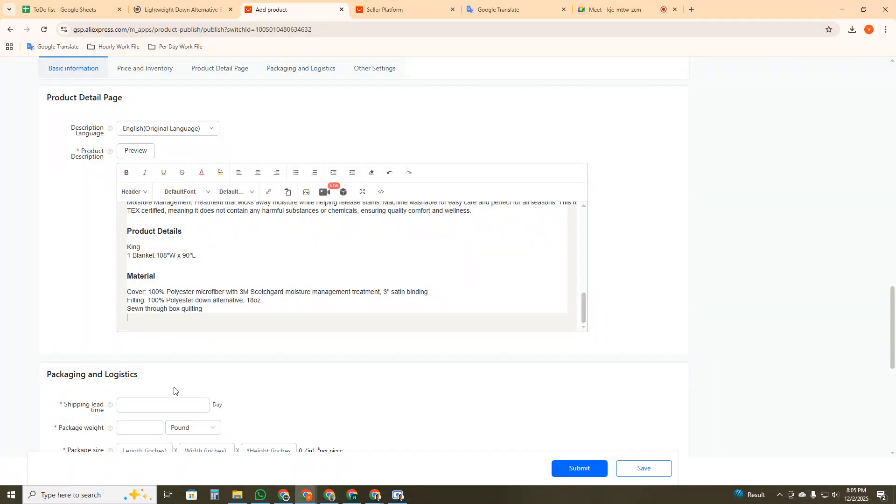
left_click(237, 495)
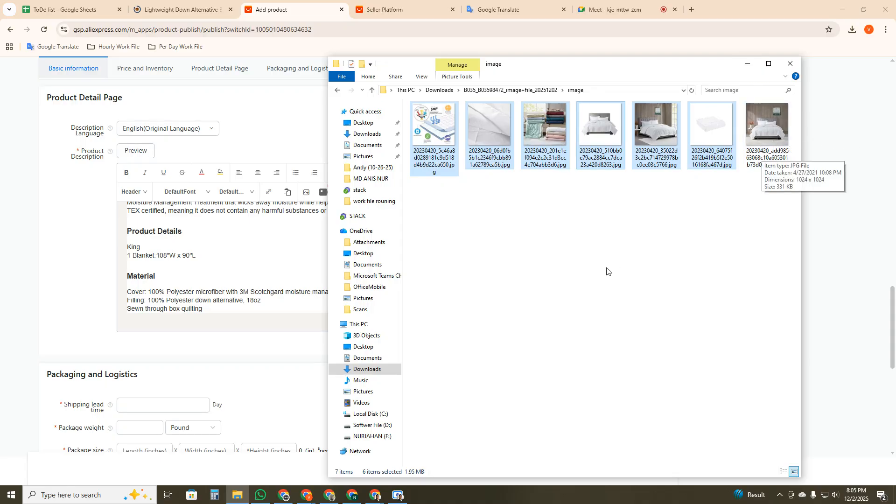
left_click(748, 64)
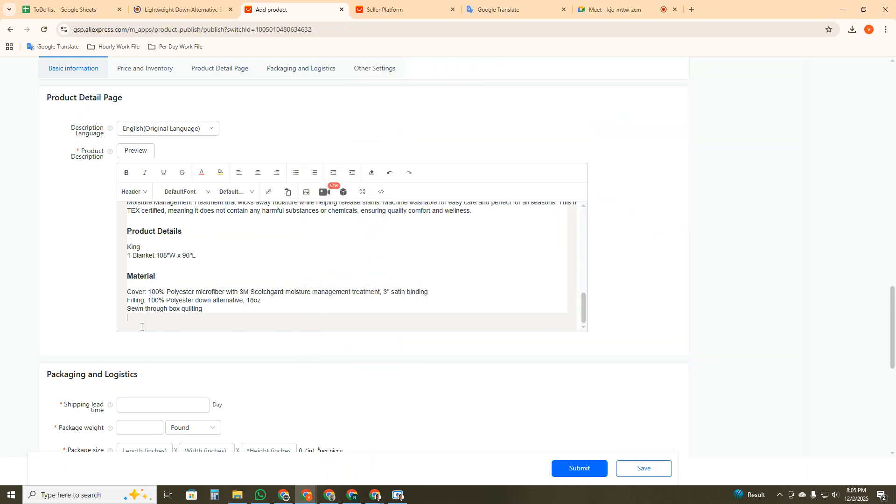
left_click(159, 315)
key("Return")
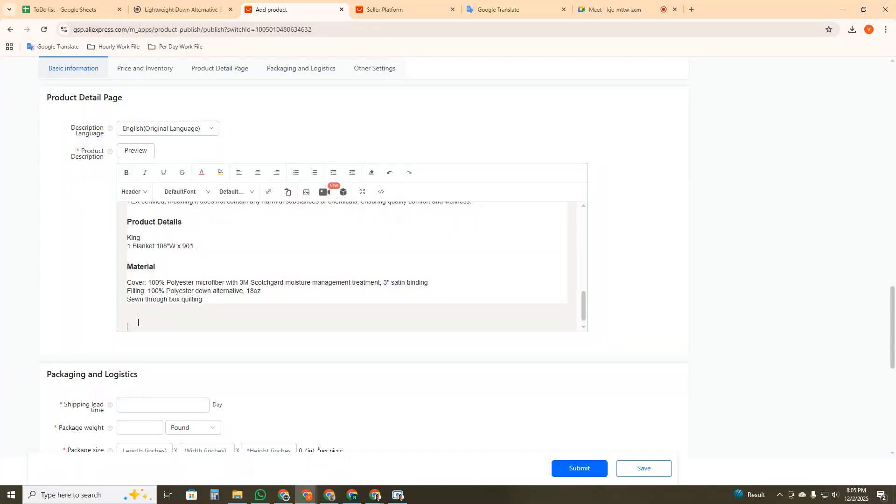
key("Return")
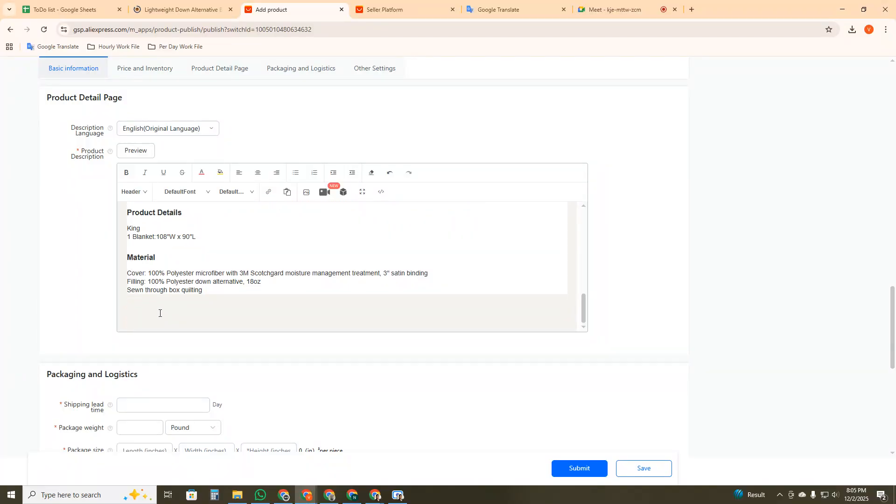
- Upload the bedroom image 20230420_add98563068c10a605301b73d01.jpg from the product's image folder and insert it at the end of the description
left_click(310, 192)
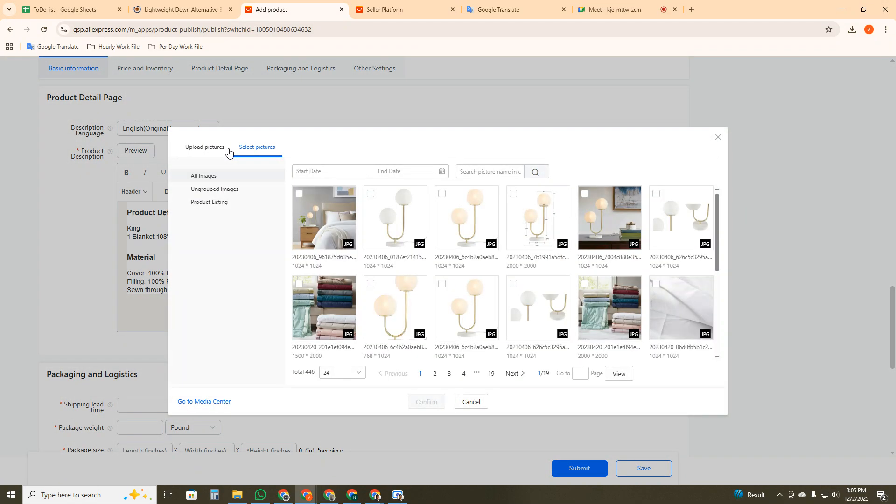
left_click(209, 147)
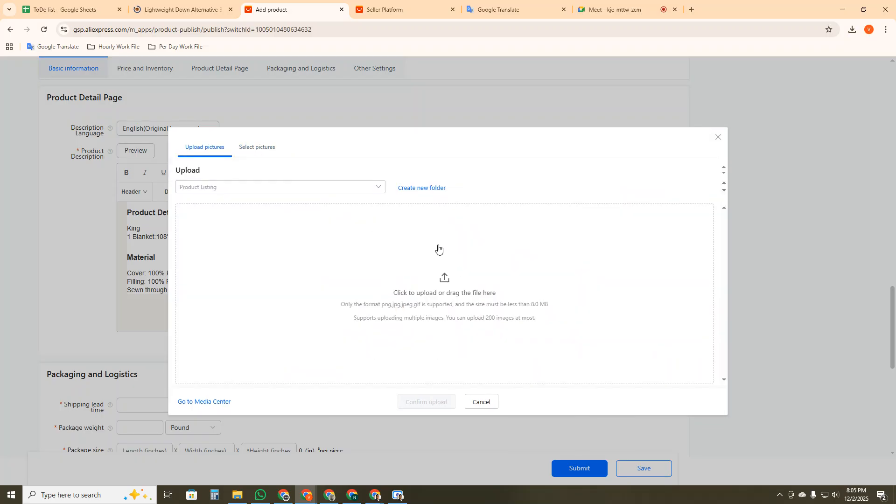
left_click(449, 273)
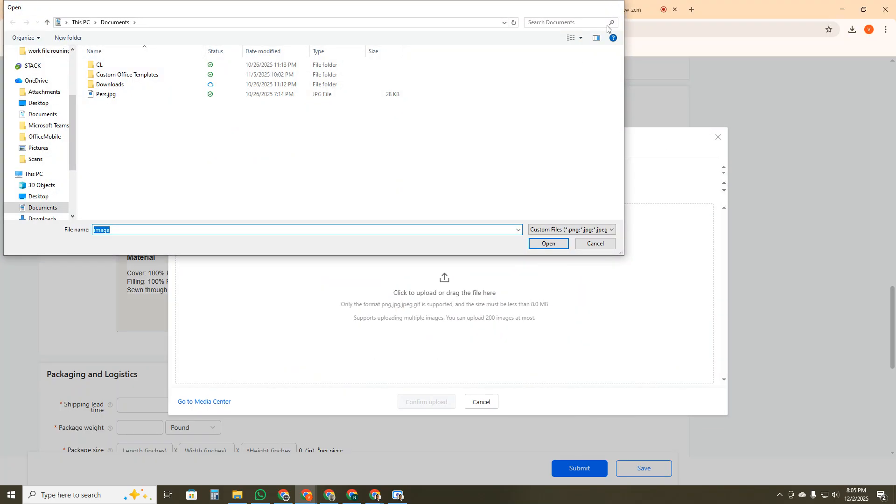
key("Escape")
key("alt+Tab")
left_click_drag(771, 161, 278, 249)
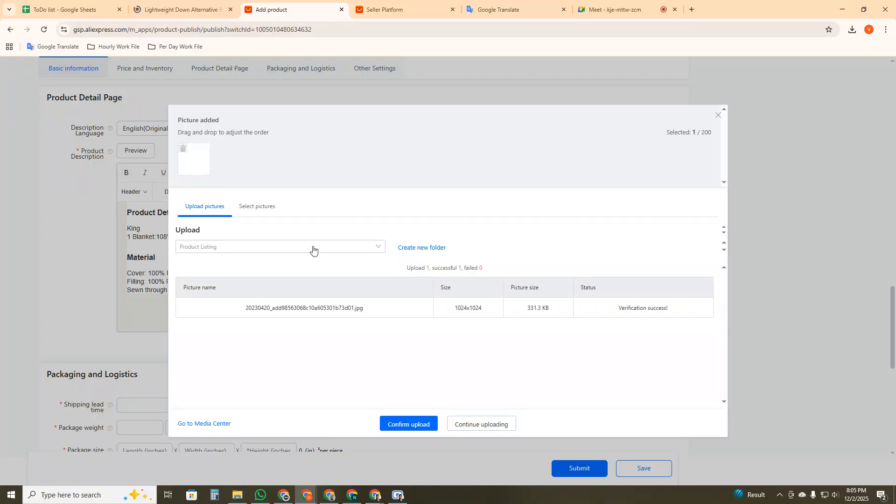
left_click(413, 425)
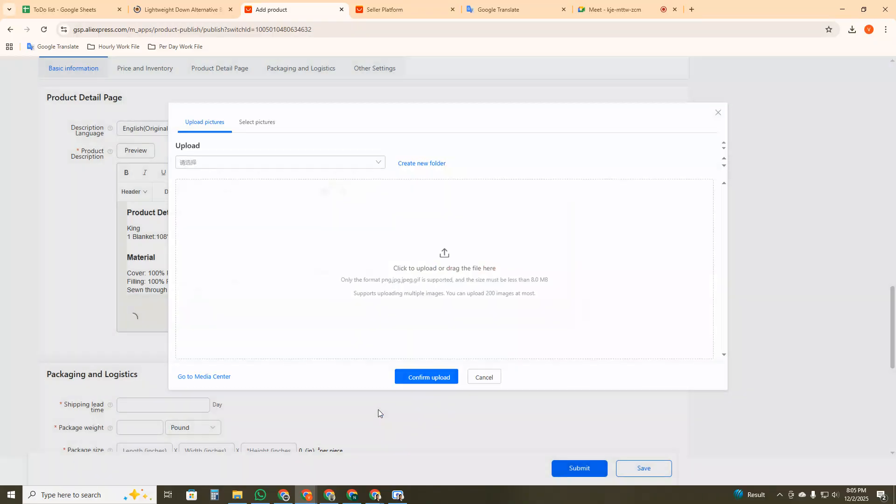
scroll(268, 285, "down", 15)
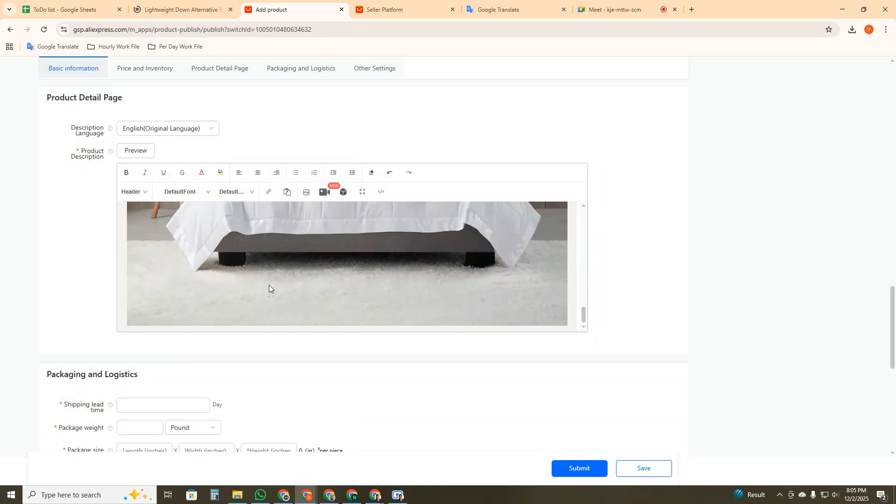
- Insert the folded white blanket and the white-background bed pictures from the existing image library below the bedroom image
left_click(183, 189)
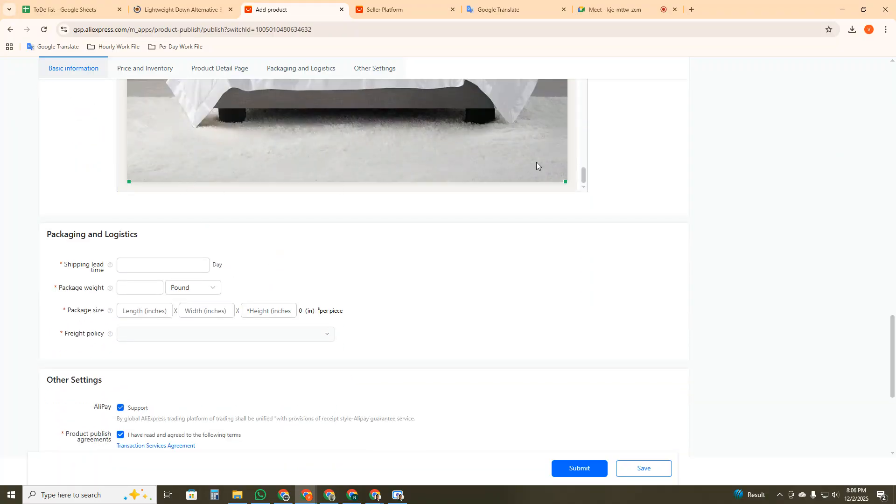
left_click(572, 158)
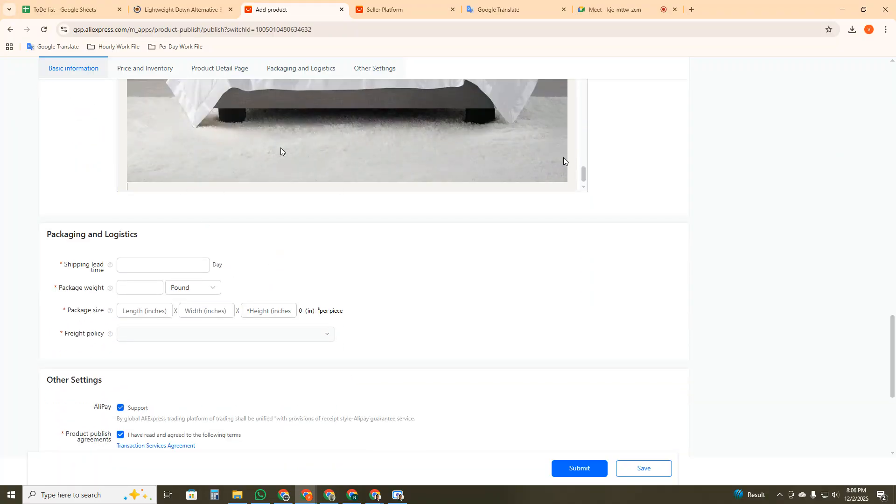
scroll(90, 179, "up", 4)
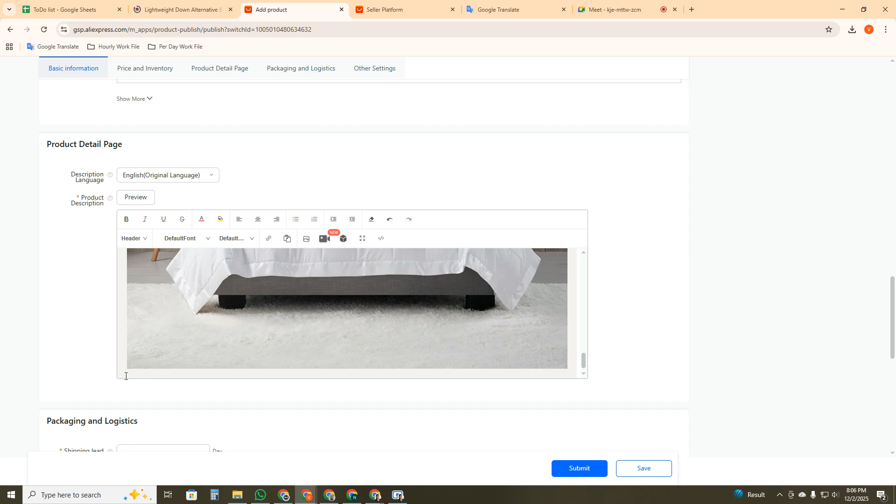
left_click(305, 239)
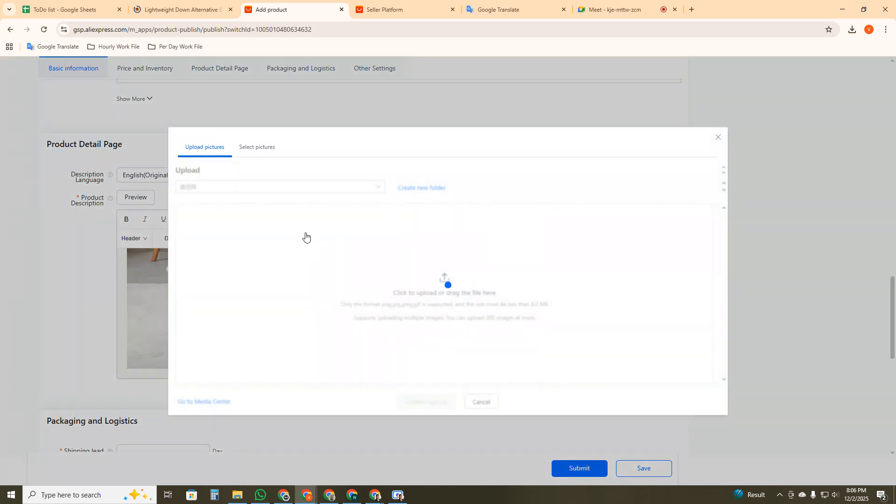
left_click(259, 147)
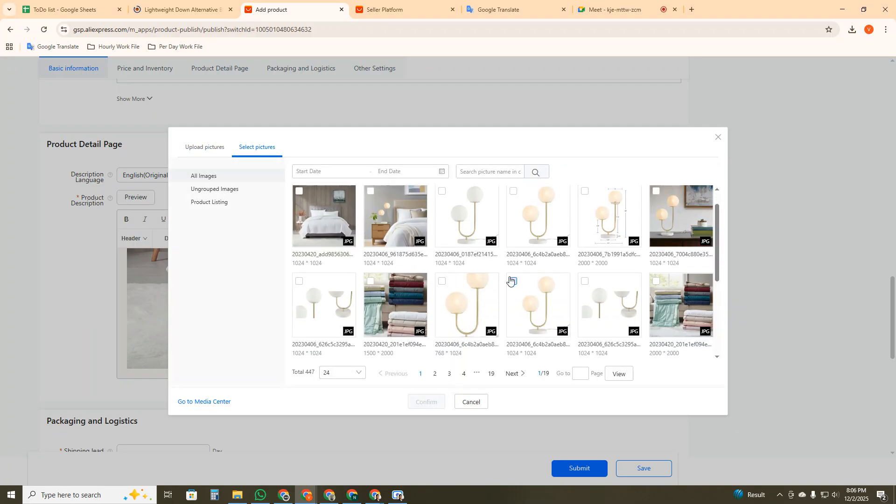
scroll(677, 252, "down", 2)
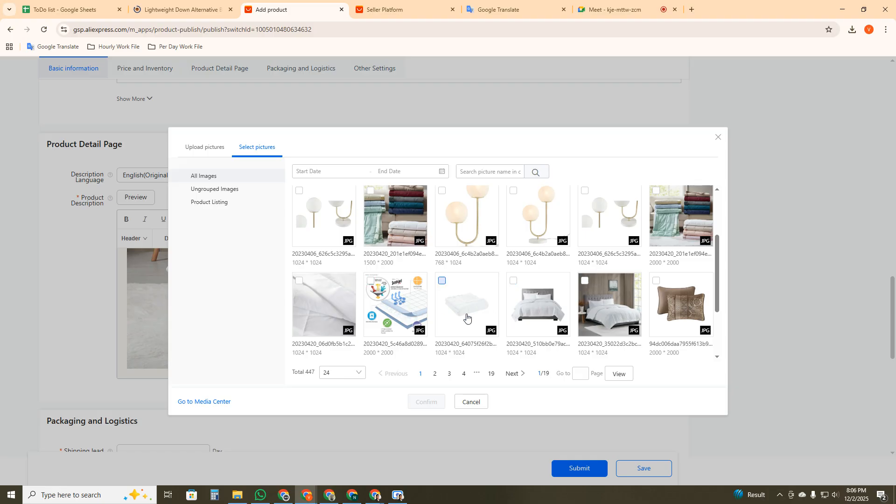
left_click(448, 312)
scroll(537, 353, "down", 1)
scroll(537, 353, "down", 1)
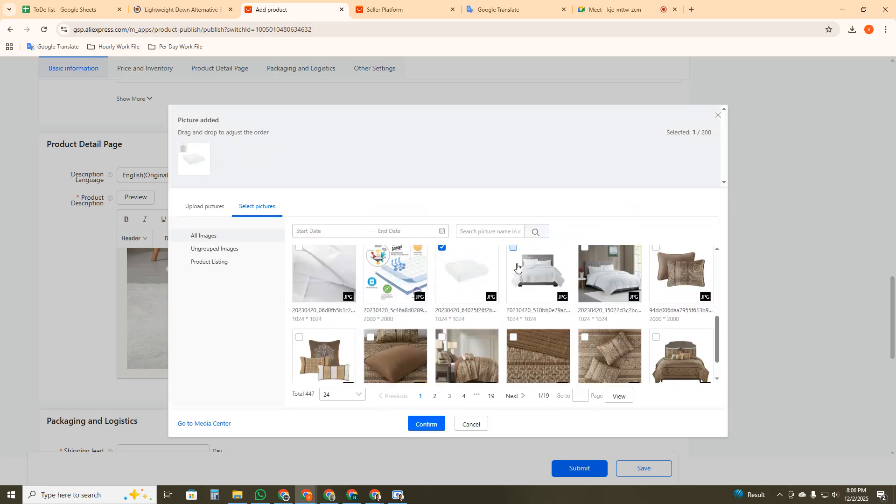
left_click(514, 248)
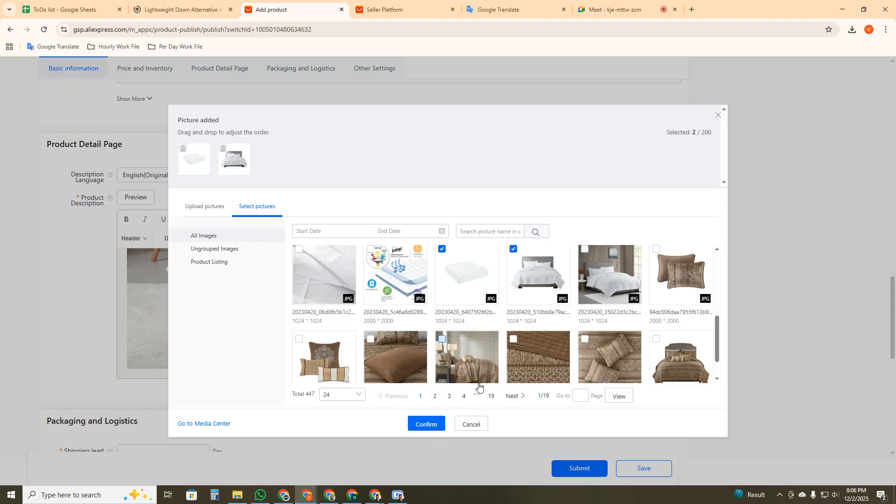
scroll(520, 323, "up", 5)
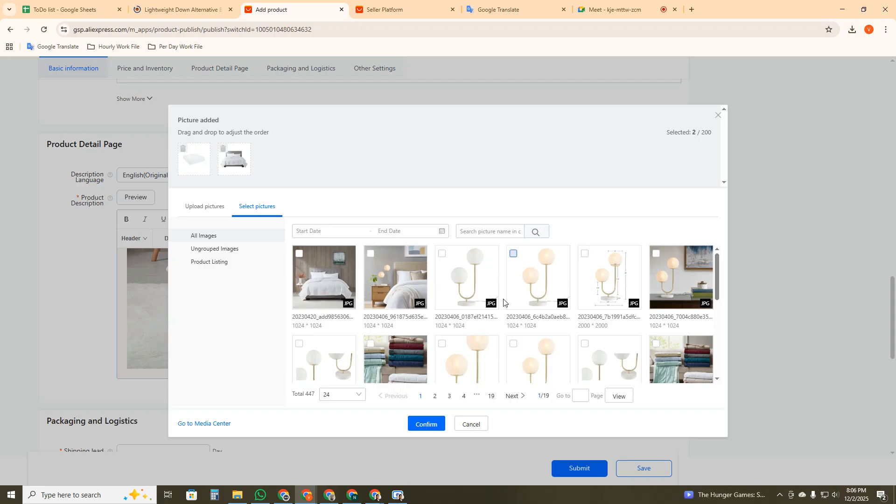
scroll(466, 280, "down", 2)
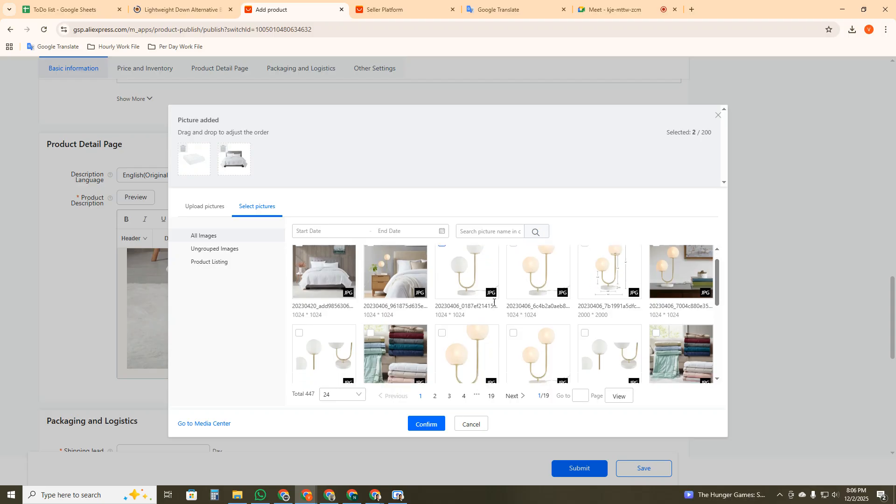
left_click(427, 424)
- Review the whole product description from the Product Information heading through the inserted images, down to the Packaging and Logistics section
scroll(422, 315, "down", 5)
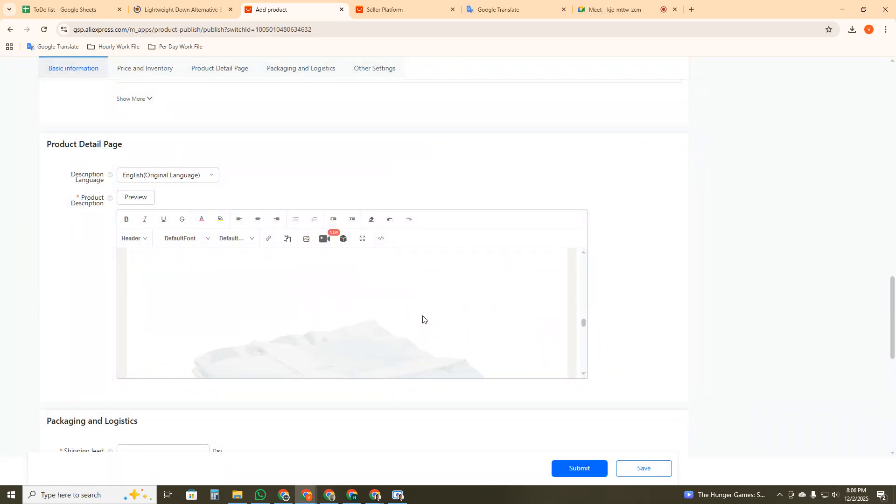
scroll(423, 318, "down", 3)
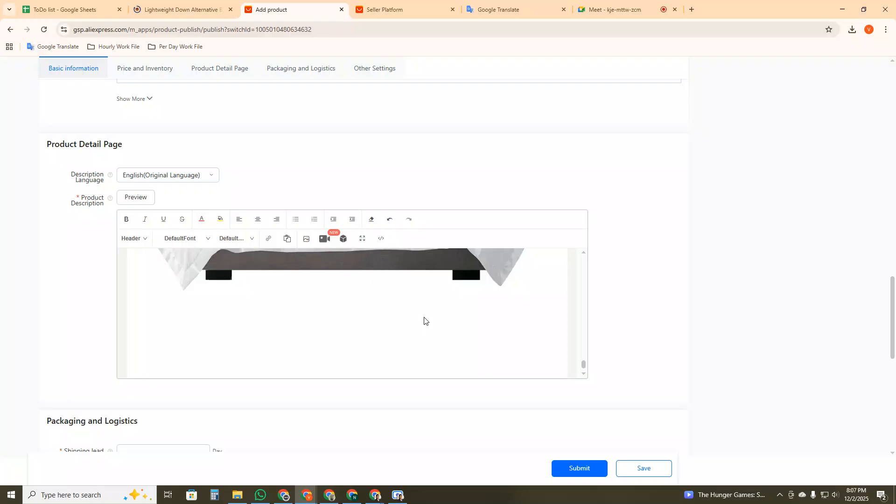
scroll(423, 317, "up", 15)
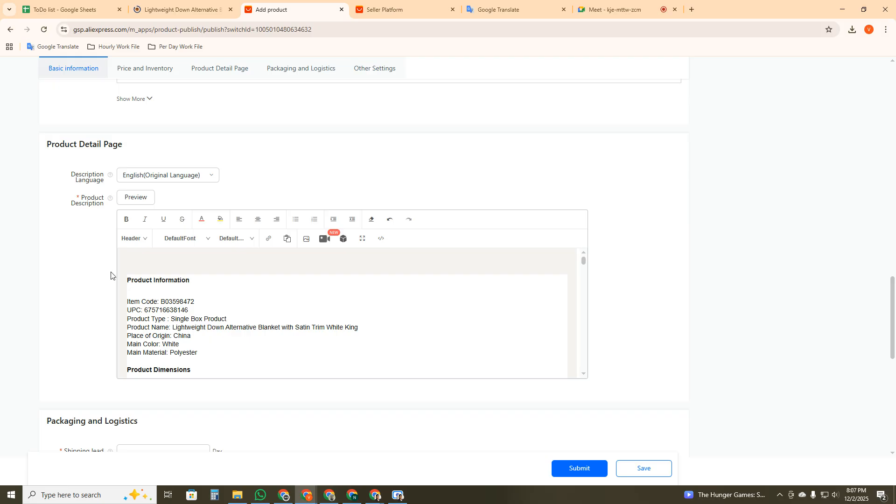
scroll(203, 298, "down", 2)
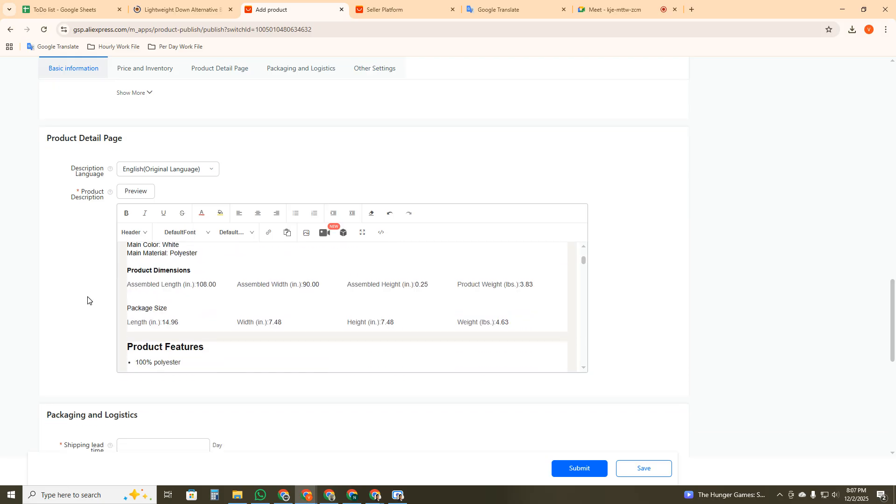
scroll(86, 301, "down", 2)
scroll(236, 238, "down", 3)
scroll(236, 238, "down", 12)
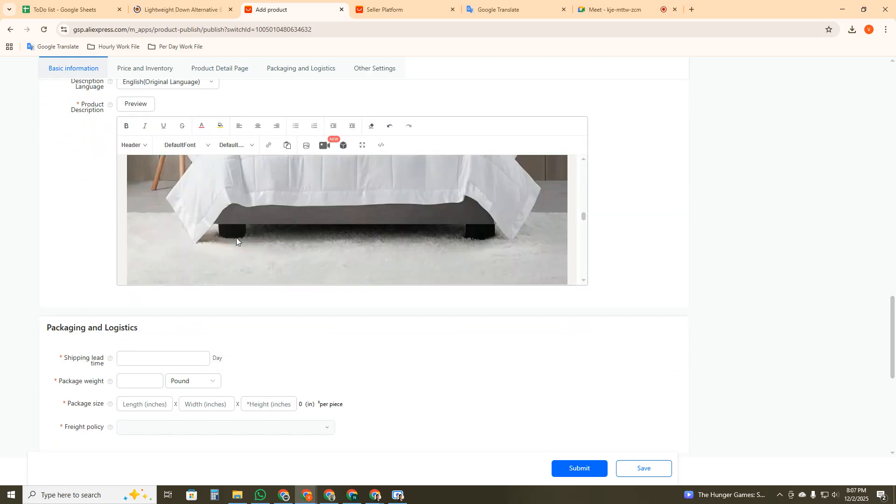
scroll(237, 245, "down", 3)
scroll(61, 302, "down", 4)
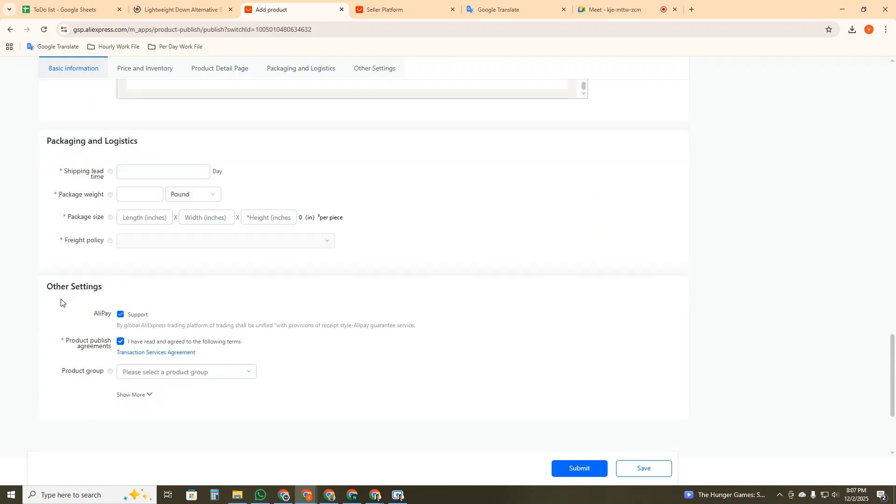
- Set the shipping lead time to 7 days and the package weight to 4.63 pounds, copying the weight from the GigaCloud product page
left_click(160, 176)
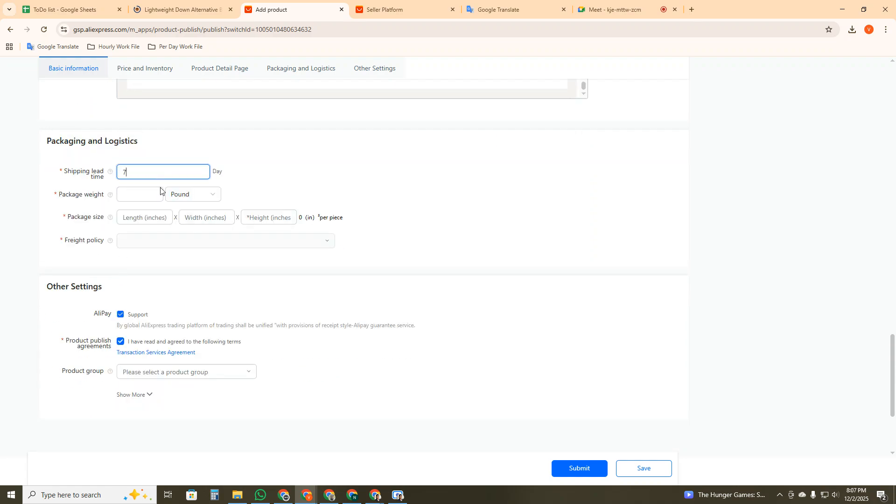
type("7")
left_click(161, 189)
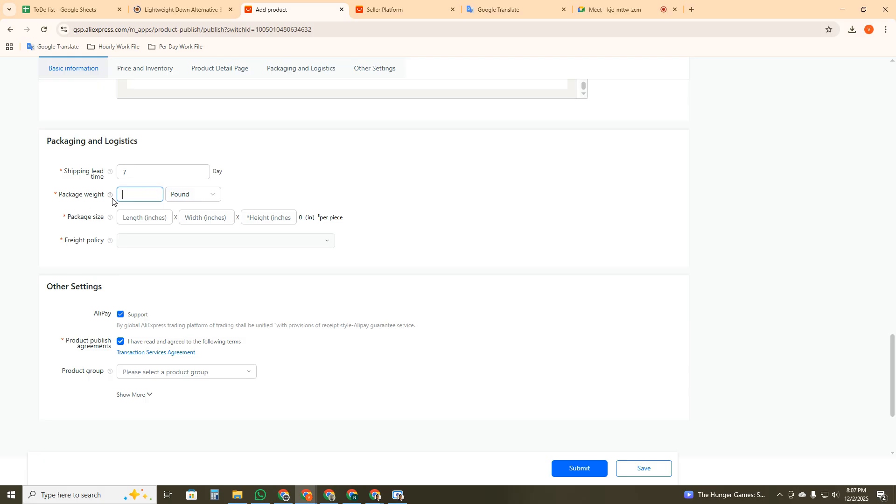
left_click(179, 10)
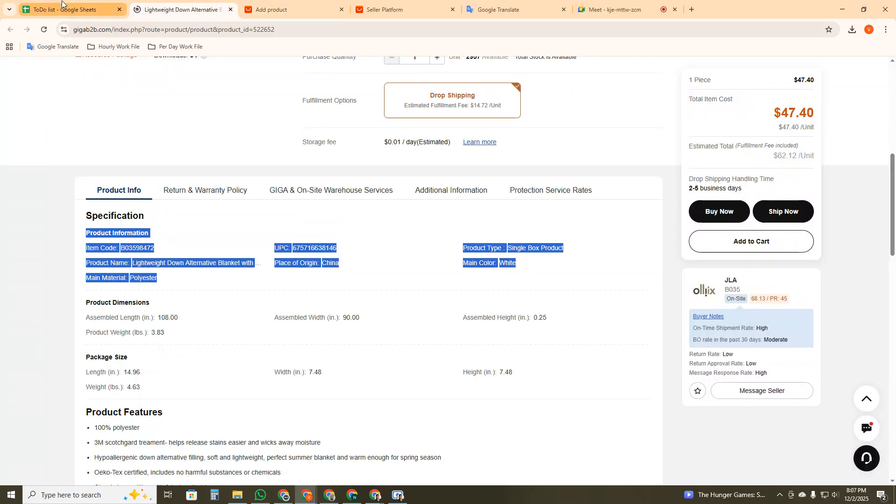
left_click_drag(85, 357, 127, 357)
scroll(156, 352, "down", 1)
scroll(156, 352, "down", 1)
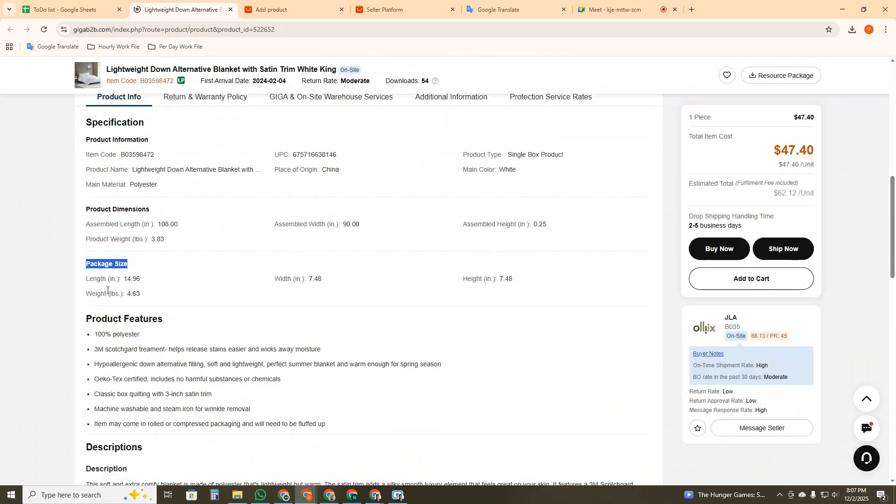
double_click(135, 294)
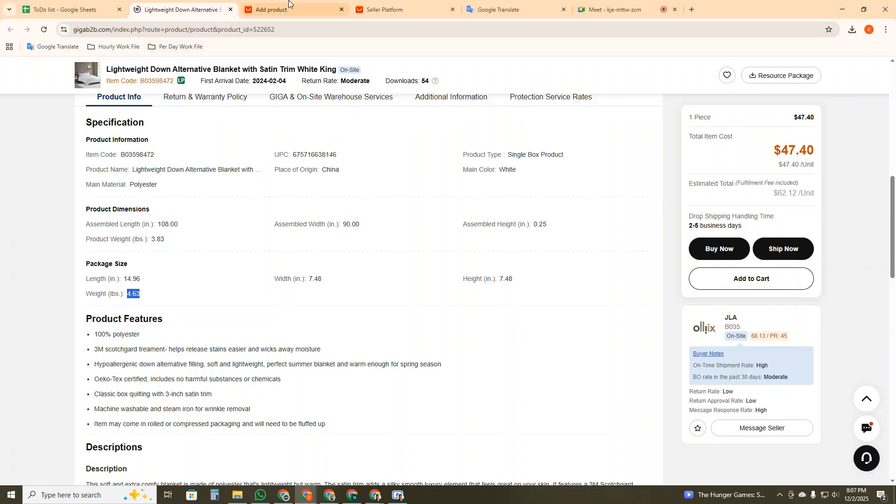
left_click(290, 8)
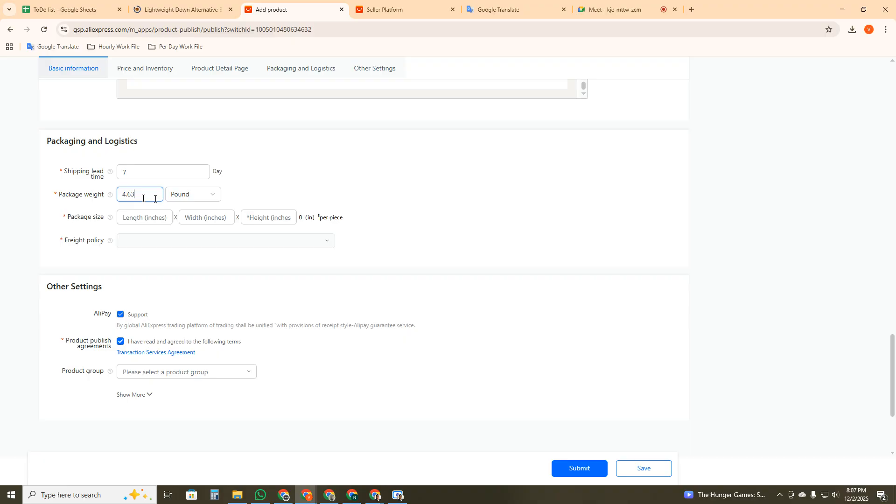
left_click(306, 195)
- Copy the package length of 14.96 inches from the GigaCloud product page into the listing's package size
left_click(145, 217)
left_click(182, 9)
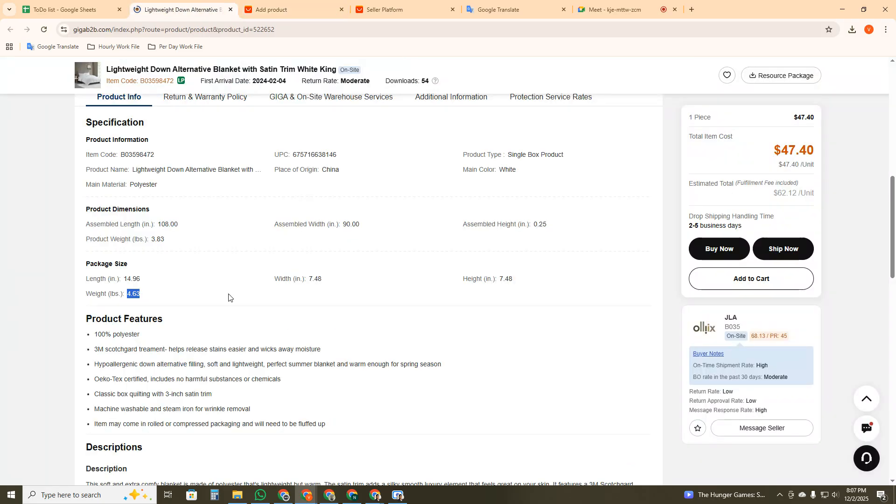
double_click(134, 279)
key("ctrl+c")
left_click(280, 9)
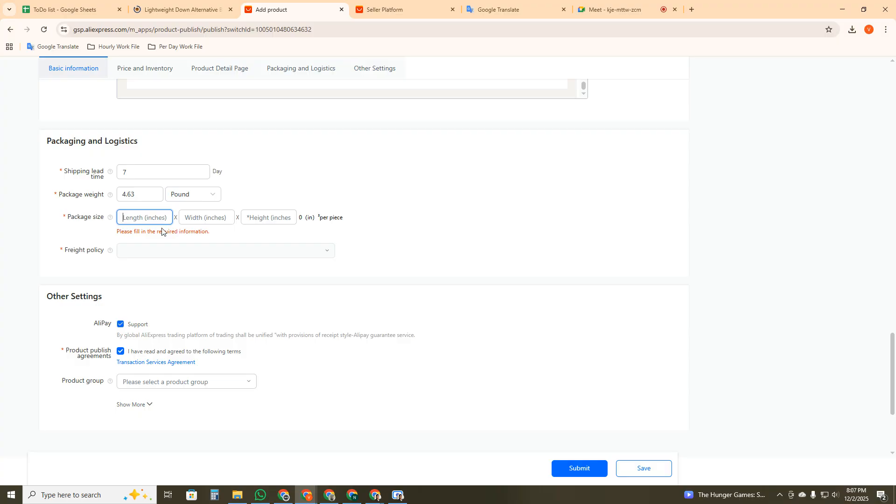
key("ctrl+v")
- Copy the package width of 7.48 inches from the GigaCloud product page into the listing's package size
left_click(182, 9)
double_click(316, 278)
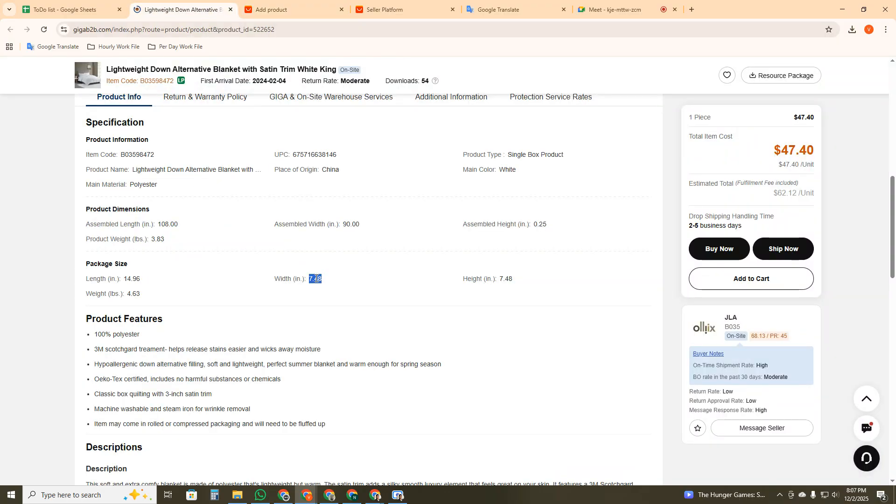
key("ctrl+c")
left_click(401, 9)
left_click(295, 7)
left_click(202, 217)
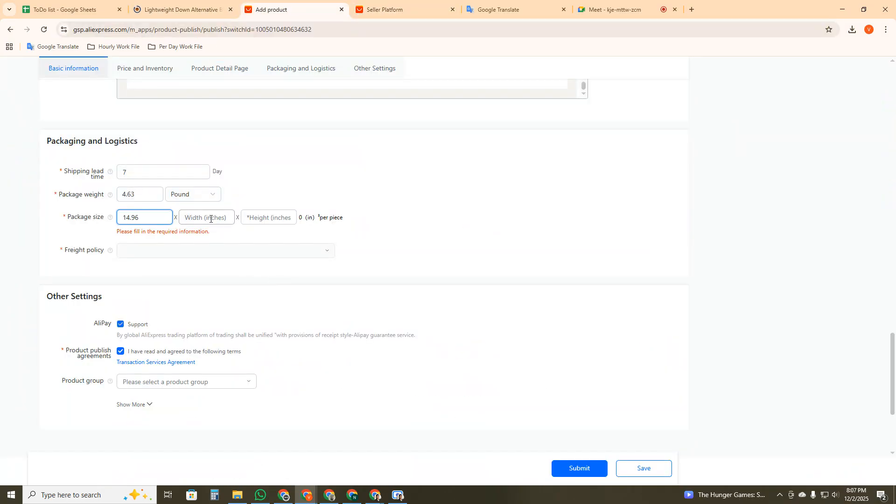
key("ctrl+v")
- Copy the package height of 7.48 inches from the GigaCloud product page into the listing's package size
left_click(187, 9)
double_click(506, 278)
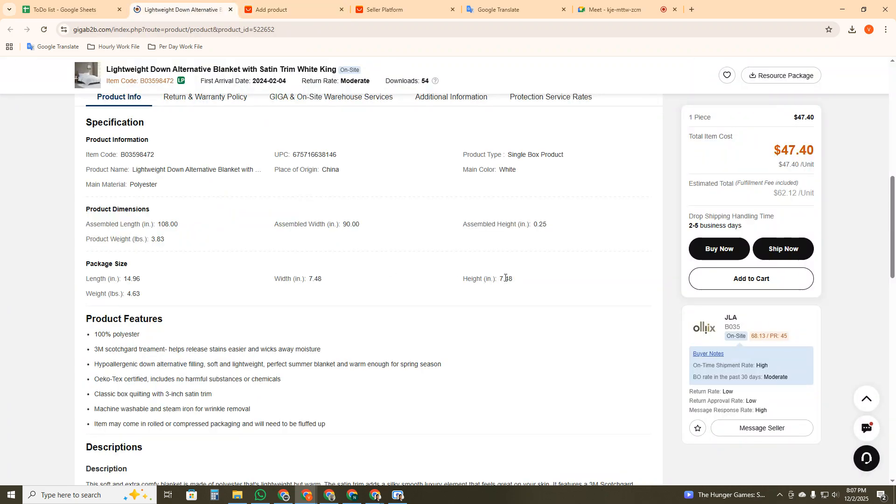
key("ctrl+c")
key("ctrl+Tab")
left_click(275, 218)
key("ctrl+v")
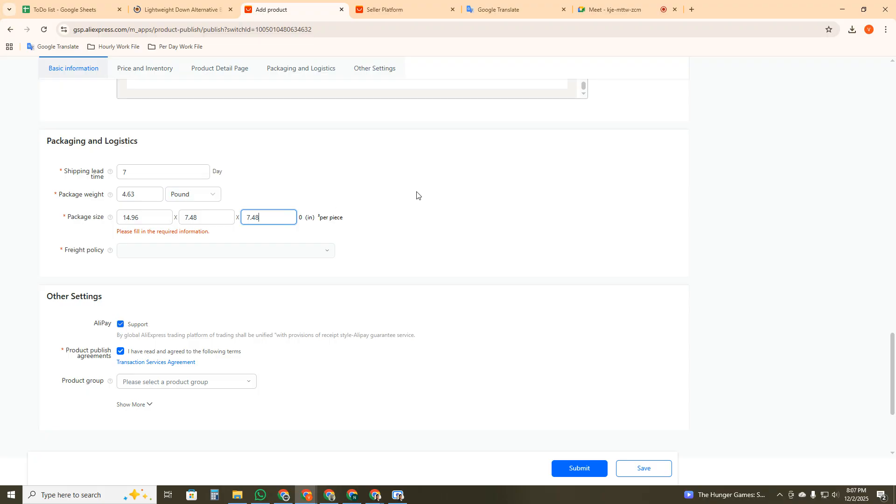
- Choose the "us" freight policy for the product
left_click(300, 242)
left_click(138, 263)
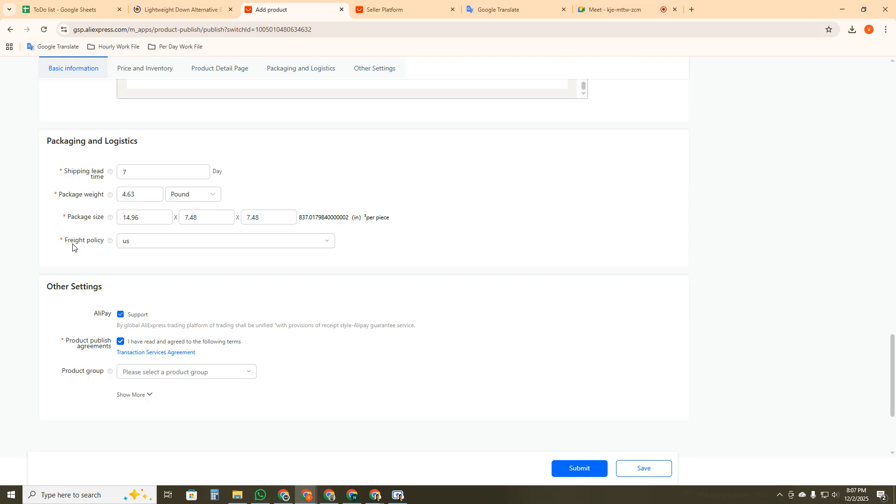
left_click(136, 246)
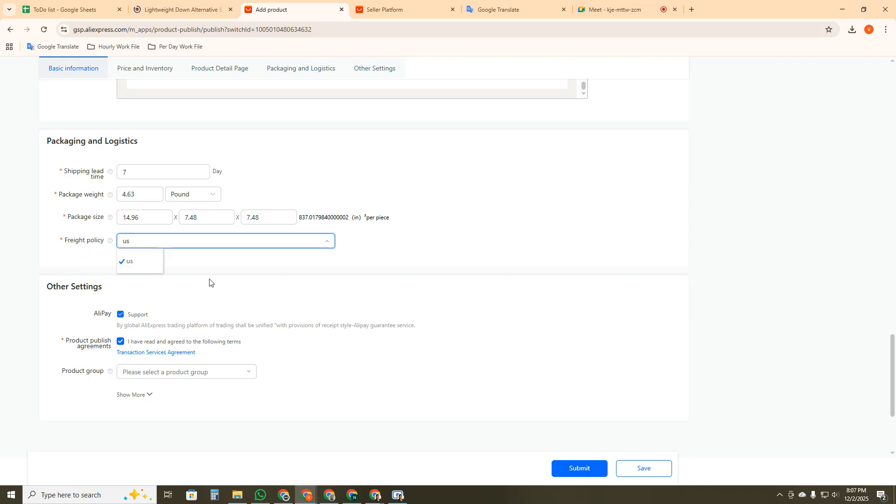
left_click(449, 256)
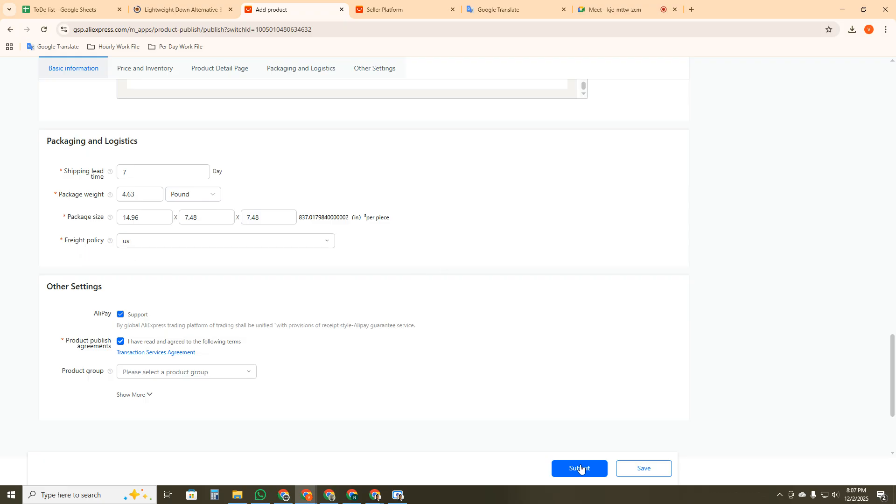
- Review the listing from the product name, category and images through the product attributes to the color and size options
scroll(536, 423, "up", 5)
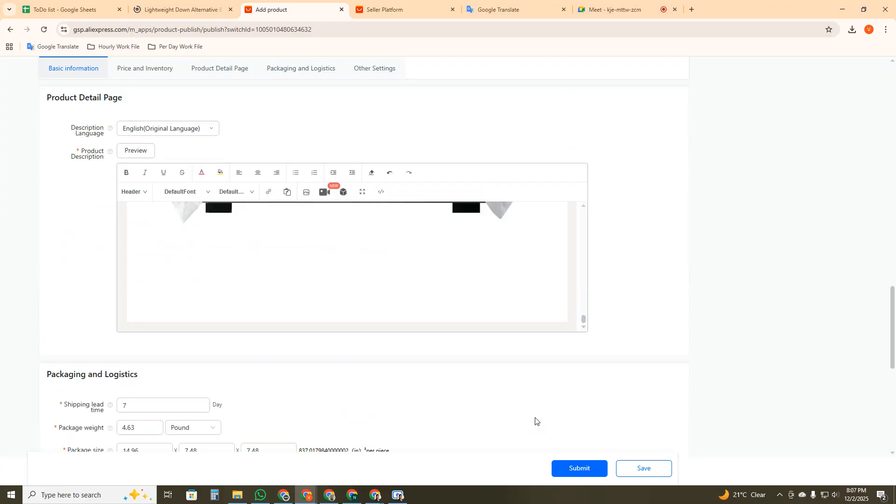
scroll(579, 408, "up", 5)
scroll(584, 310, "up", 15)
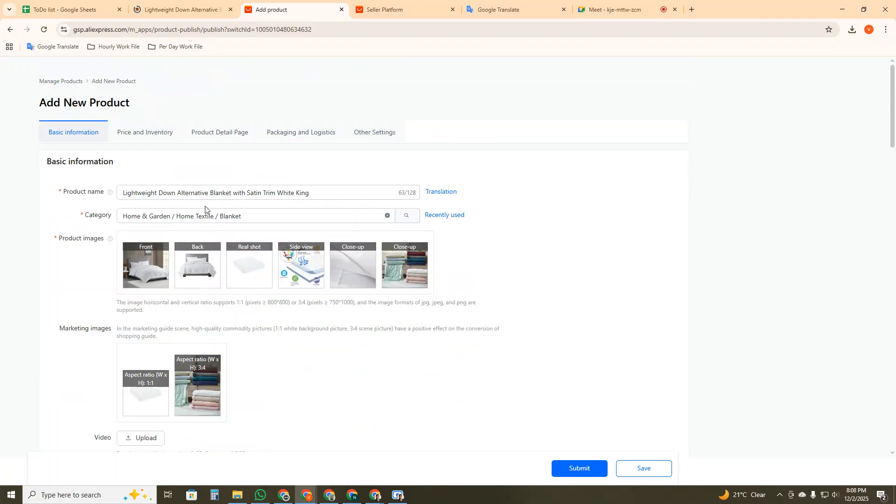
scroll(210, 213, "down", 2)
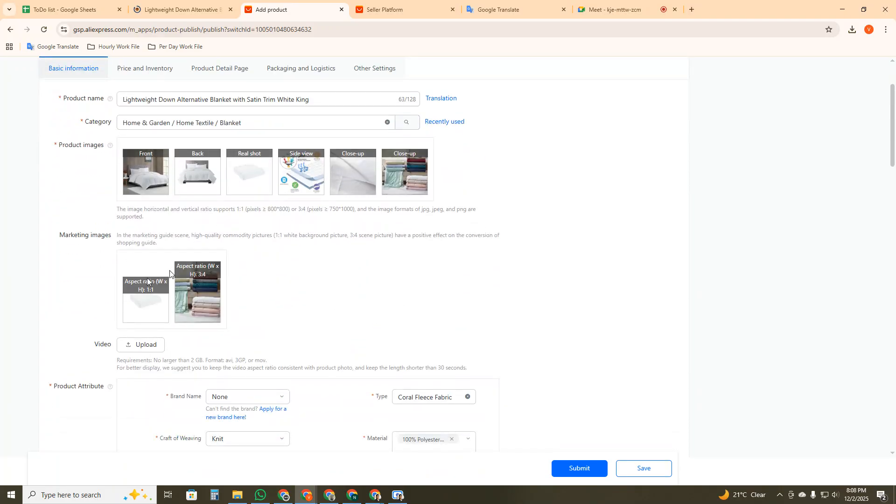
scroll(235, 297, "down", 1)
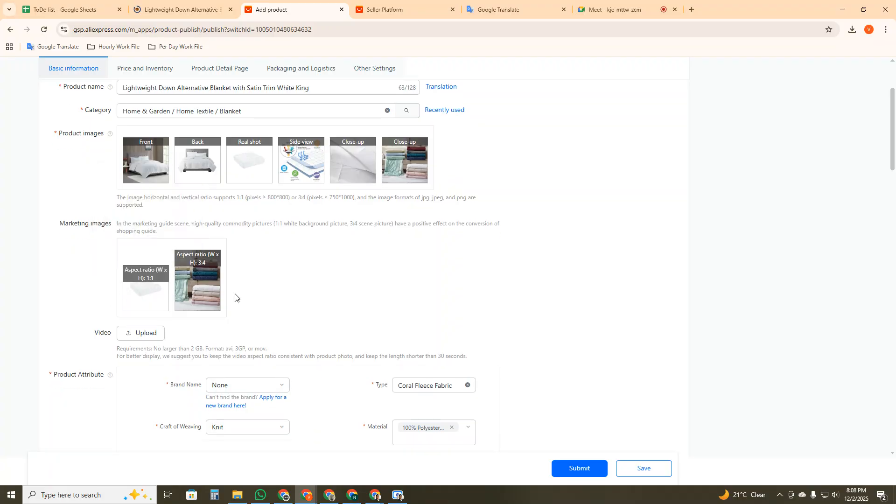
scroll(235, 297, "down", 4)
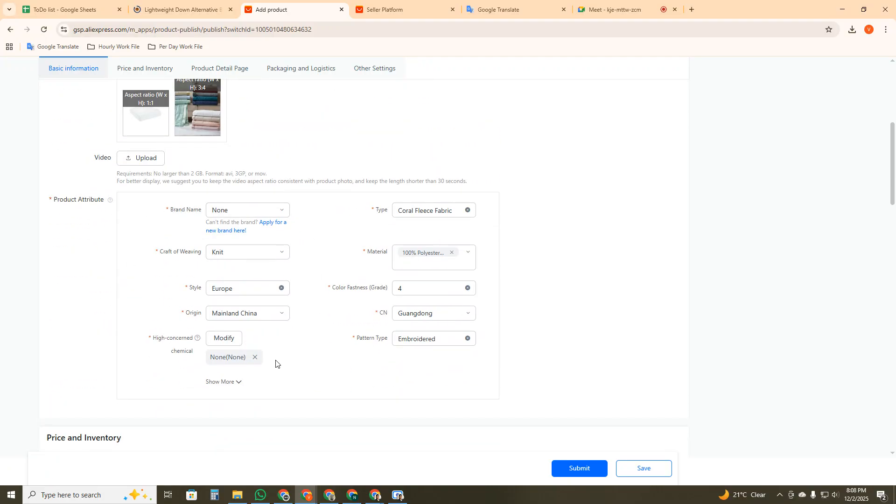
scroll(327, 236, "down", 2)
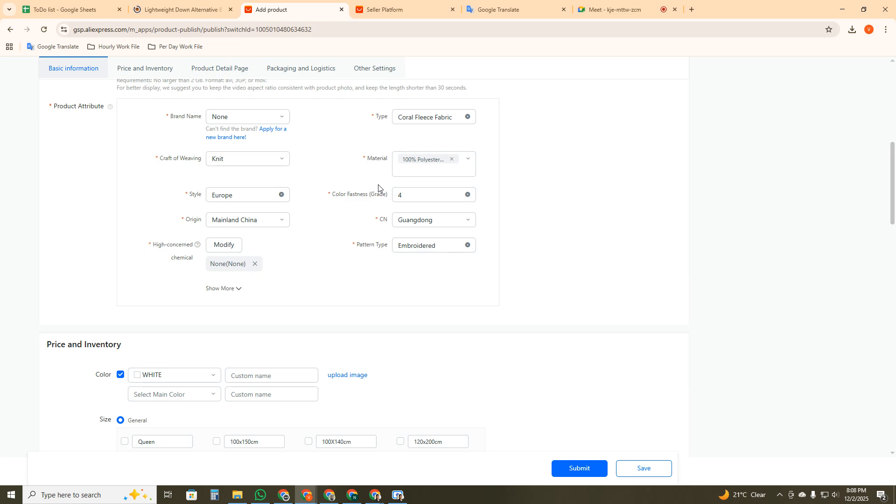
scroll(403, 179, "down", 2)
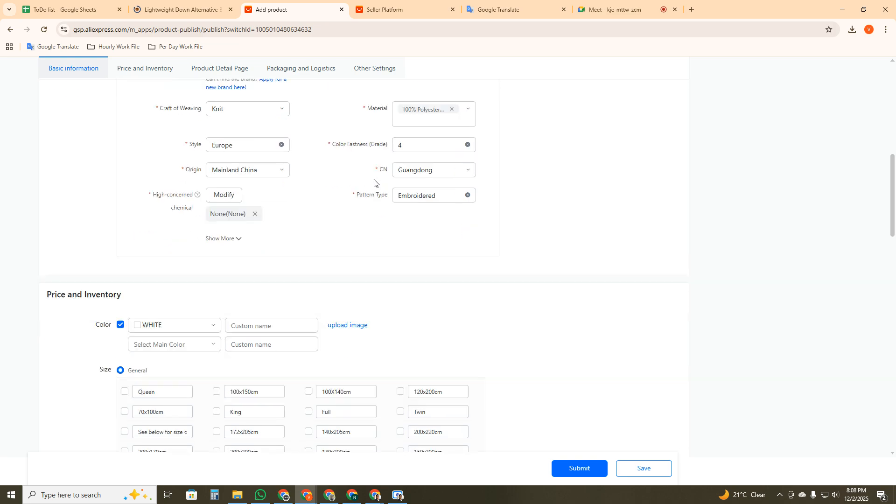
scroll(130, 292, "down", 3)
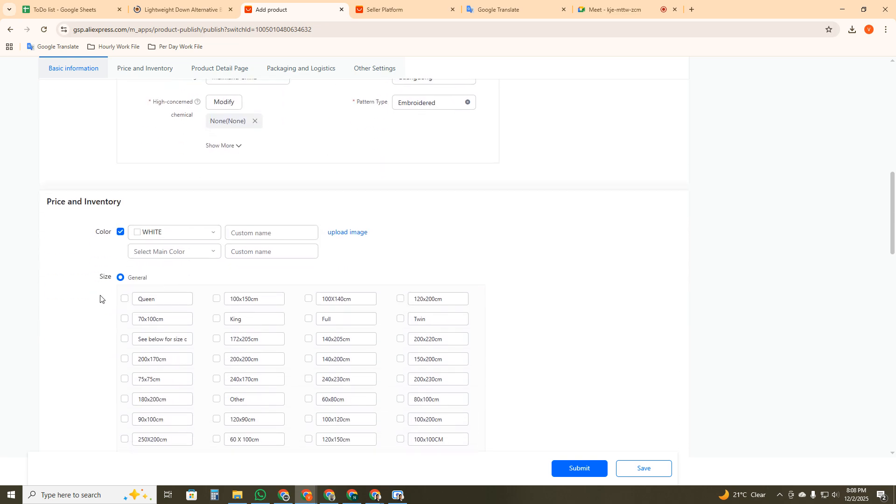
scroll(92, 295, "down", 2)
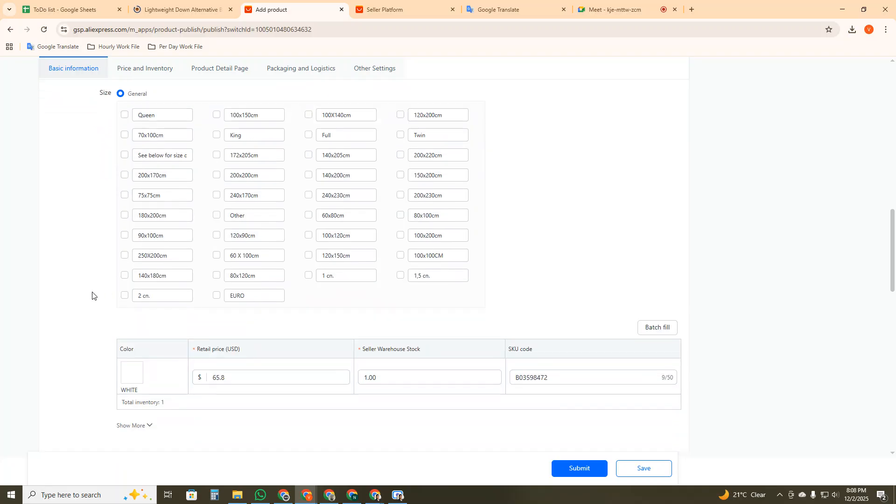
scroll(89, 290, "up", 2)
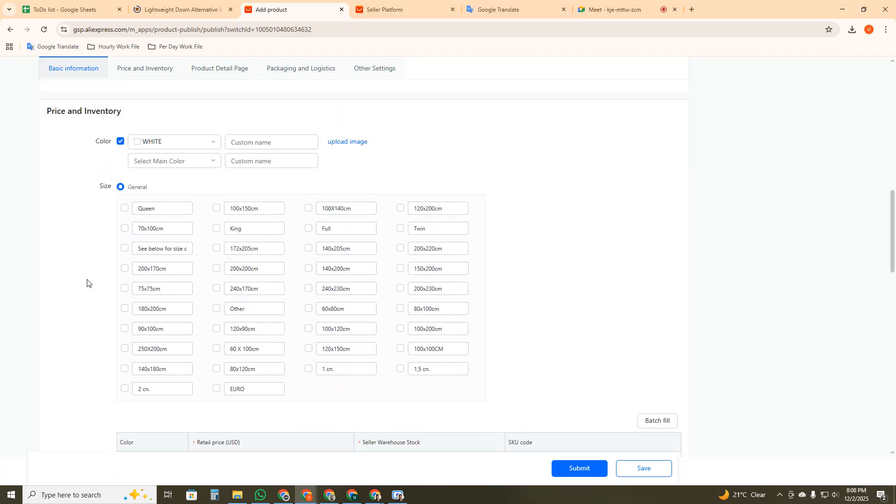
left_click(166, 145)
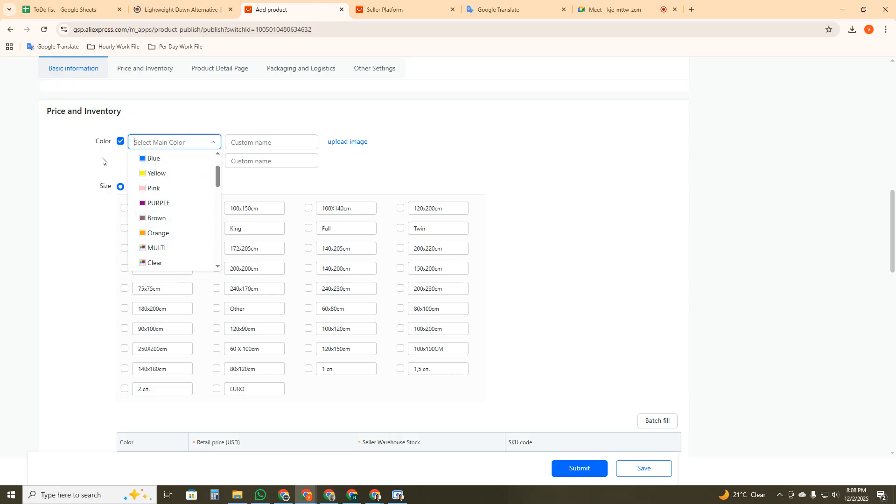
left_click(76, 167)
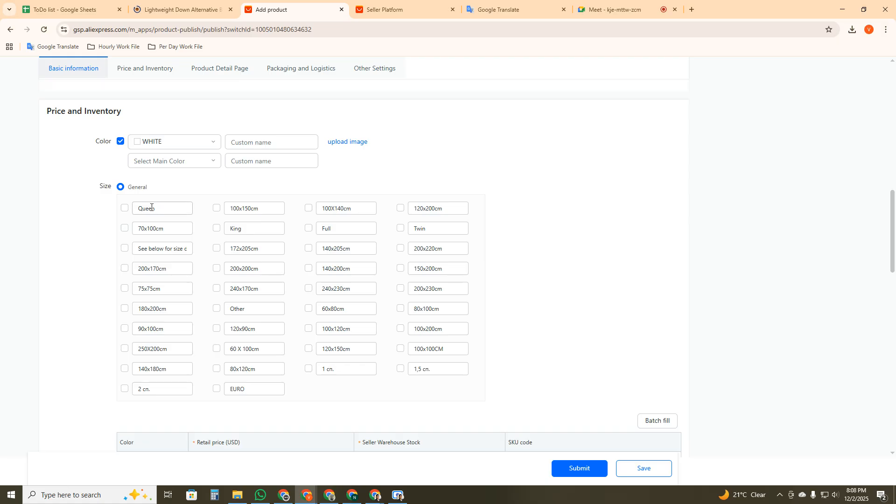
- Check the retail price, stock and SKU code, comparing the item code with the GigaCloud product page and the ToDo list sheet
scroll(103, 248, "down", 5)
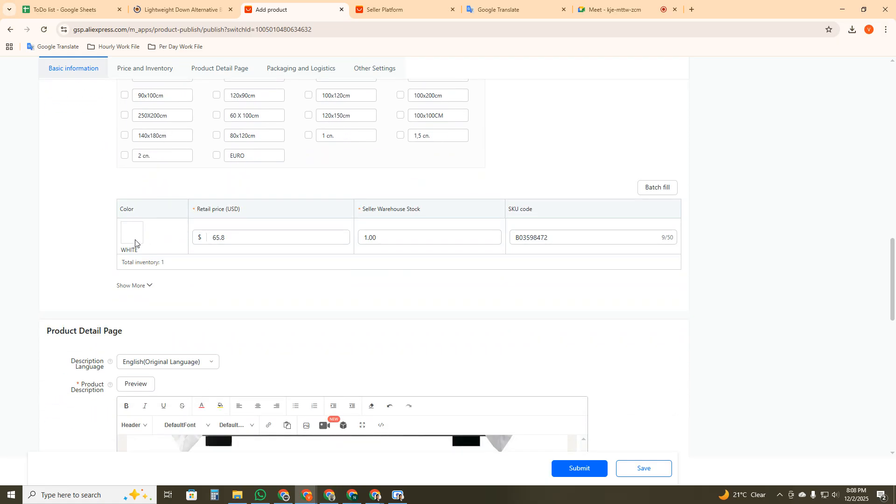
left_click(236, 239)
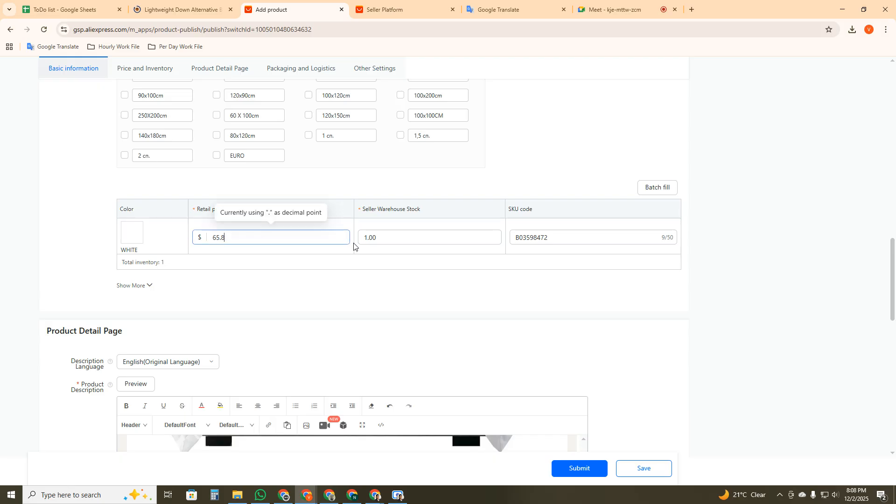
left_click(372, 239)
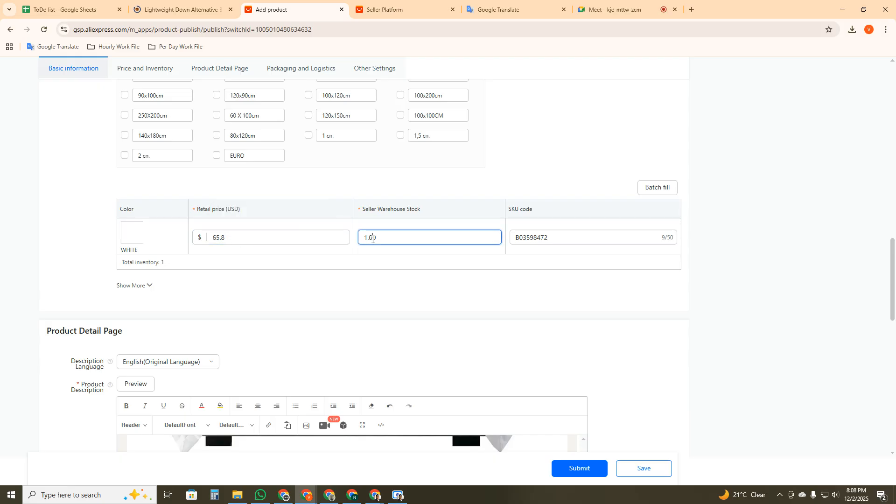
left_click(551, 239)
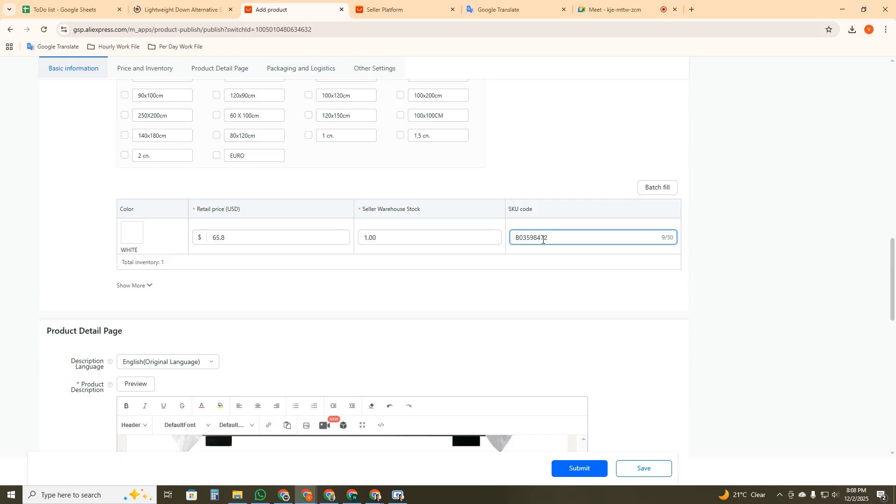
key("ctrl+shift+Tab")
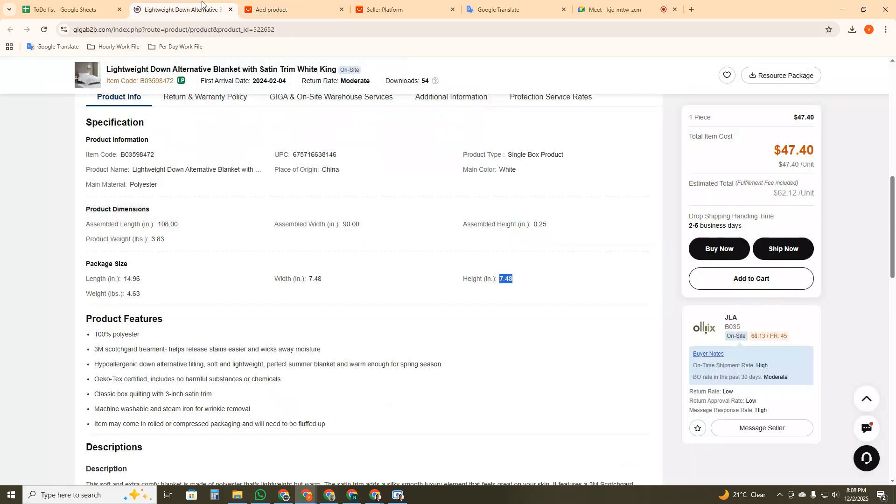
scroll(224, 154, "up", 10)
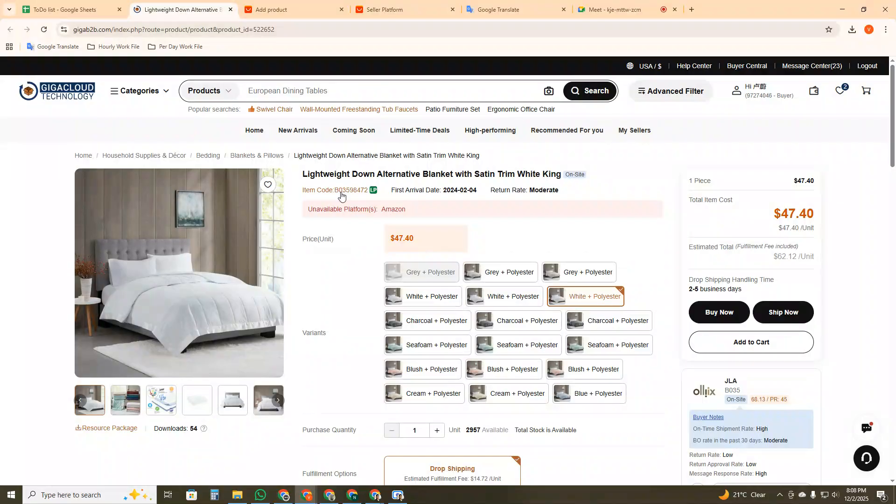
double_click(341, 196)
key("ctrl+shift+Tab")
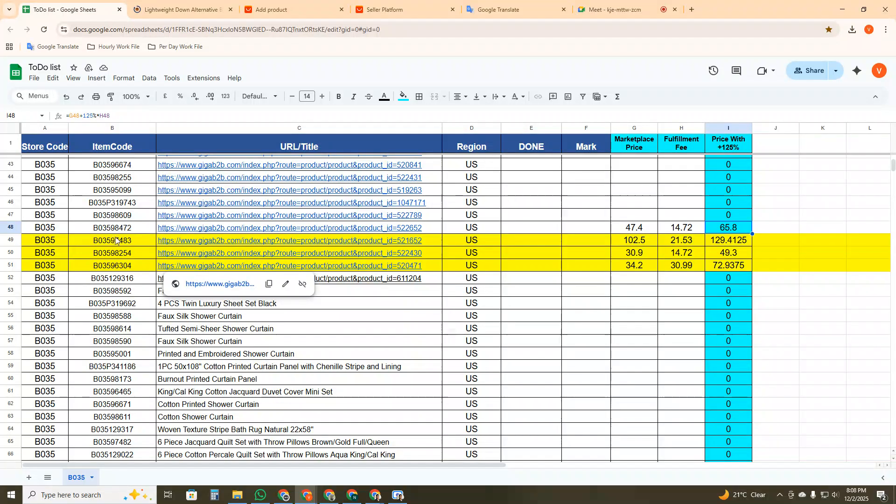
left_click(206, 4)
left_click(280, 10)
- Look over the description, packaging and other settings once more and submit the product listing
scroll(114, 260, "down", 3)
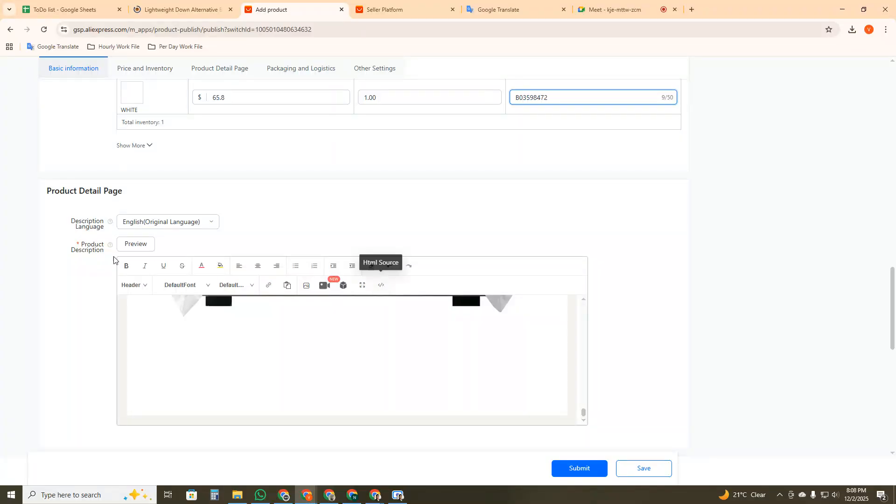
scroll(116, 260, "down", 3)
scroll(278, 242, "up", 9)
scroll(280, 248, "down", 2)
scroll(142, 311, "down", 1)
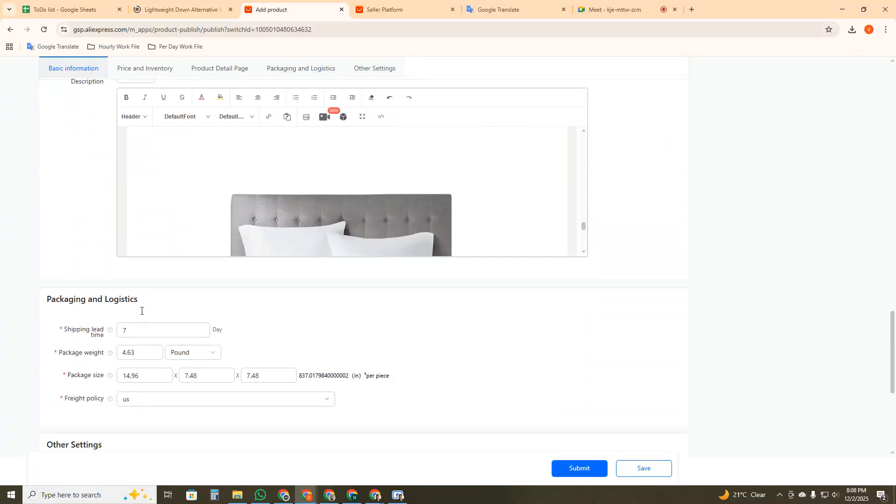
scroll(141, 310, "down", 4)
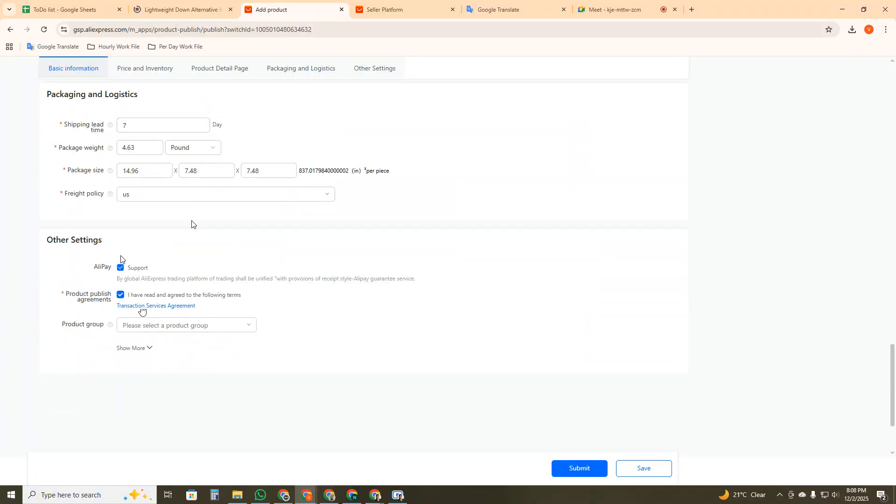
left_click(582, 476)
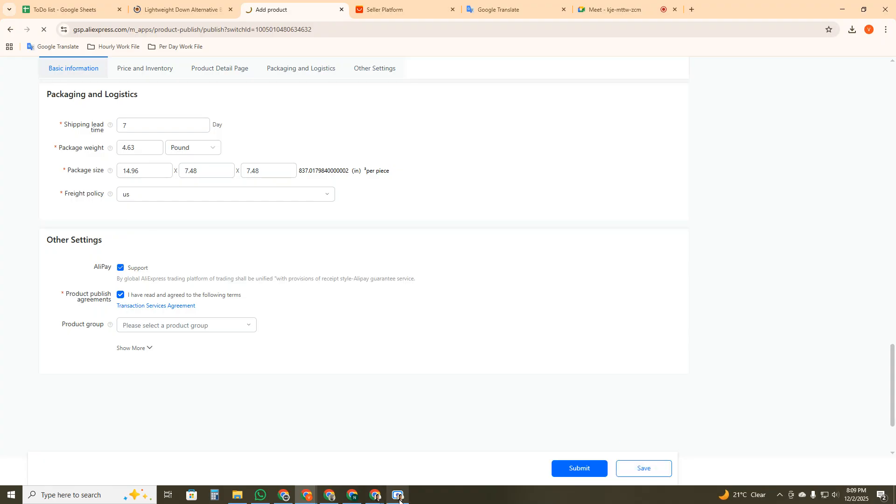